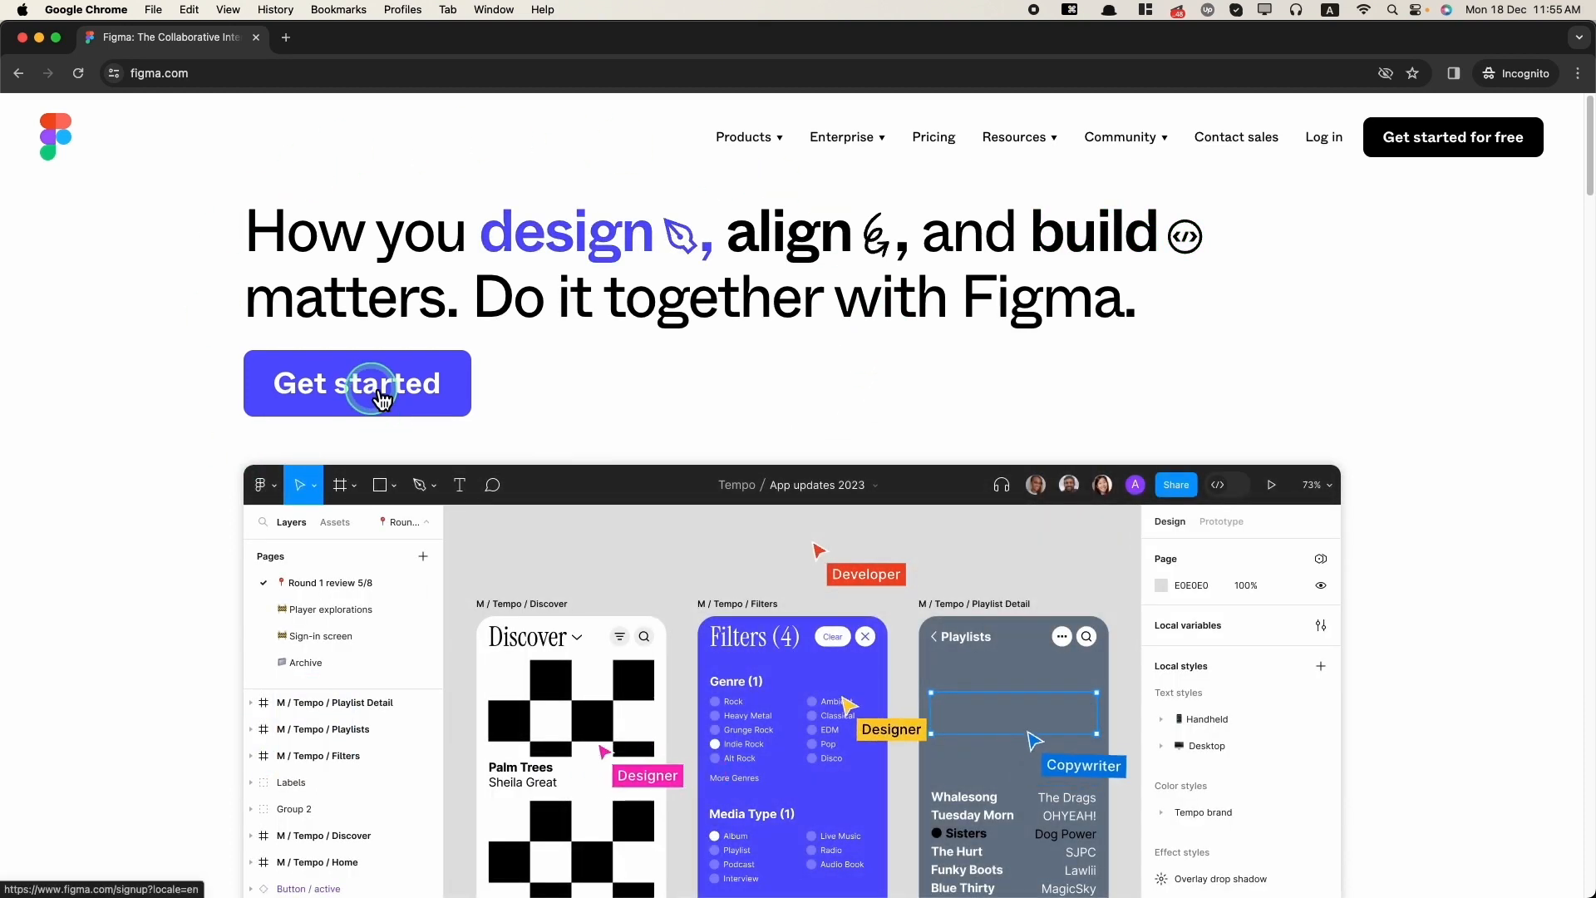
Step: Start a Figma sign-up and continue with a Google account
{"action": "left_click", "coordinate": [382, 400]}
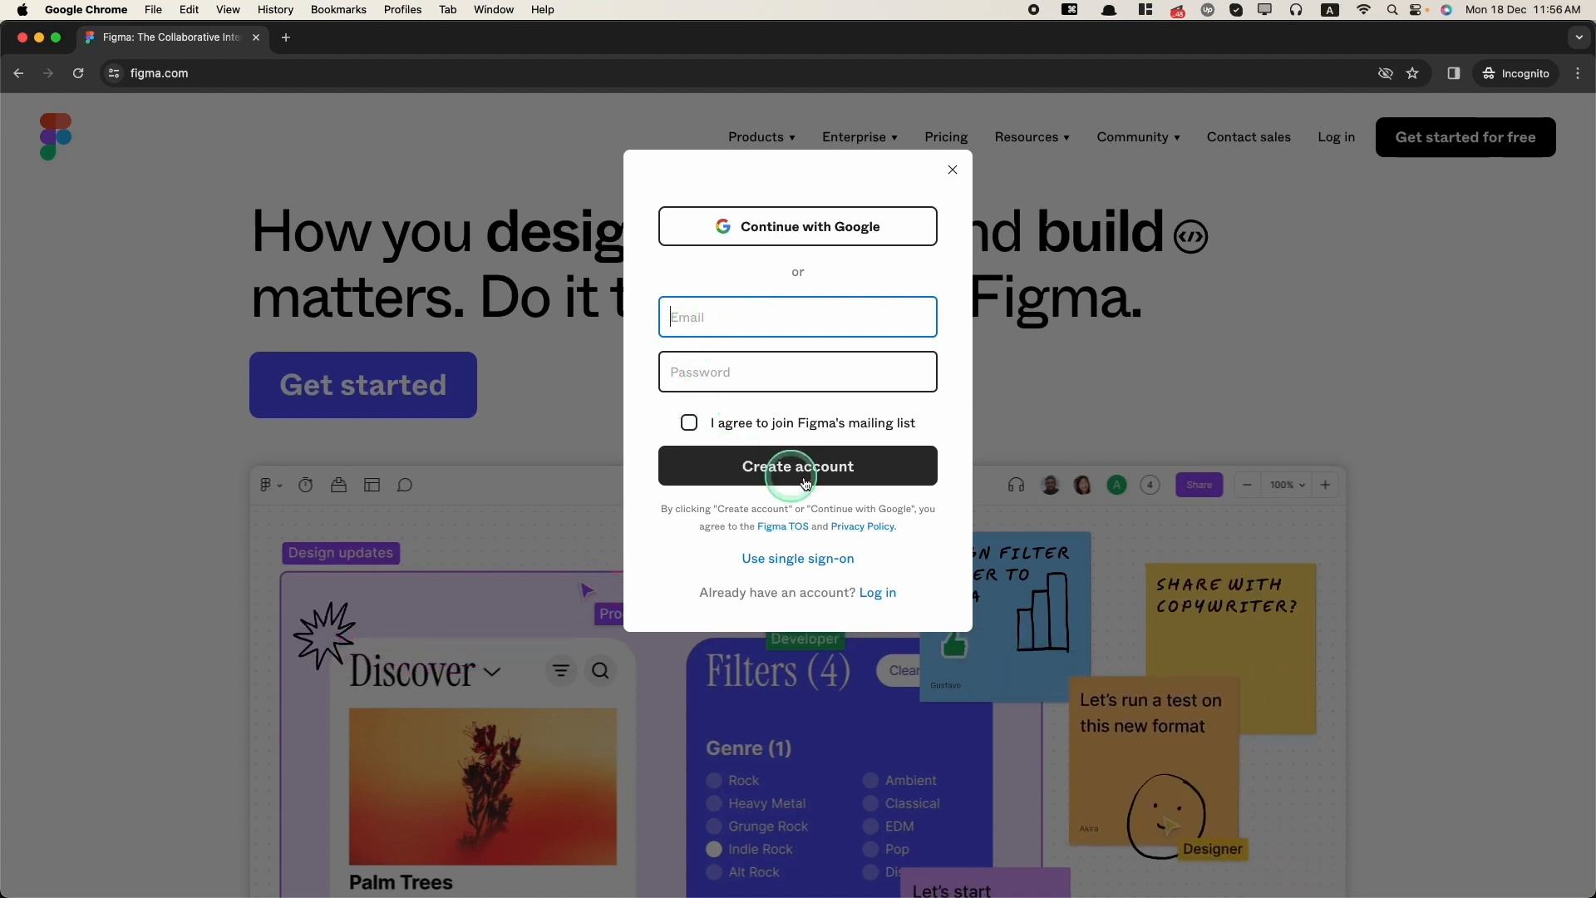
{"action": "left_click", "coordinate": [803, 233]}
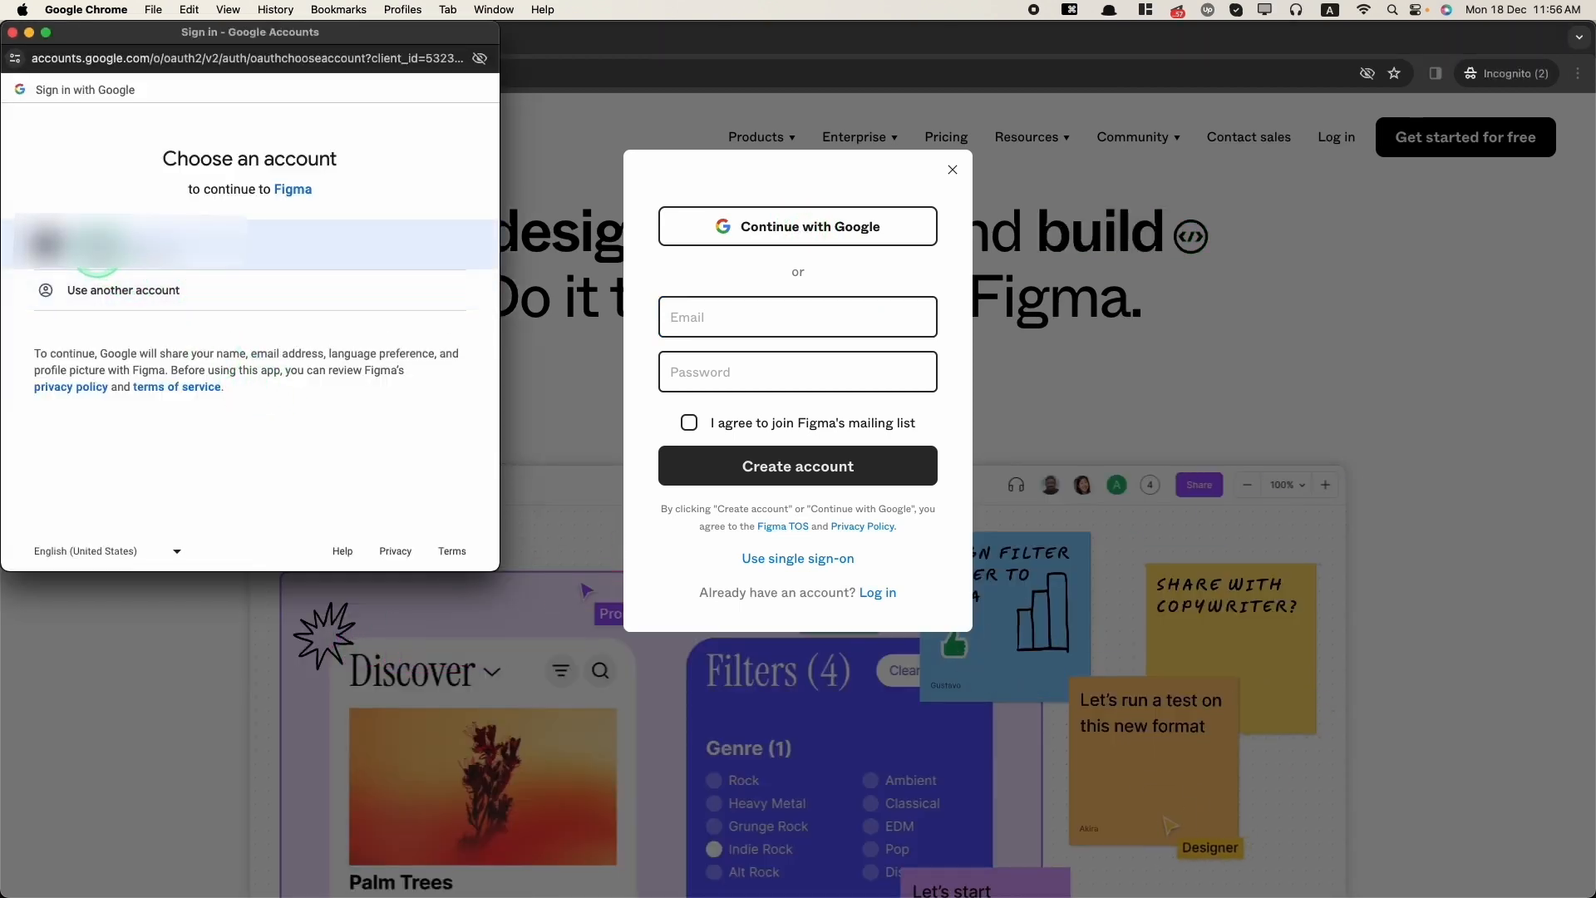
{"action": "left_click", "coordinate": [111, 246]}
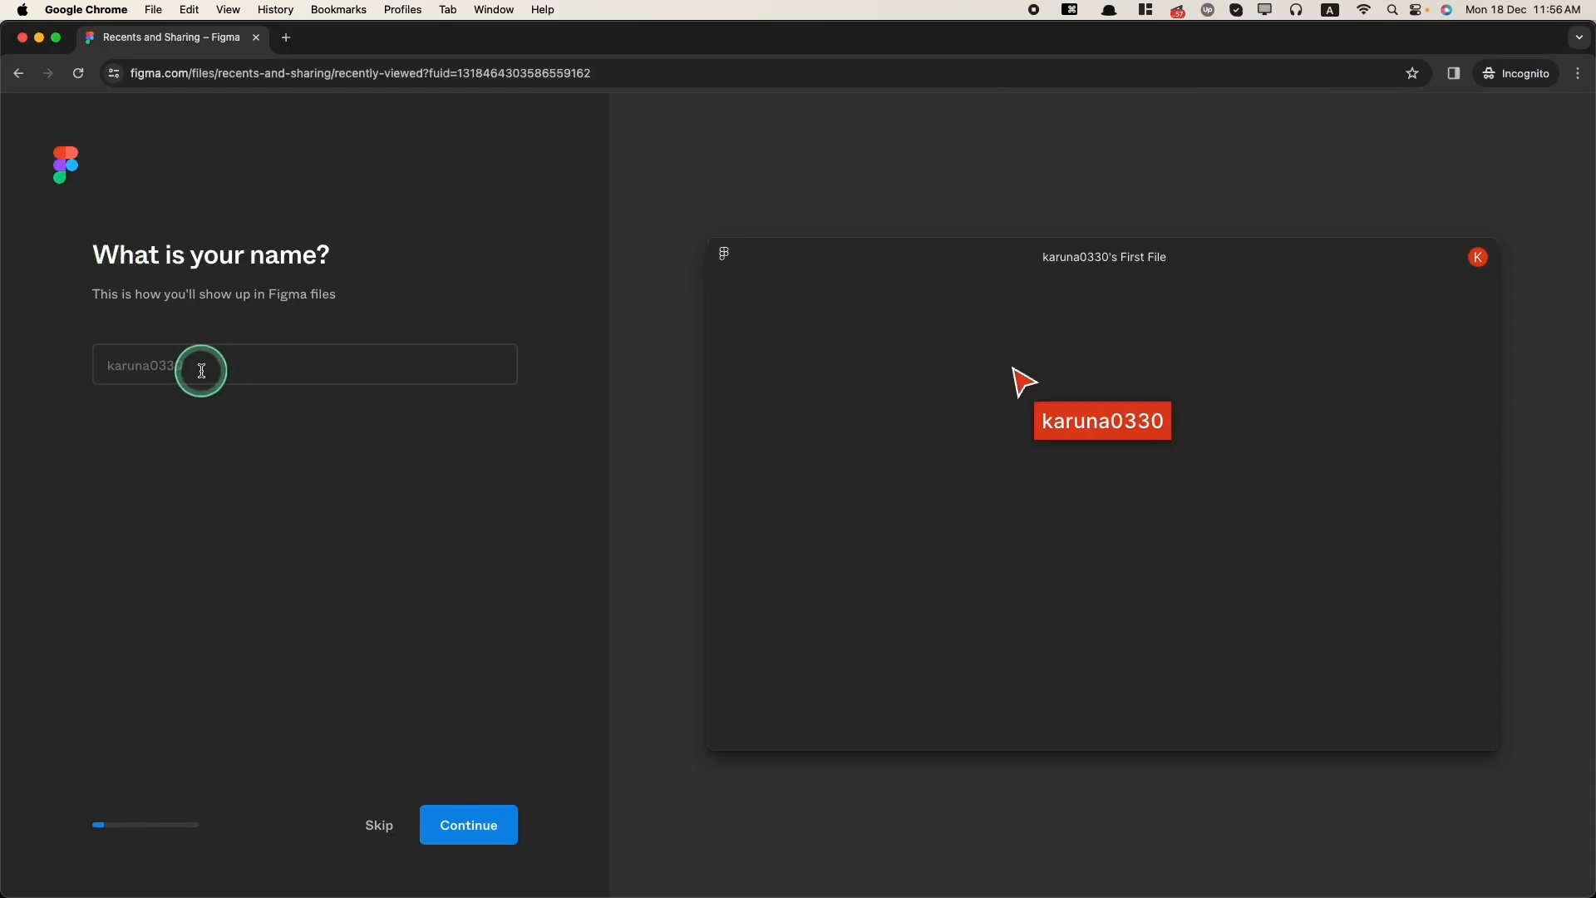
Step: Enter your display name in the onboarding form and continue
{"action": "left_click", "coordinate": [201, 371]}
{"action": "left_click", "coordinate": [221, 467]}
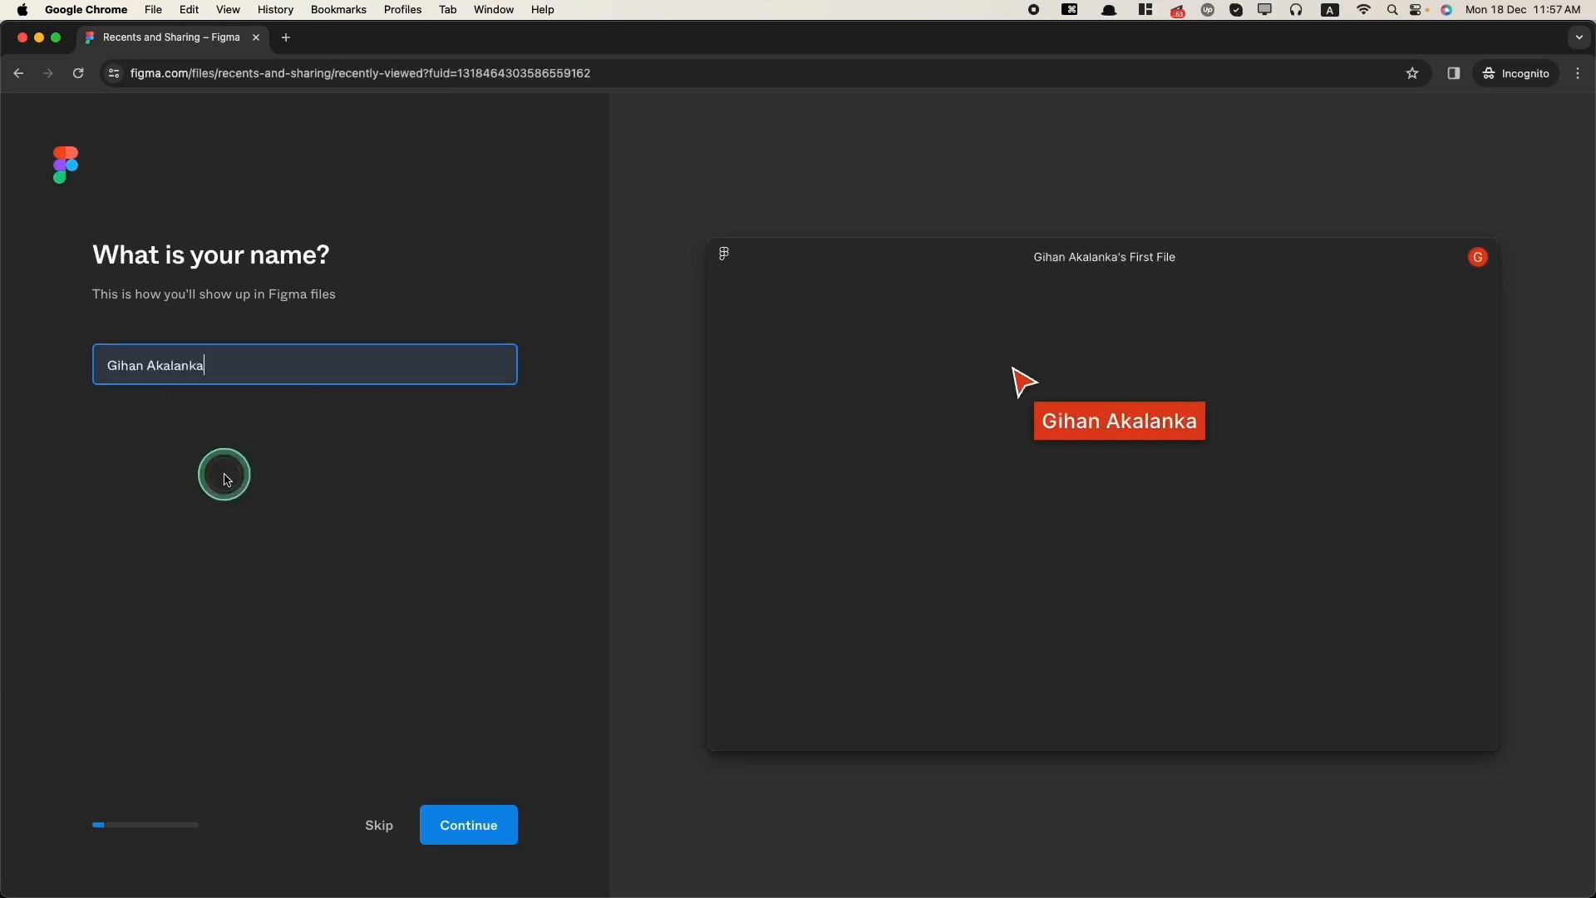
{"action": "left_click", "coordinate": [477, 825]}
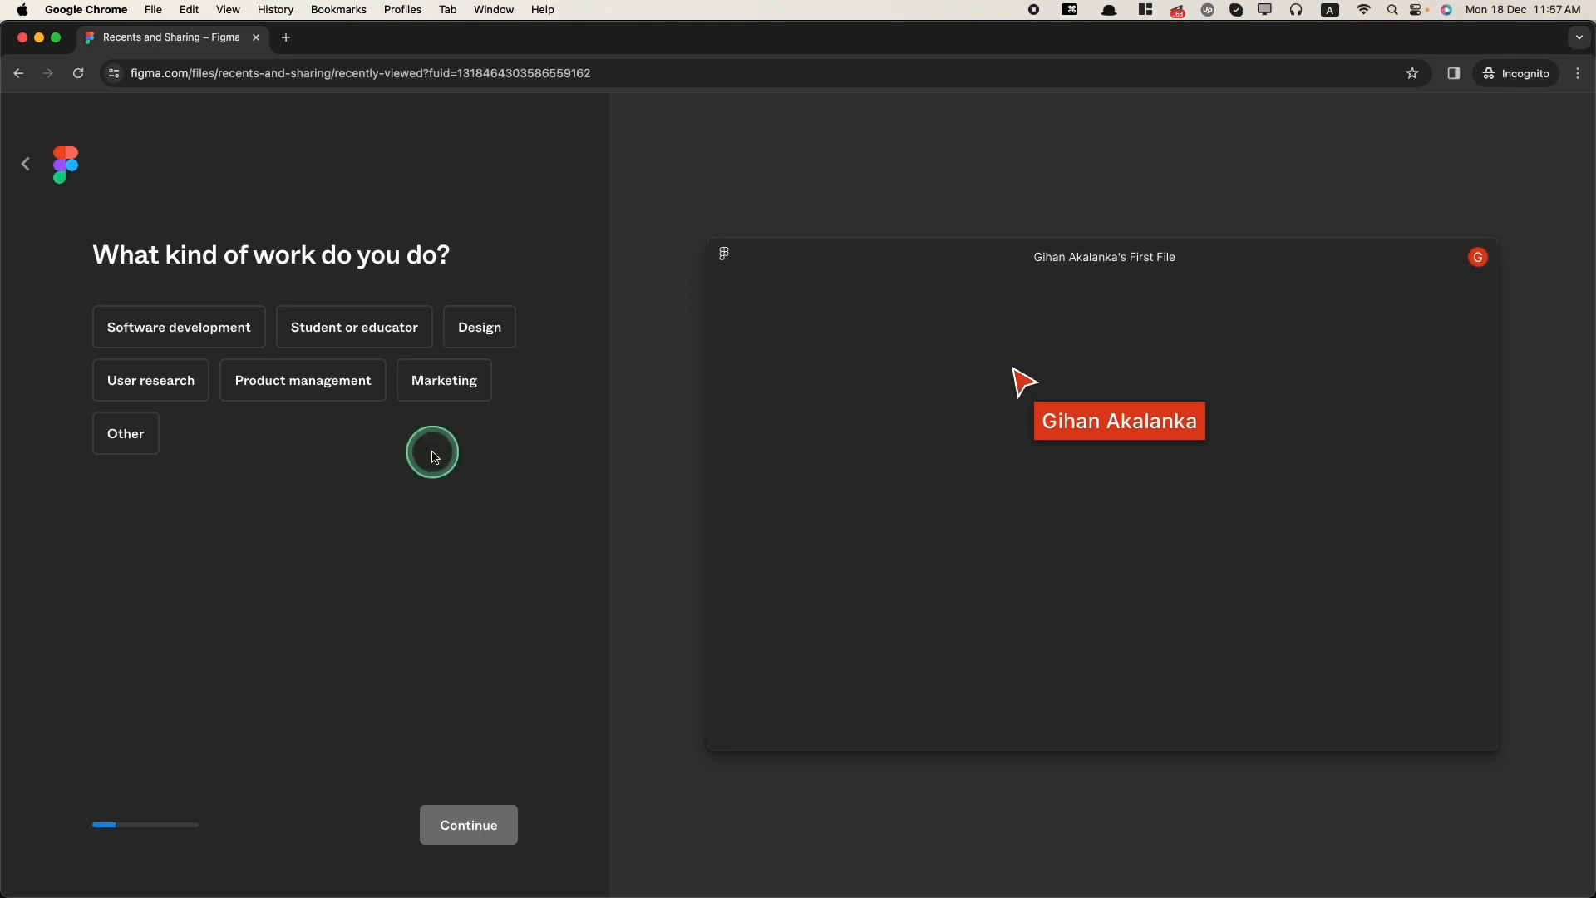
Step: Select Design as your kind of work and Freelancer as your work description, continuing past each question
{"action": "left_click", "coordinate": [492, 330]}
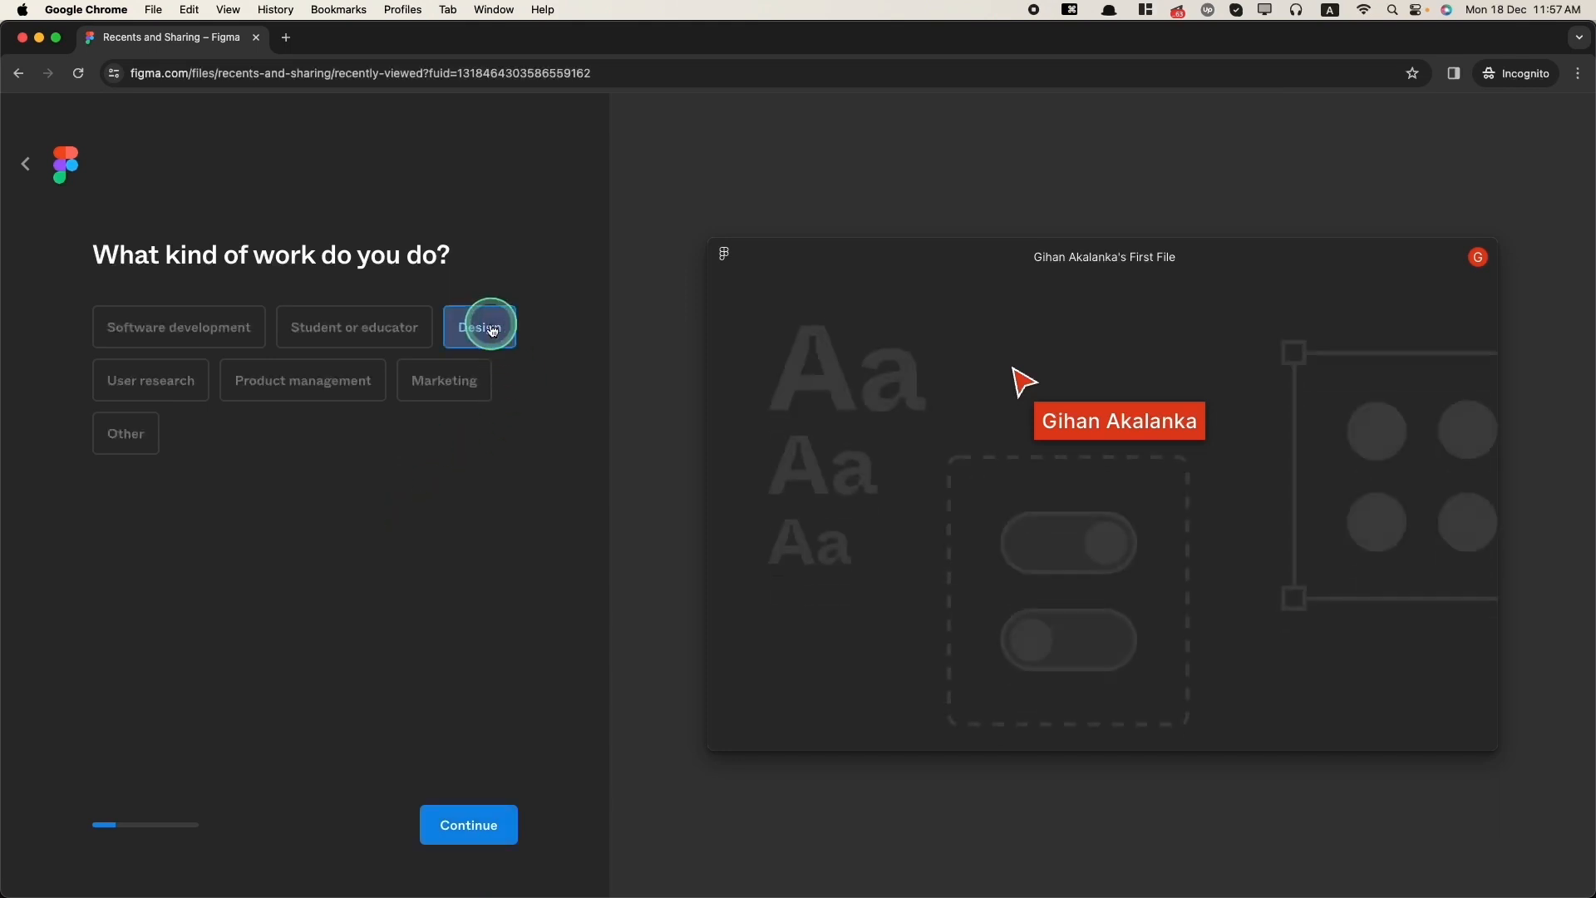
{"action": "left_click", "coordinate": [464, 834]}
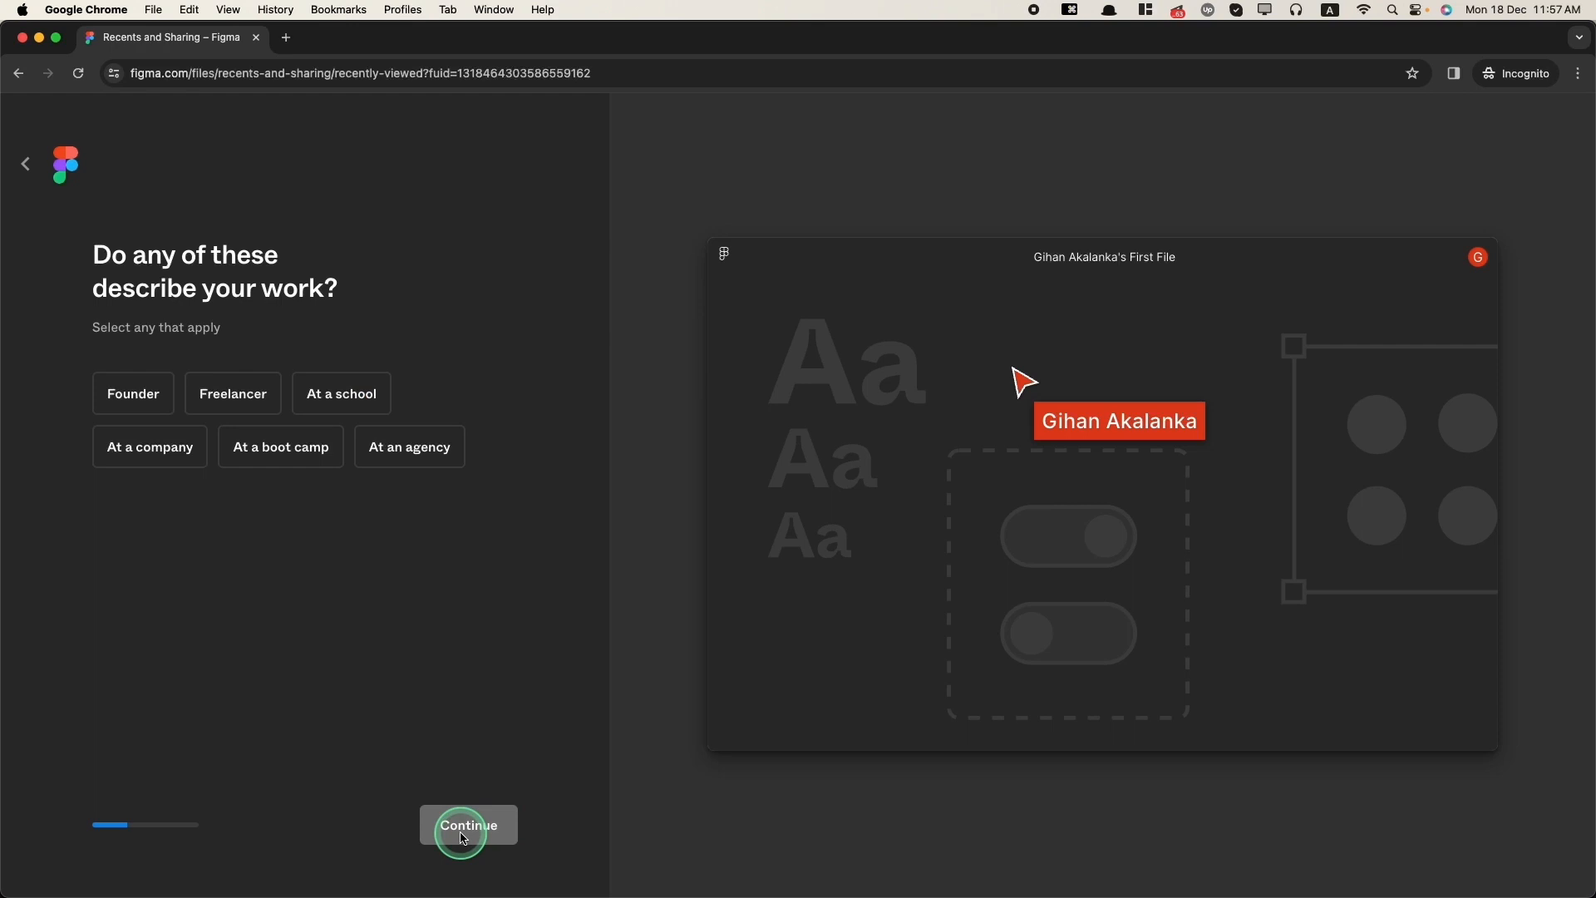
{"action": "left_click", "coordinate": [232, 393]}
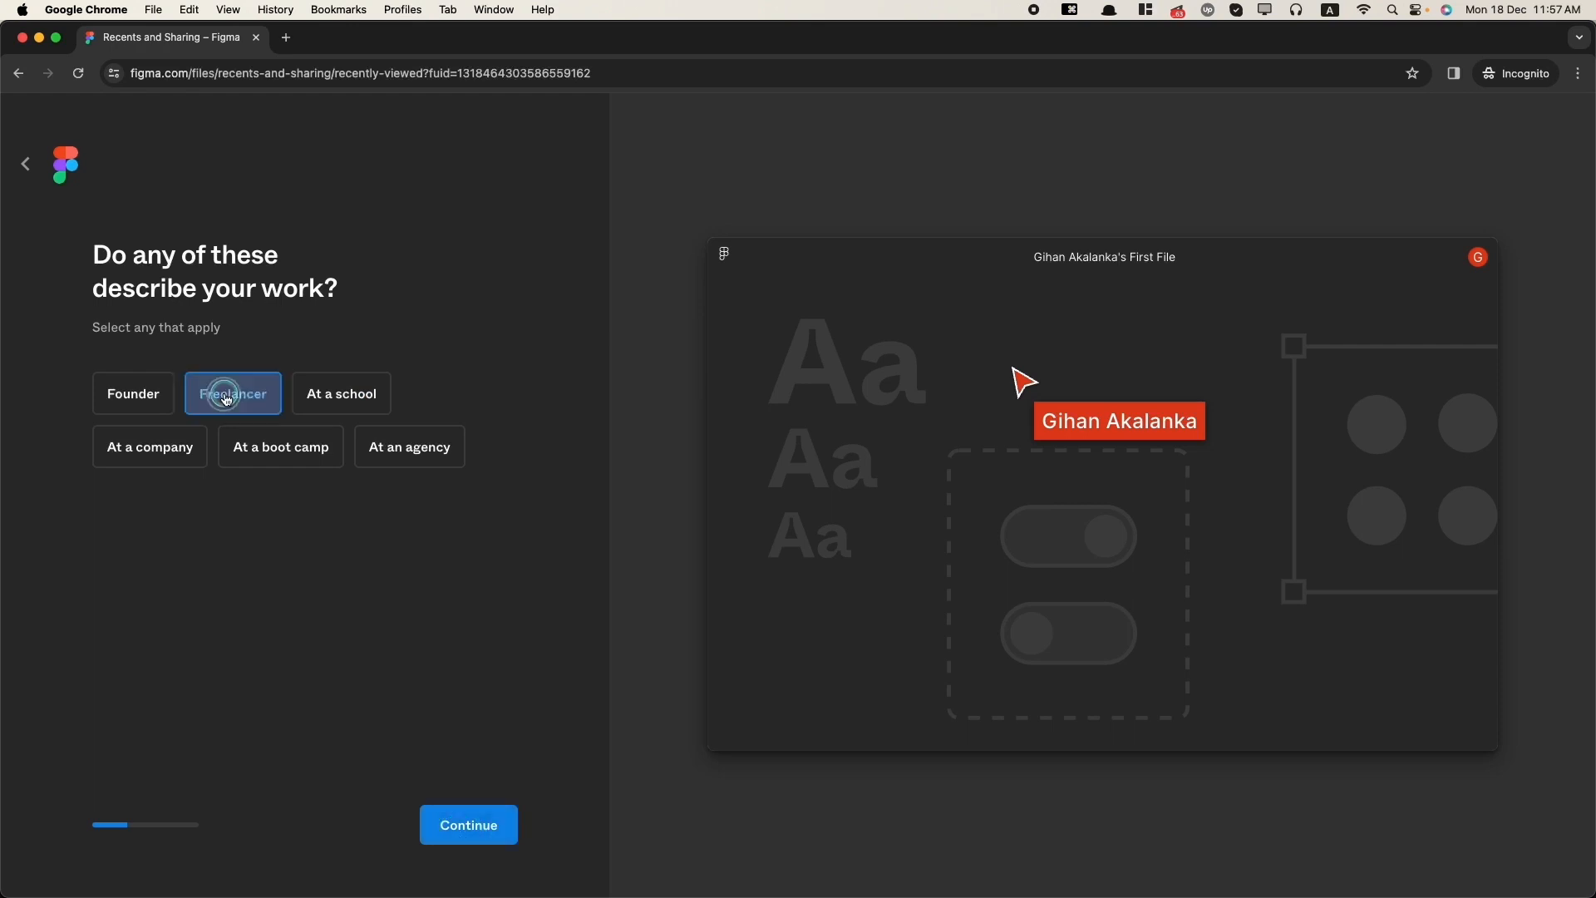
{"action": "left_click", "coordinate": [450, 818]}
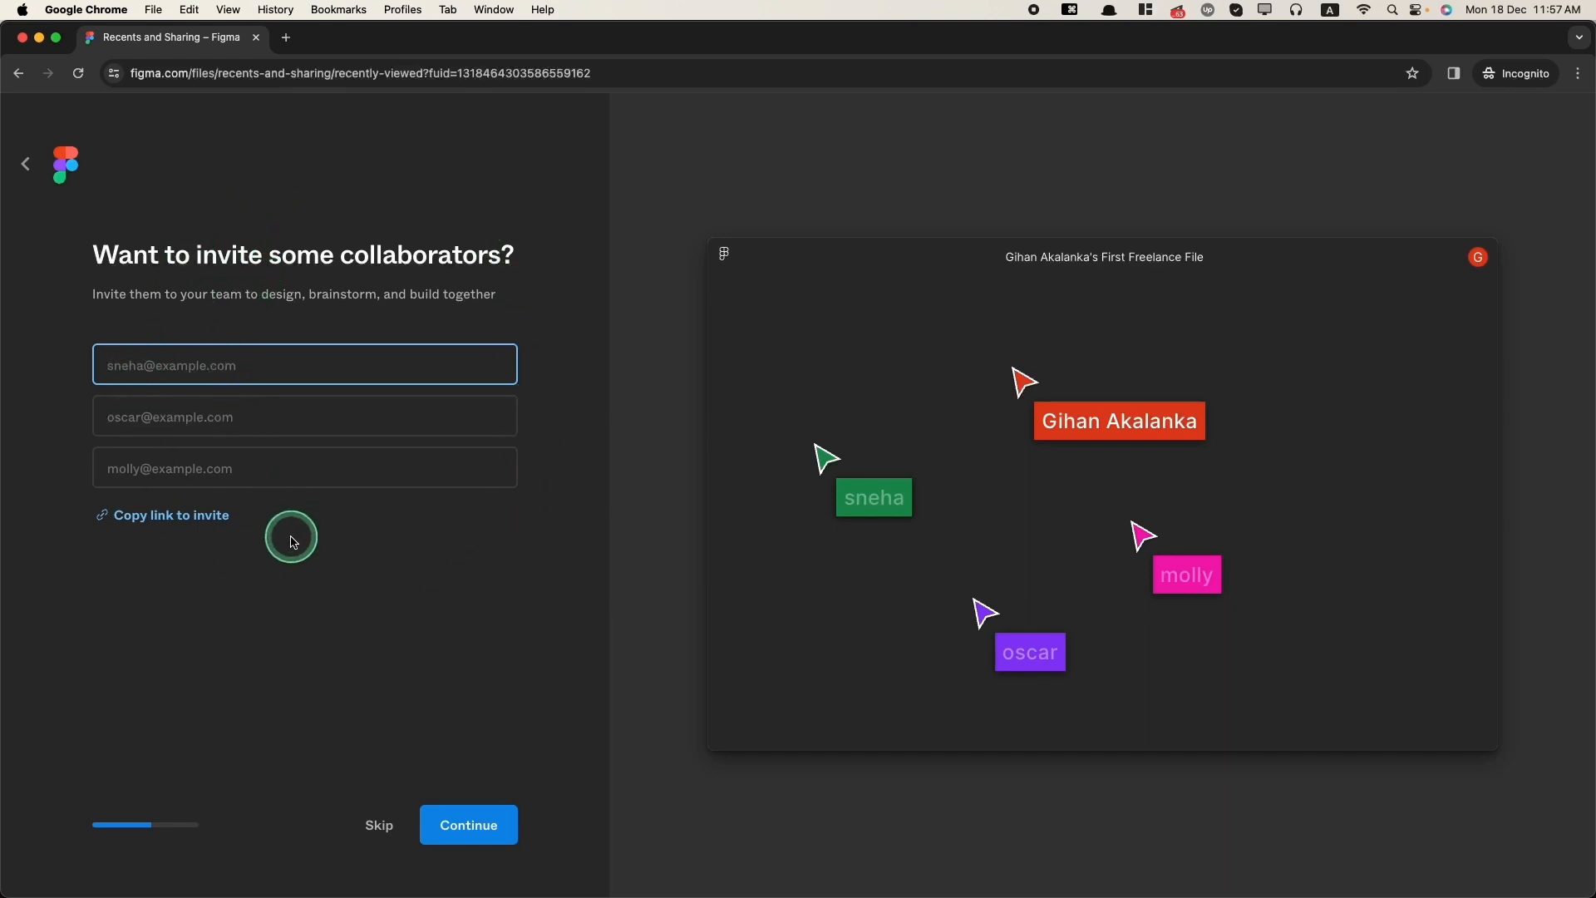
Step: Skip inviting collaborators and choose Other as the reason for using Figma
{"action": "left_click", "coordinate": [378, 827]}
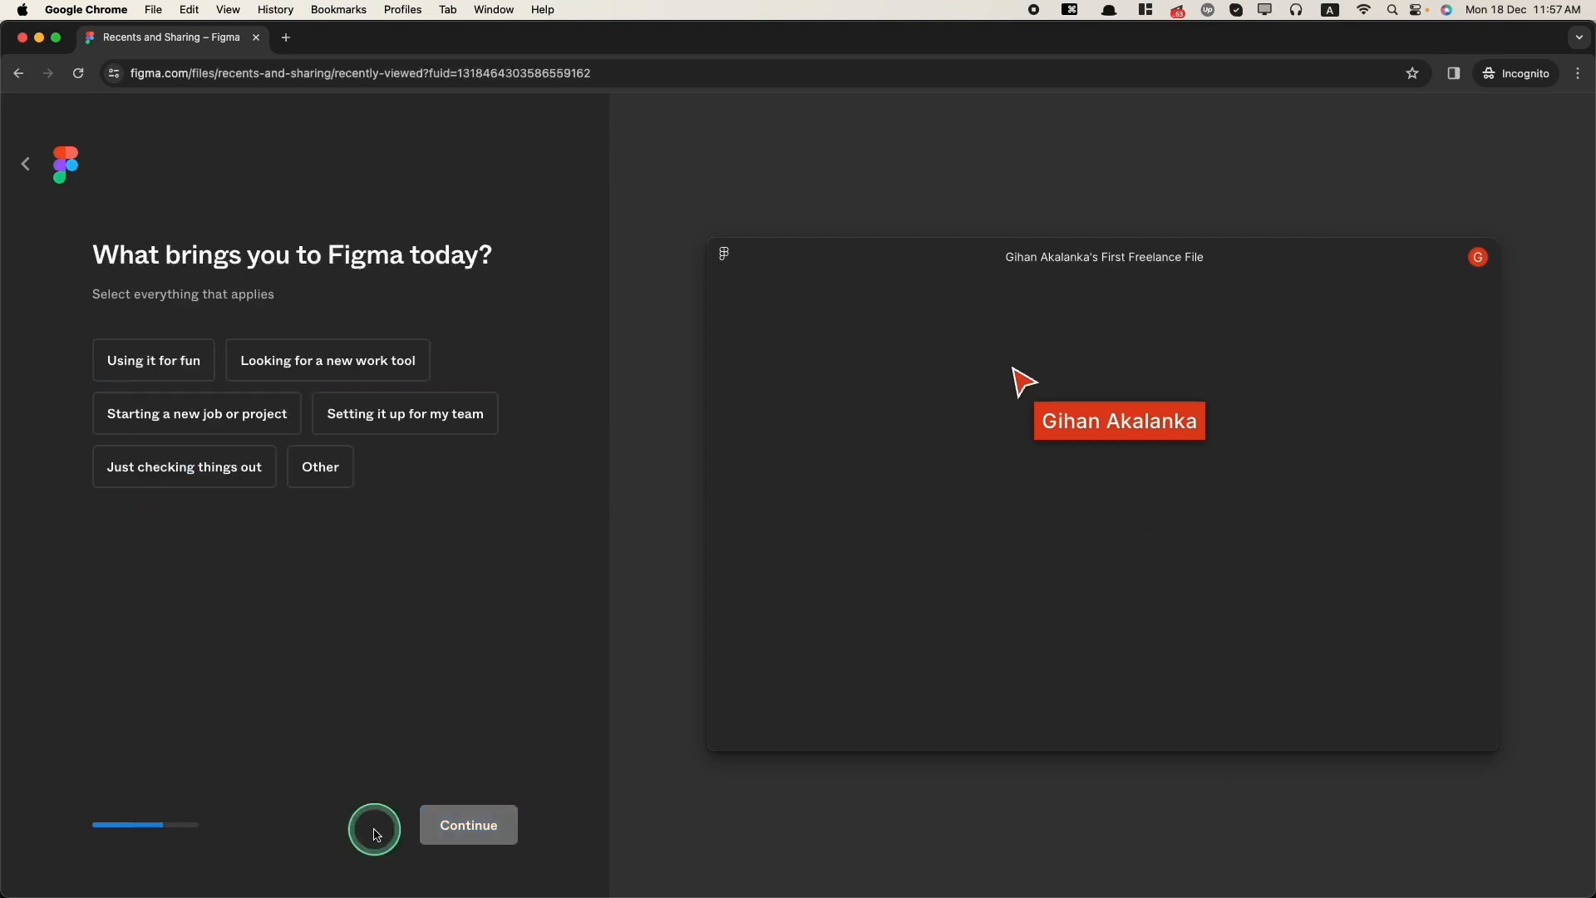
{"action": "left_click", "coordinate": [320, 466]}
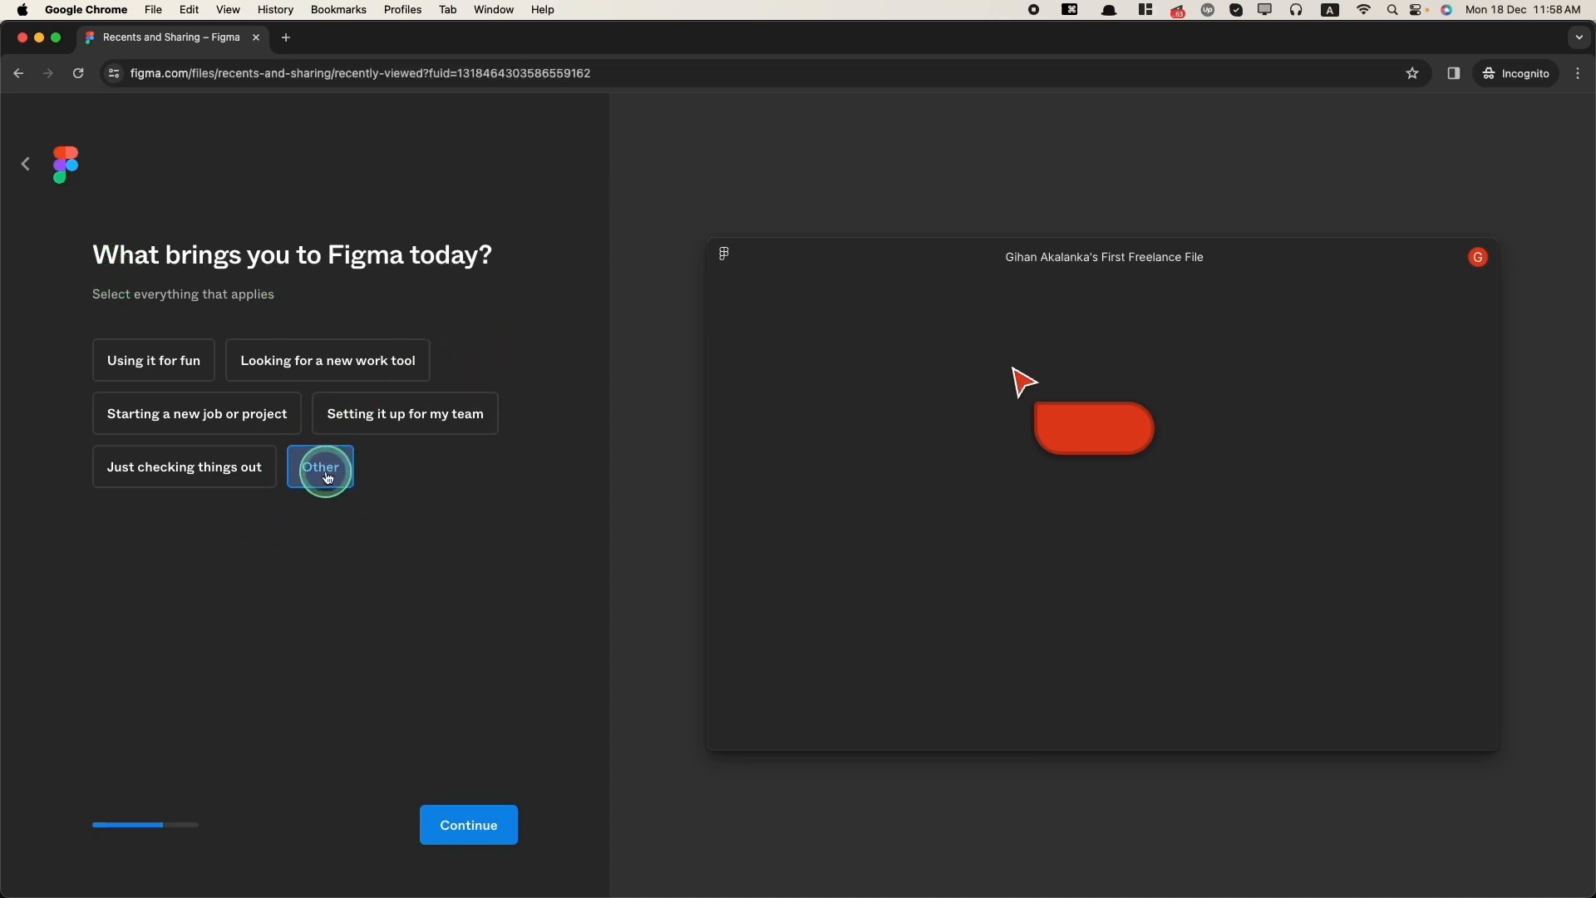
{"action": "left_click", "coordinate": [470, 824]}
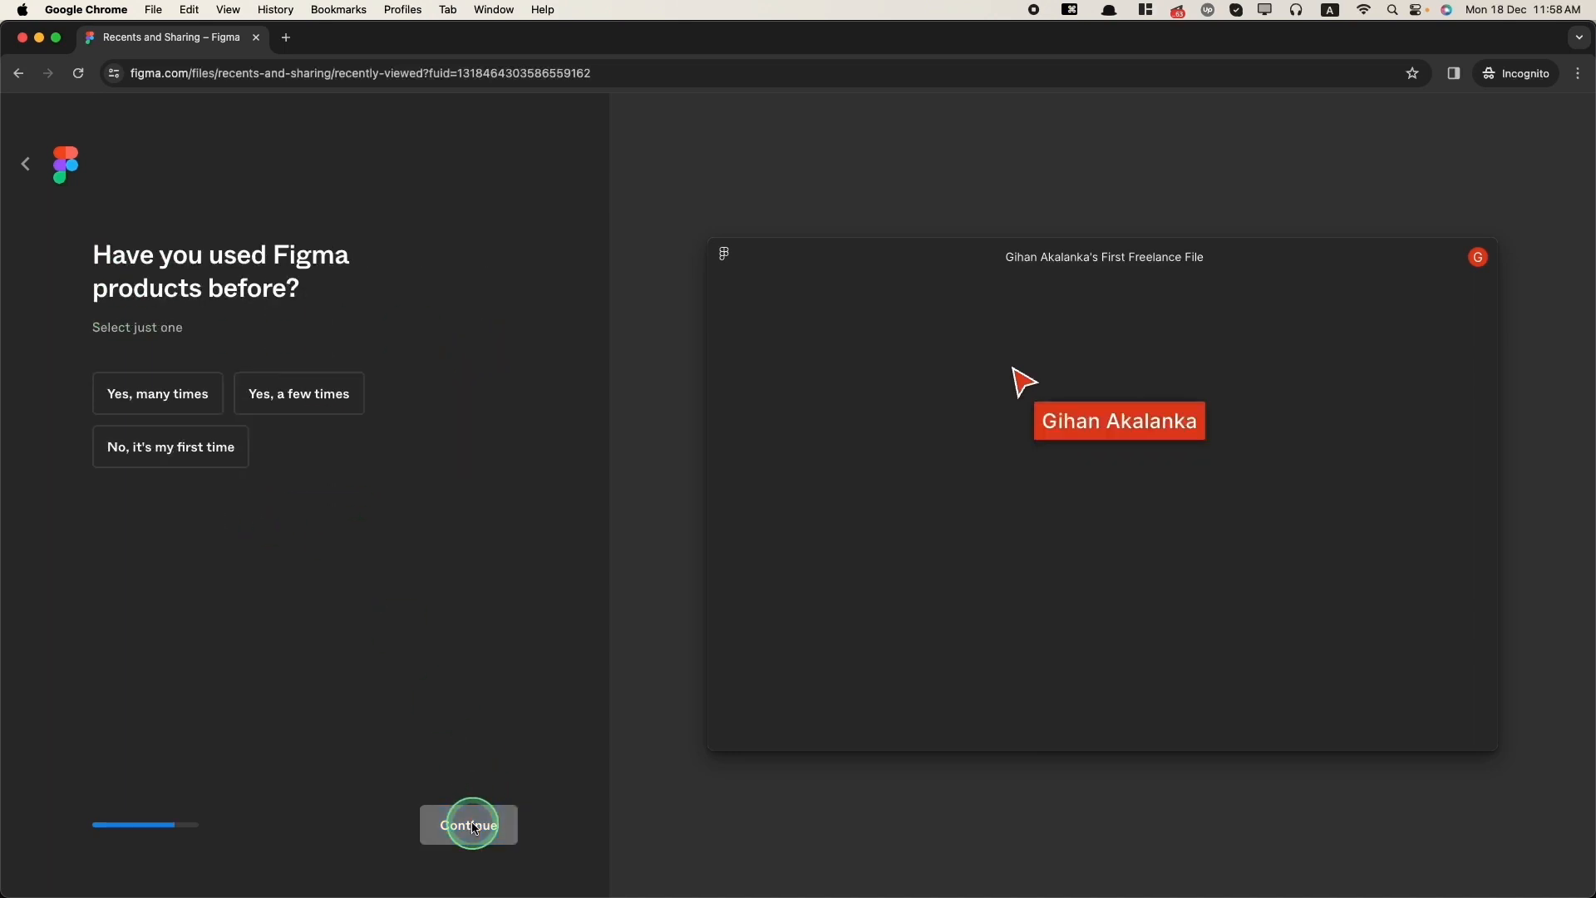
Step: Answer Yes, many times for prior Figma use and choose the free Starter plan
{"action": "left_click", "coordinate": [158, 394]}
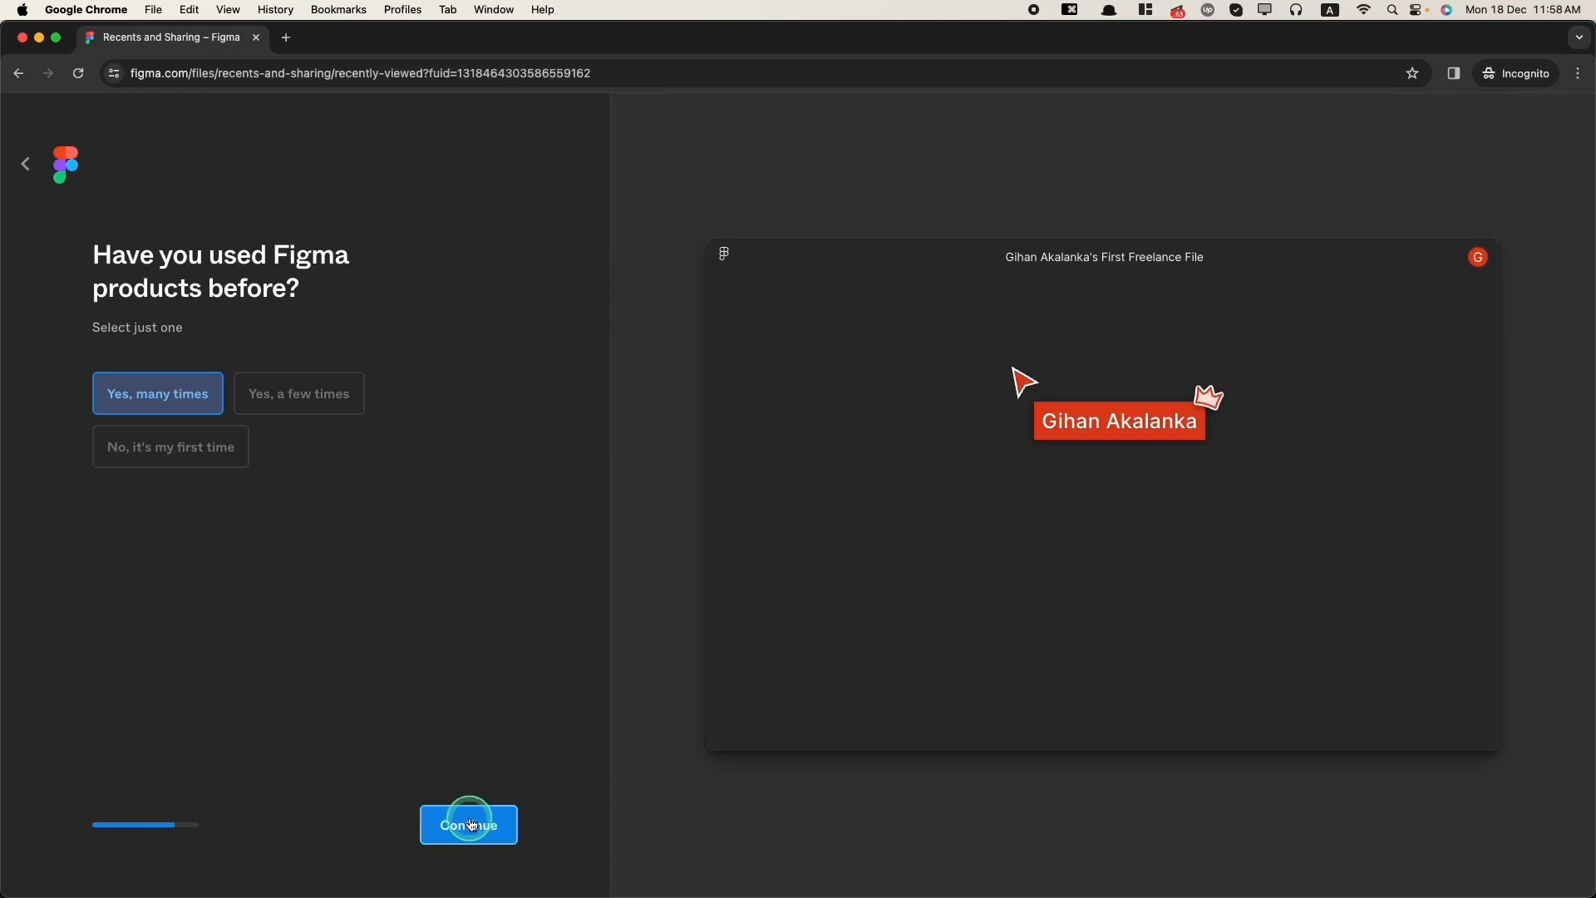
{"action": "left_click", "coordinate": [470, 824]}
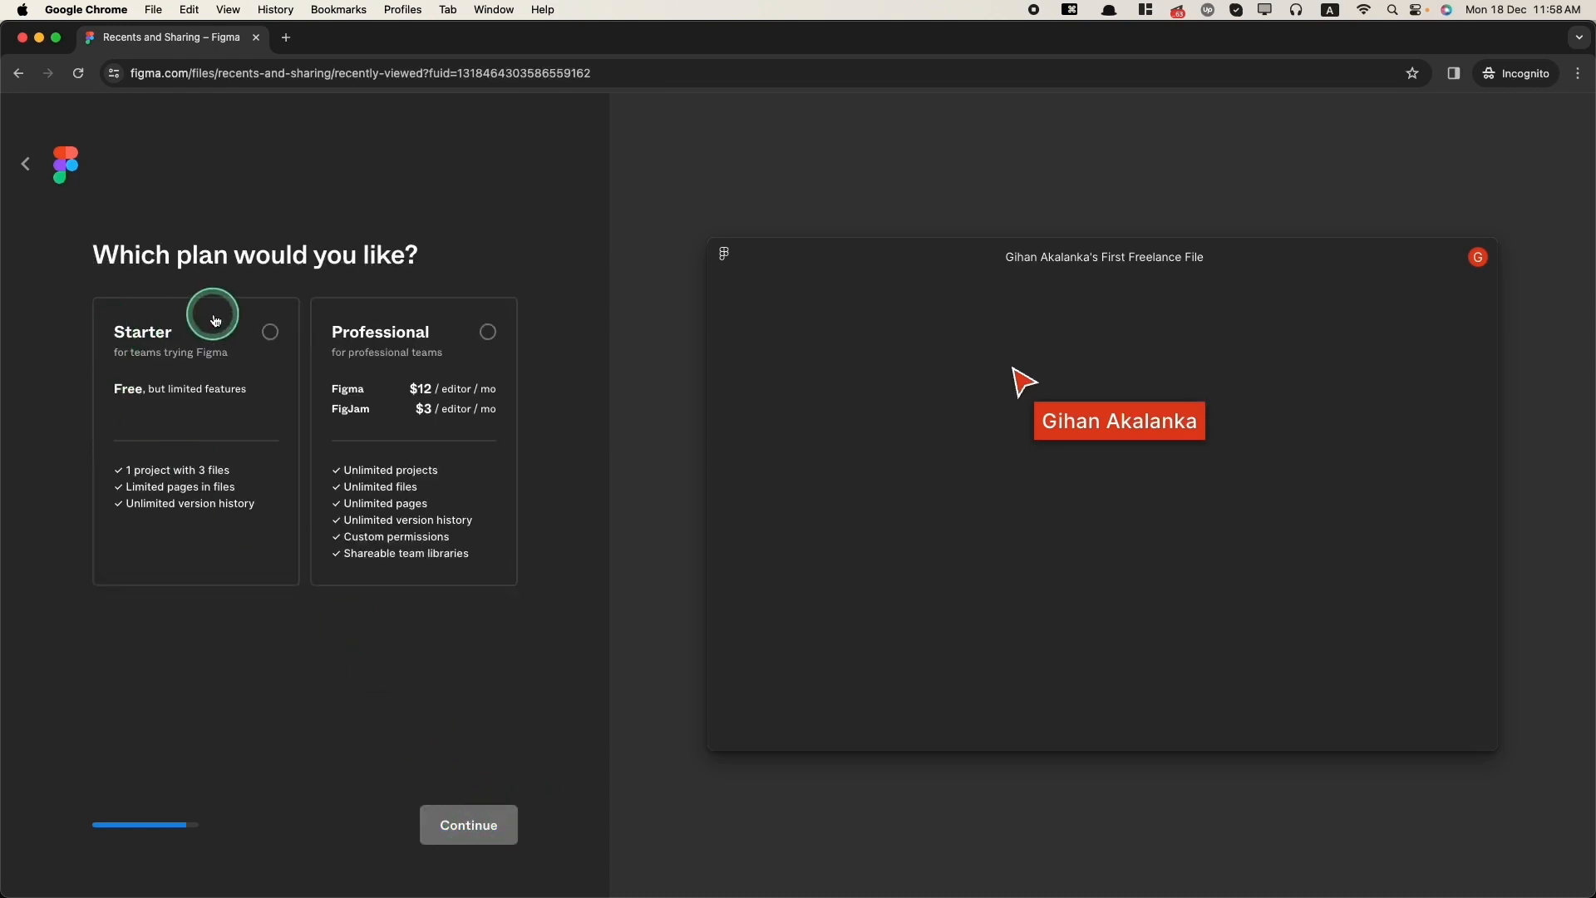
{"action": "left_click", "coordinate": [270, 333]}
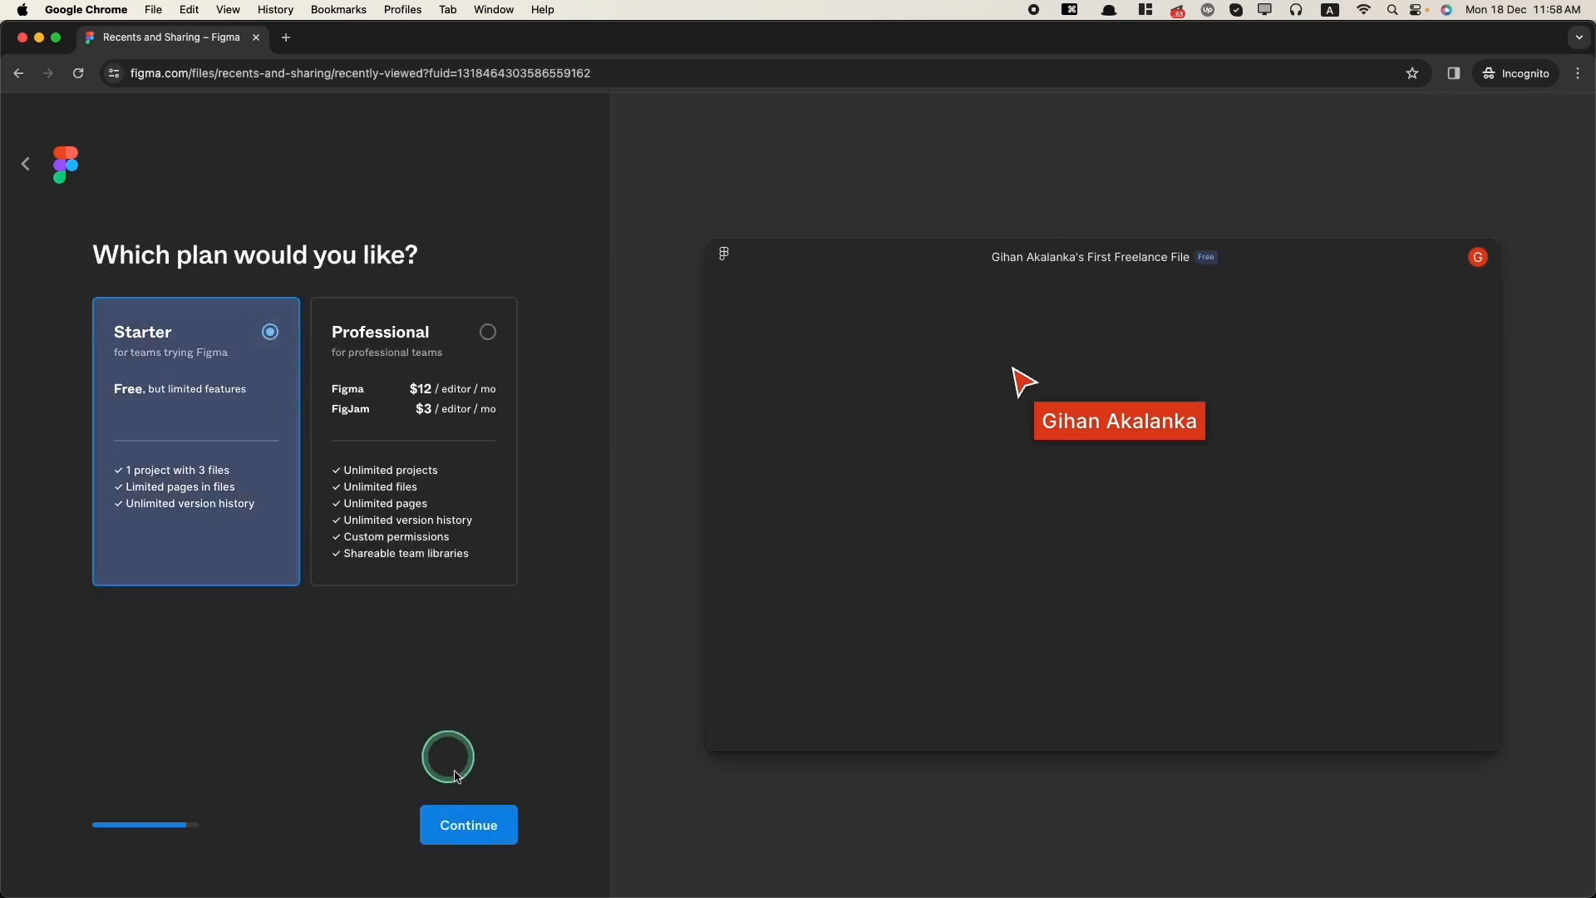
{"action": "left_click", "coordinate": [463, 827]}
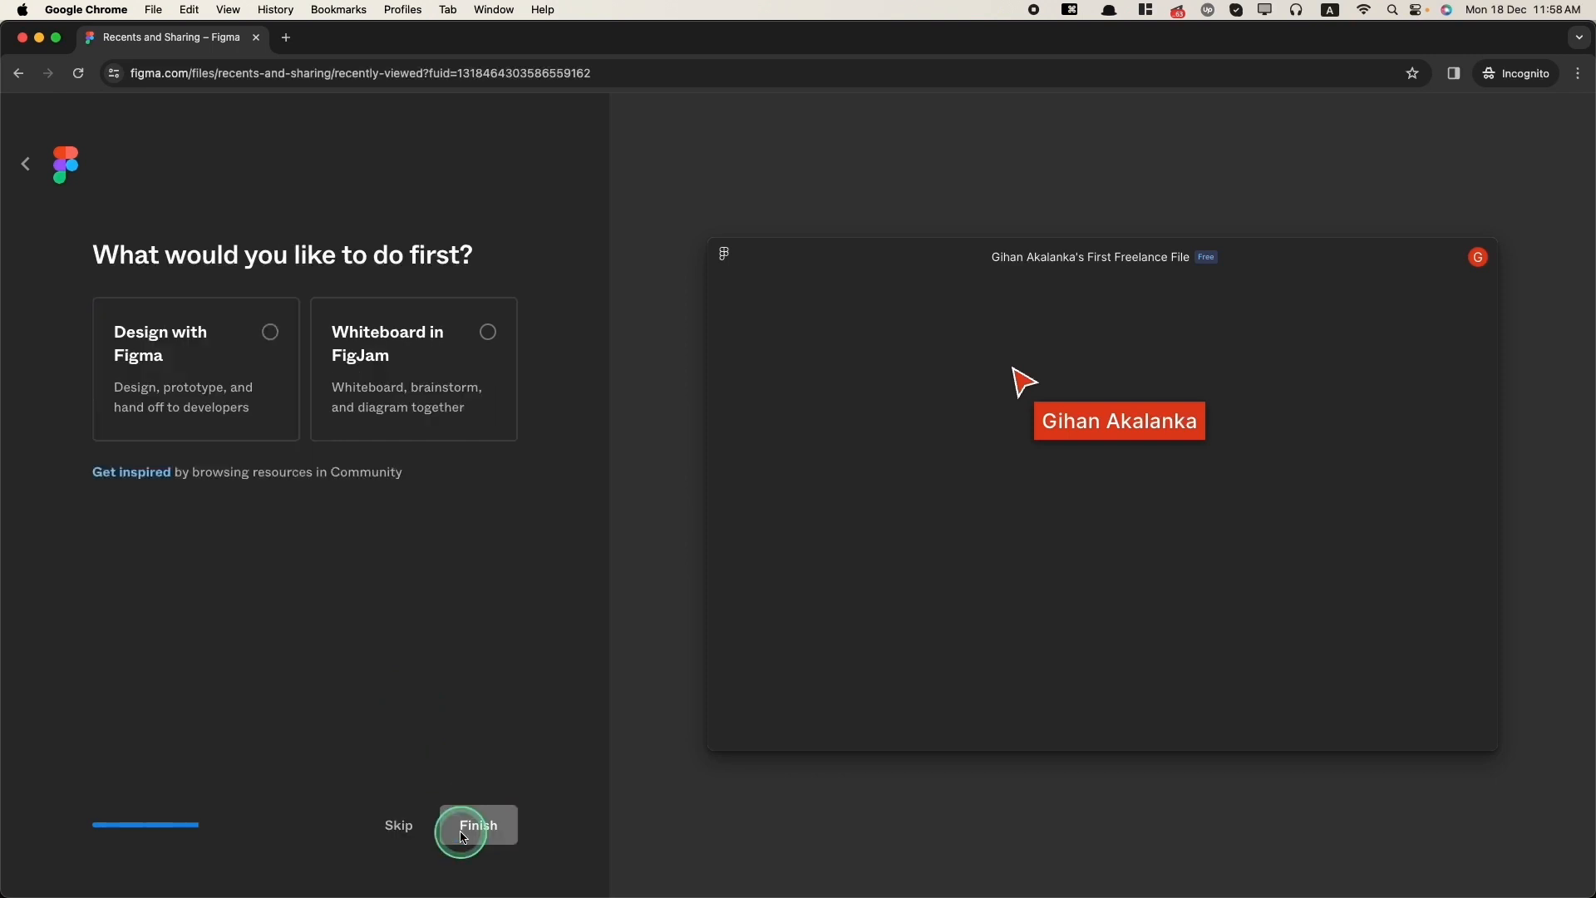
Step: Skip the final onboarding question and dismiss the file browser tour prompt
{"action": "left_click", "coordinate": [398, 828]}
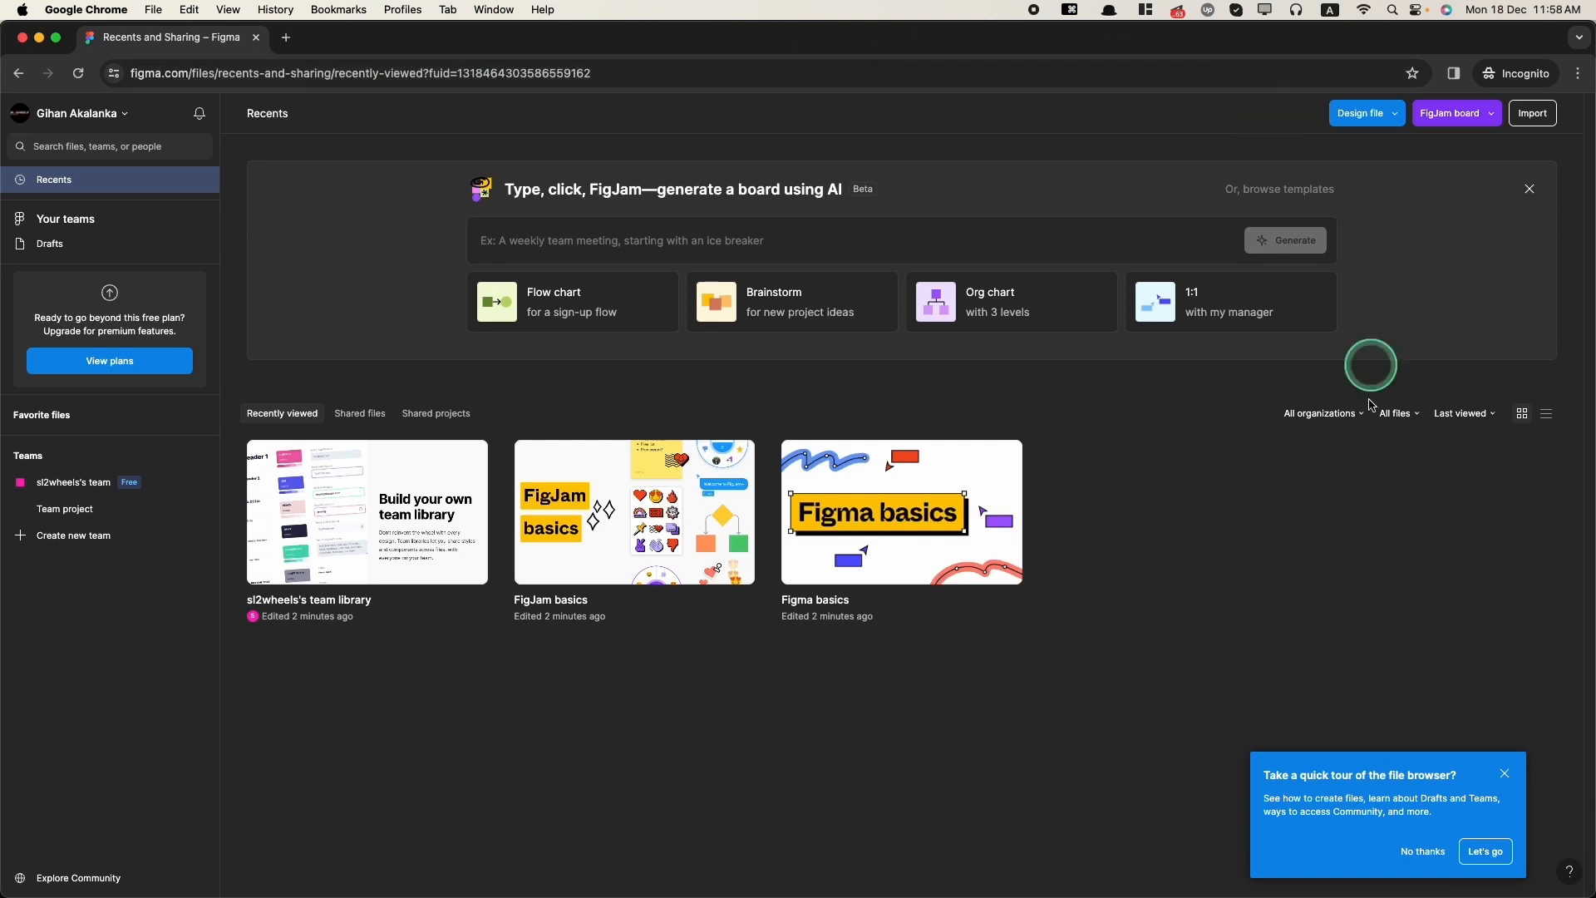
{"action": "left_click", "coordinate": [1503, 777]}
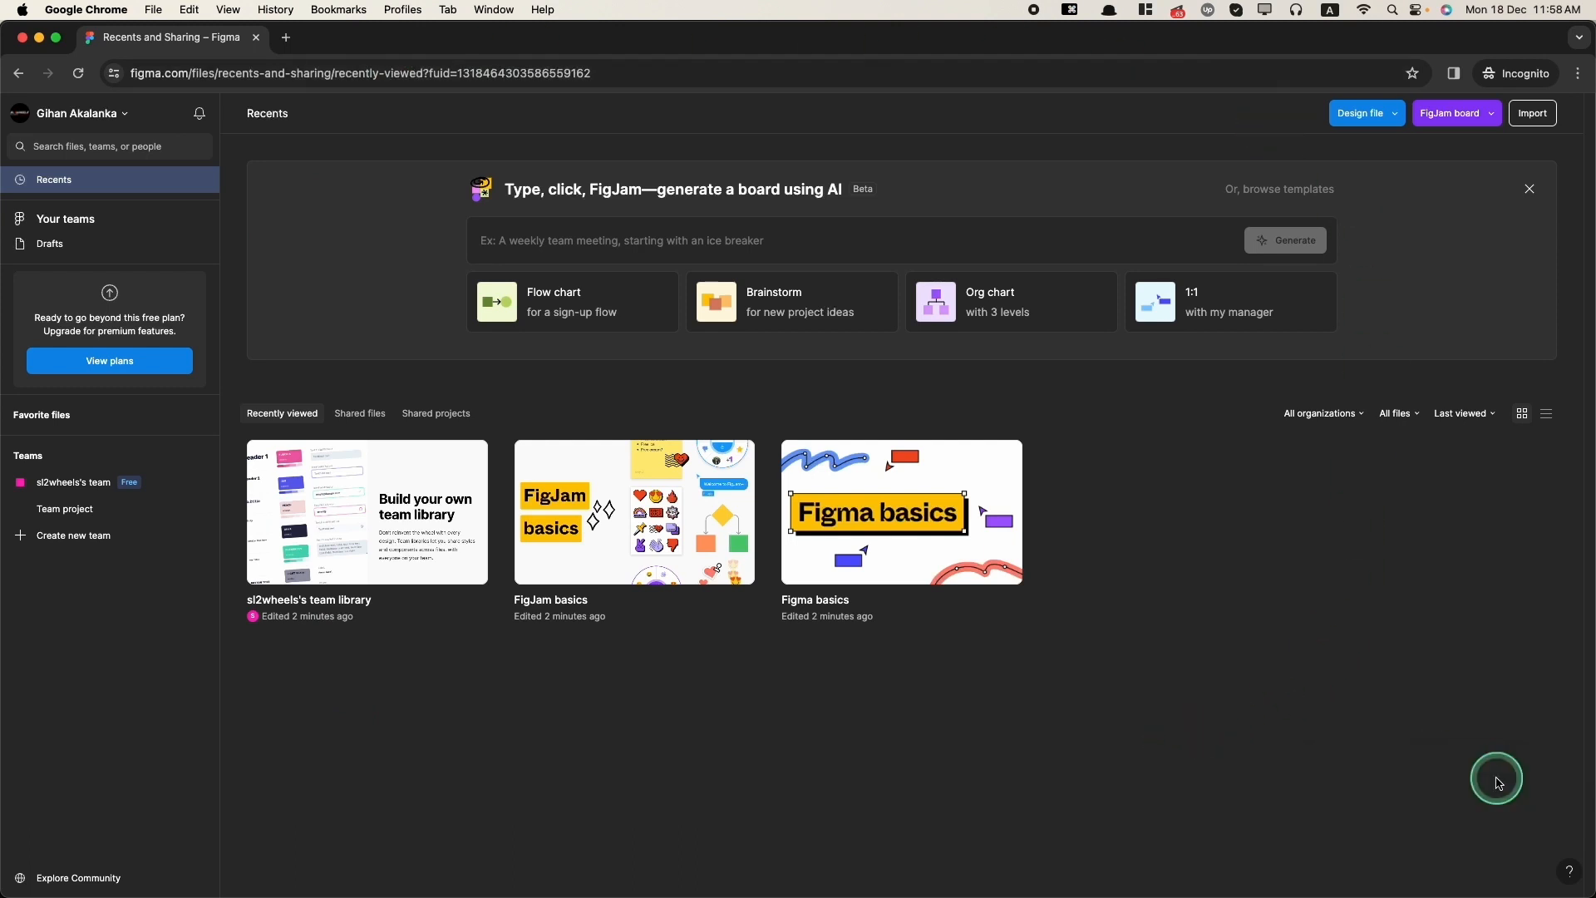
Step: Create a new design file in Drafts and close the getting-started tip
{"action": "left_click", "coordinate": [1356, 122]}
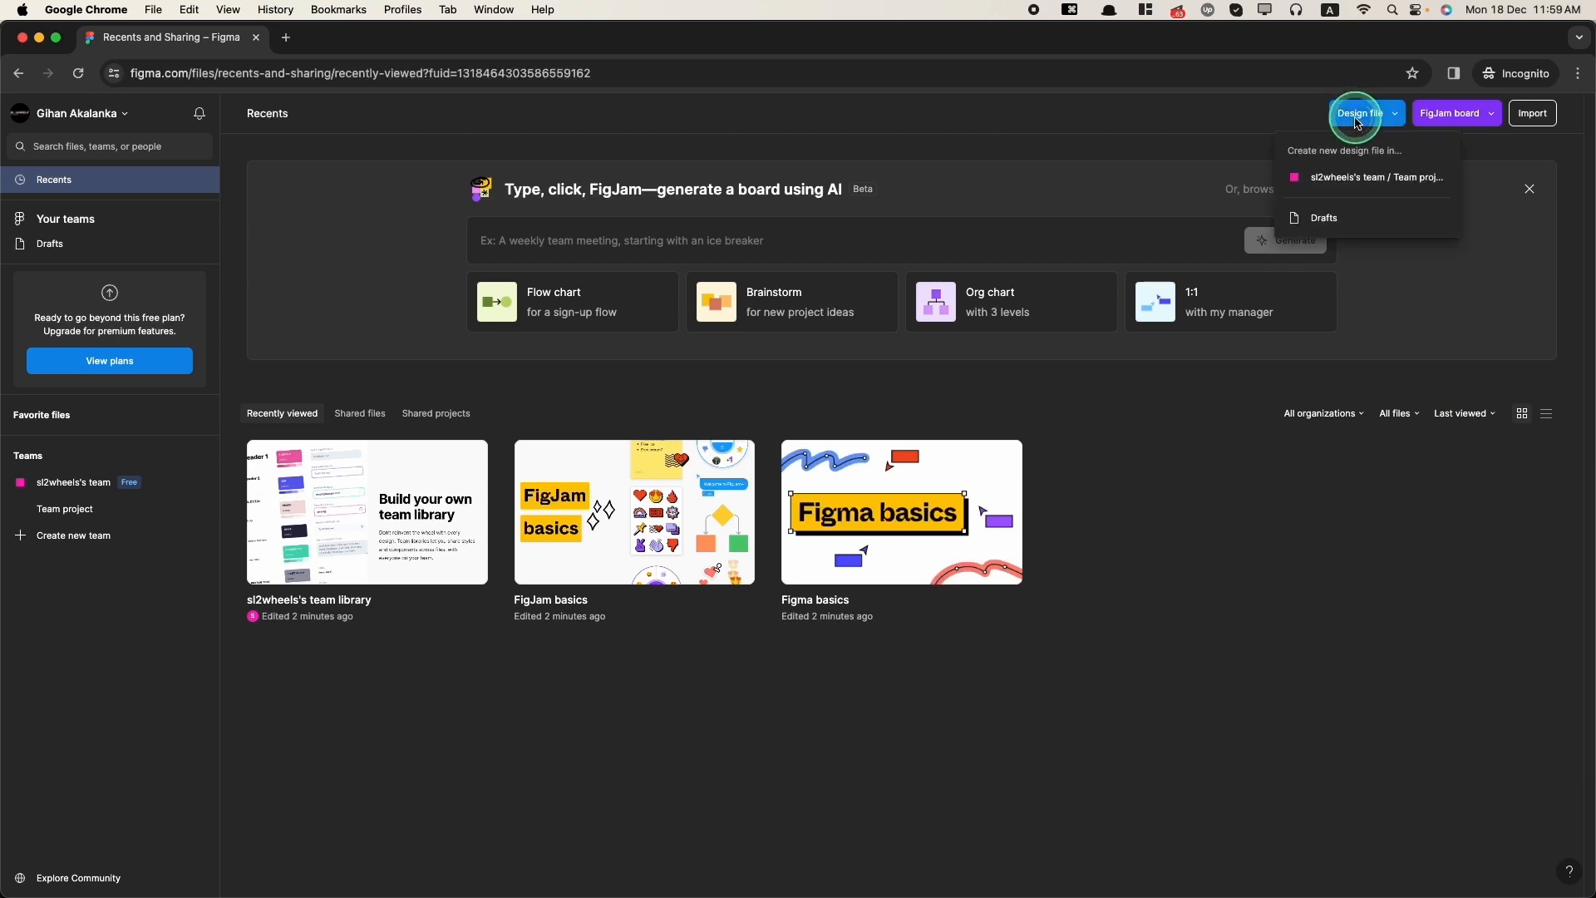
{"action": "left_click", "coordinate": [1325, 220]}
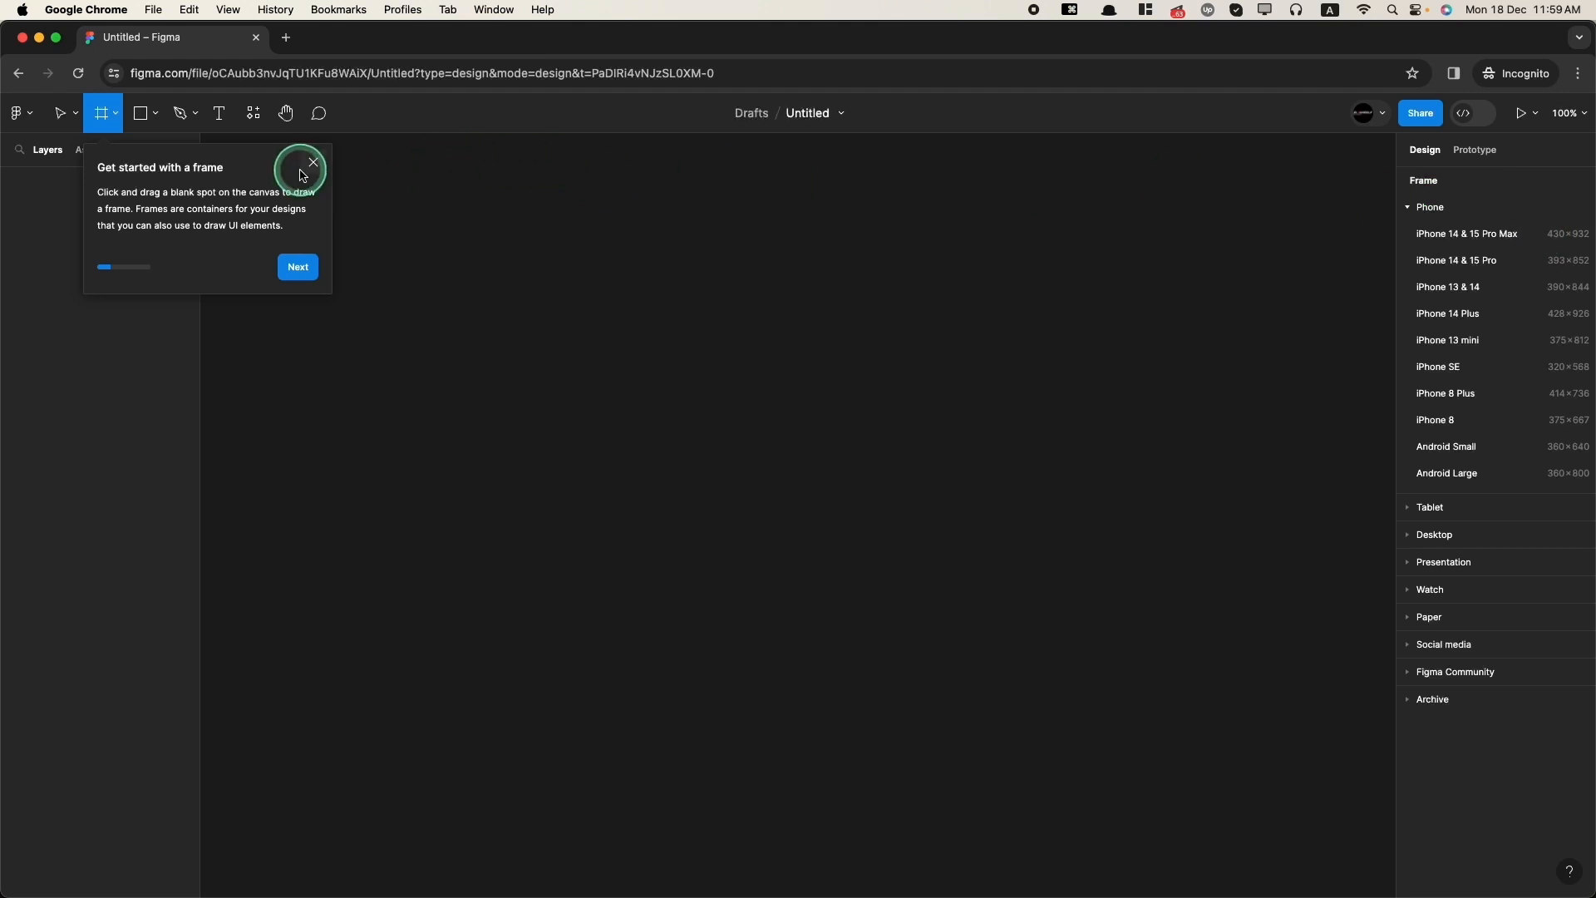
{"action": "left_click", "coordinate": [314, 162]}
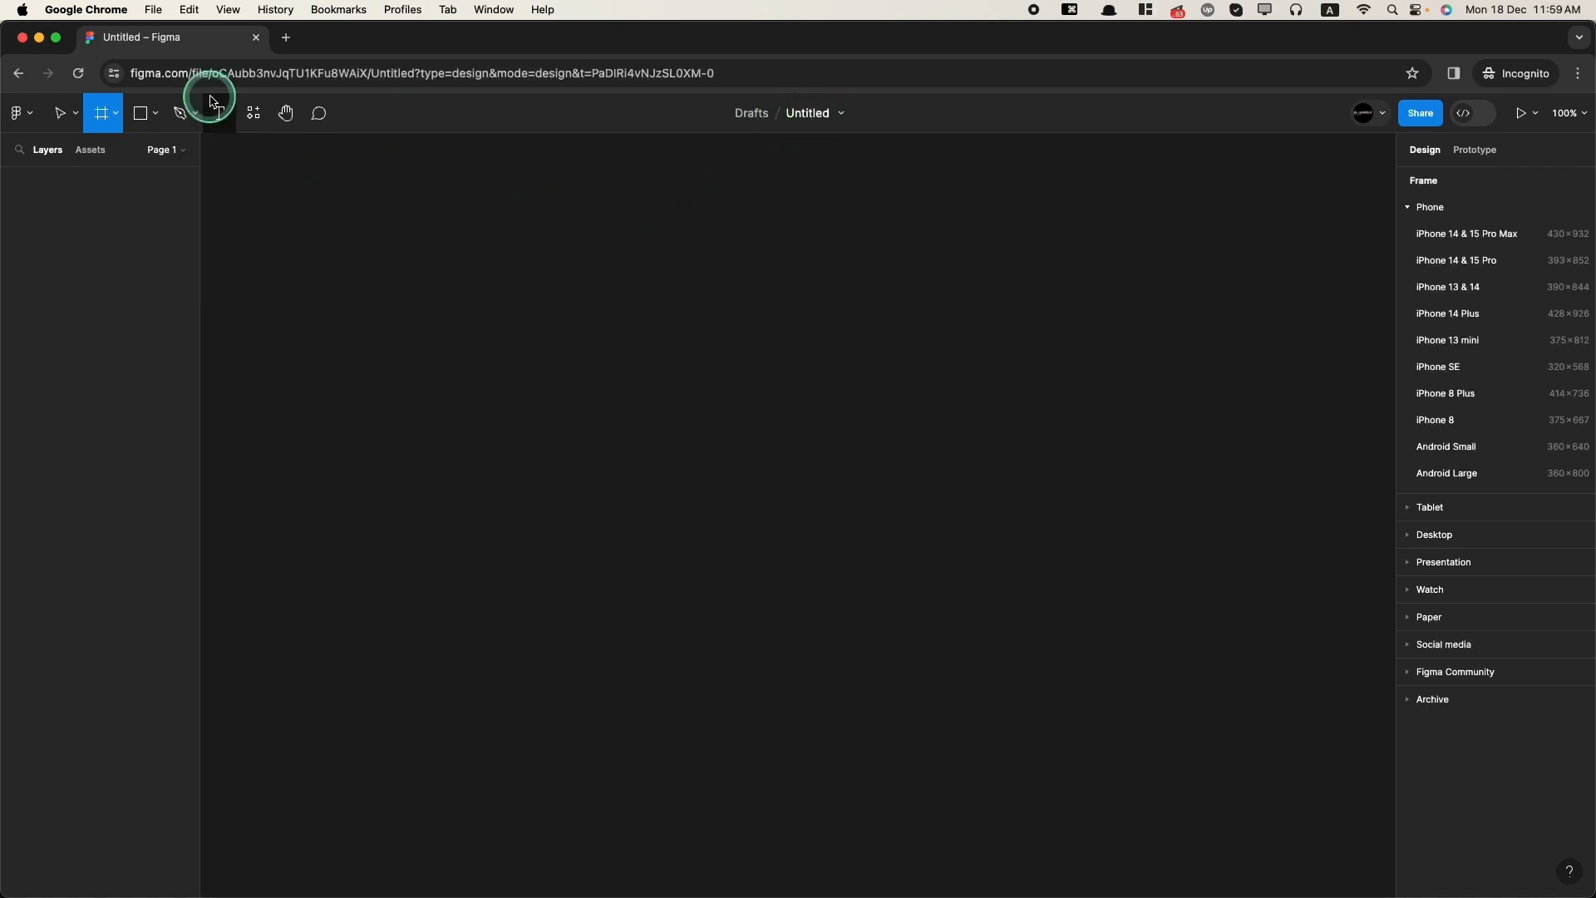
Step: Rename the design file as First Look
{"action": "double_click", "coordinate": [811, 113]}
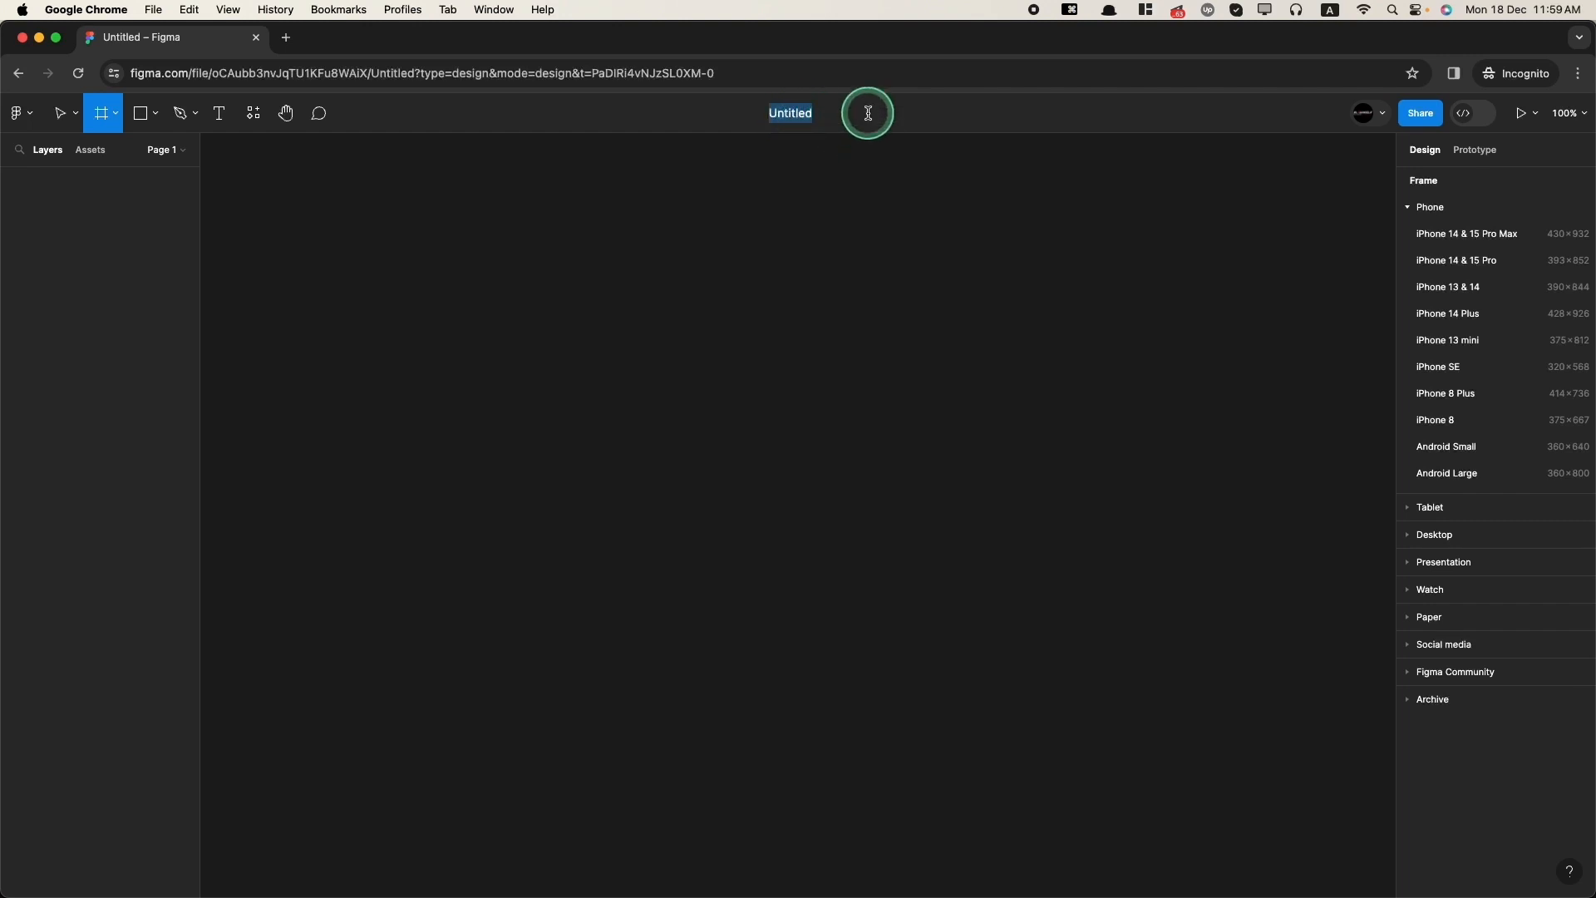
{"action": "type", "text": "First Look"}
{"action": "key", "text": "Return"}
{"action": "key", "text": "Escape"}
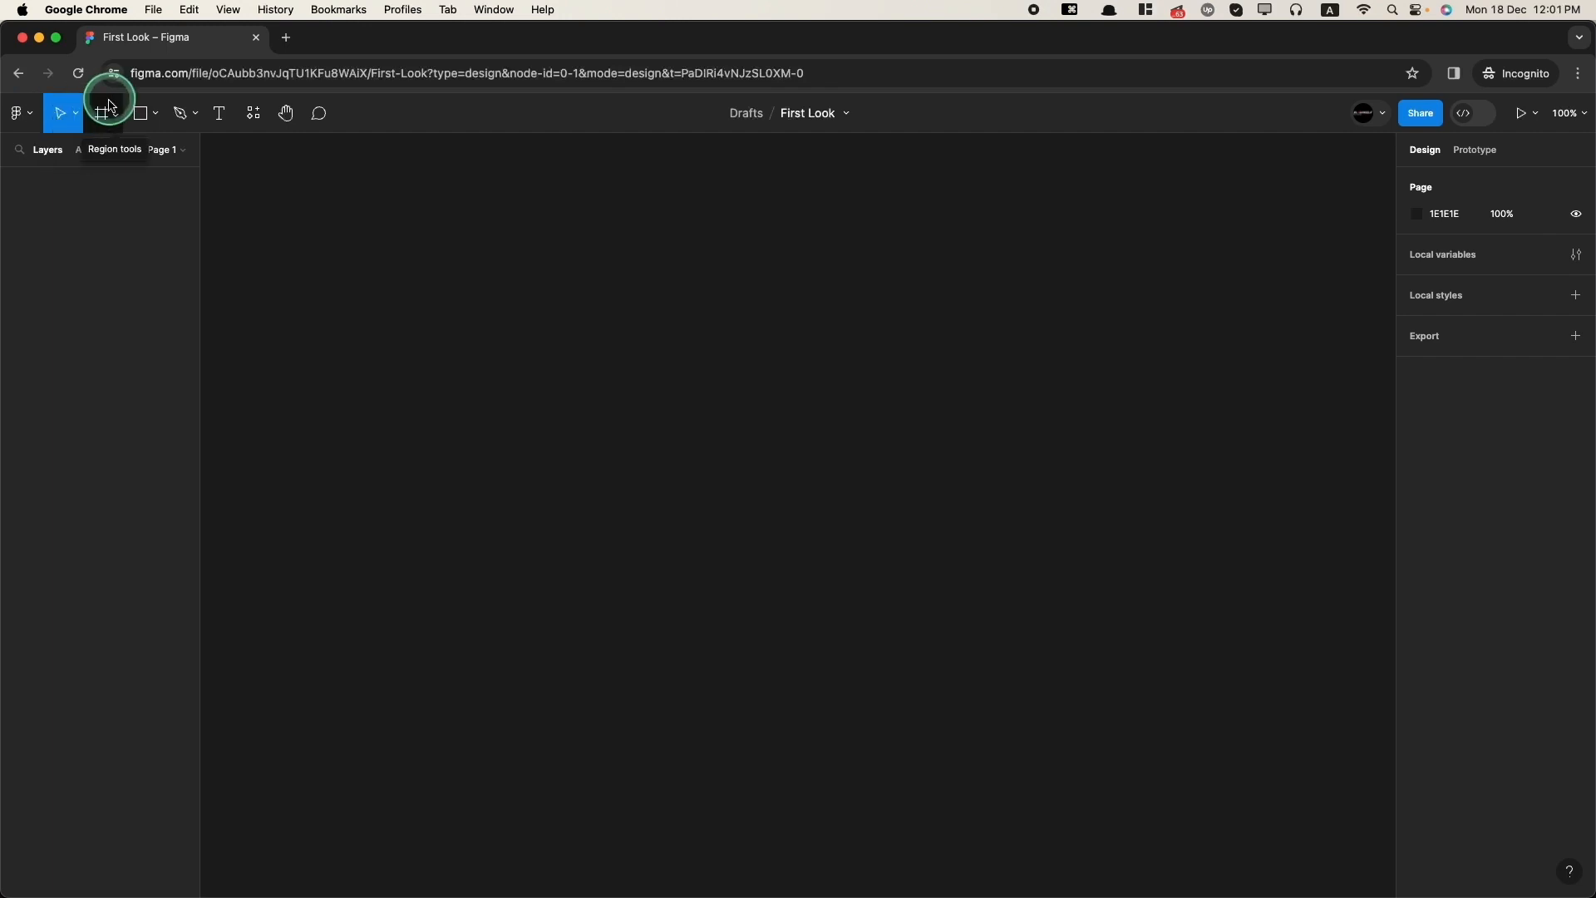
Step: Examine the shape, pen, text, resources, hand and comment tools on the toolbar
{"action": "left_click", "coordinate": [155, 118]}
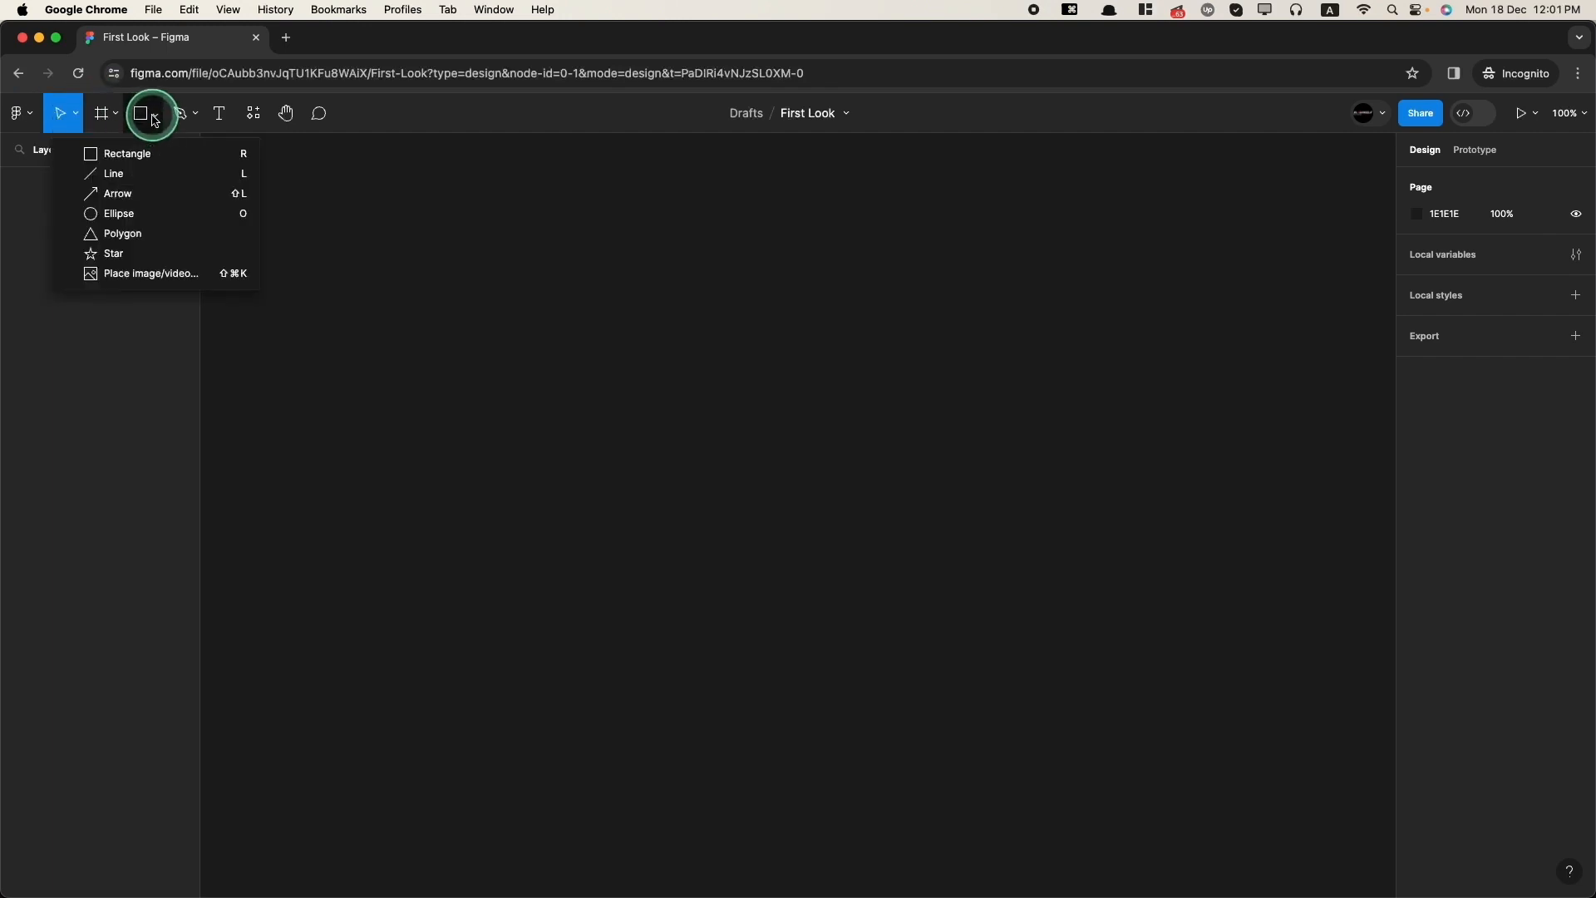
{"action": "left_click", "coordinate": [197, 117]}
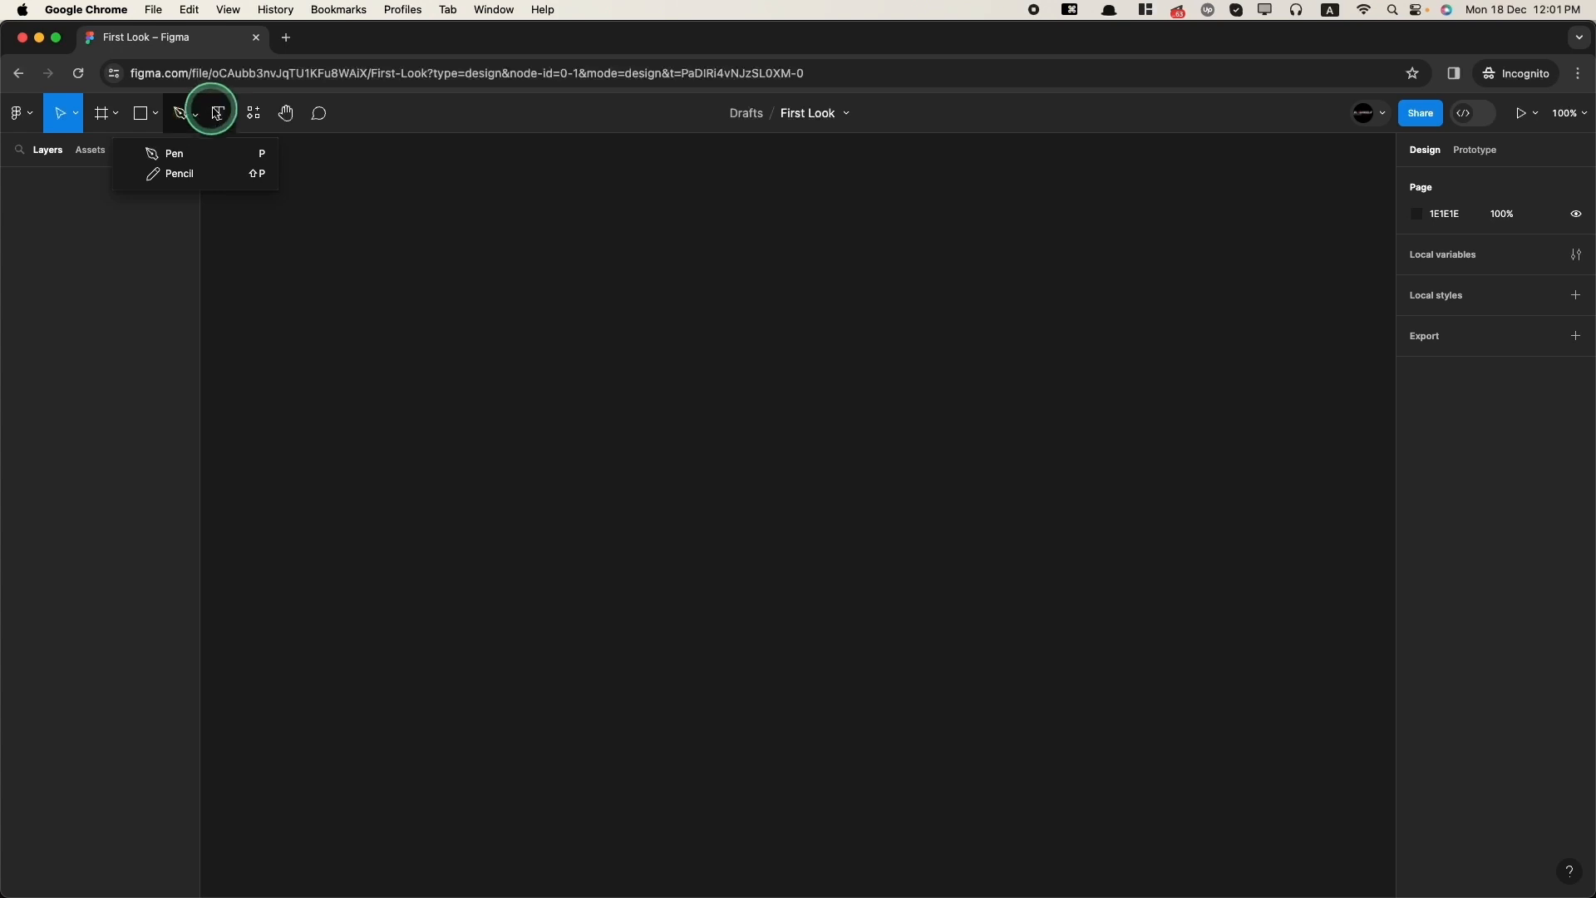
{"action": "left_click", "coordinate": [220, 115]}
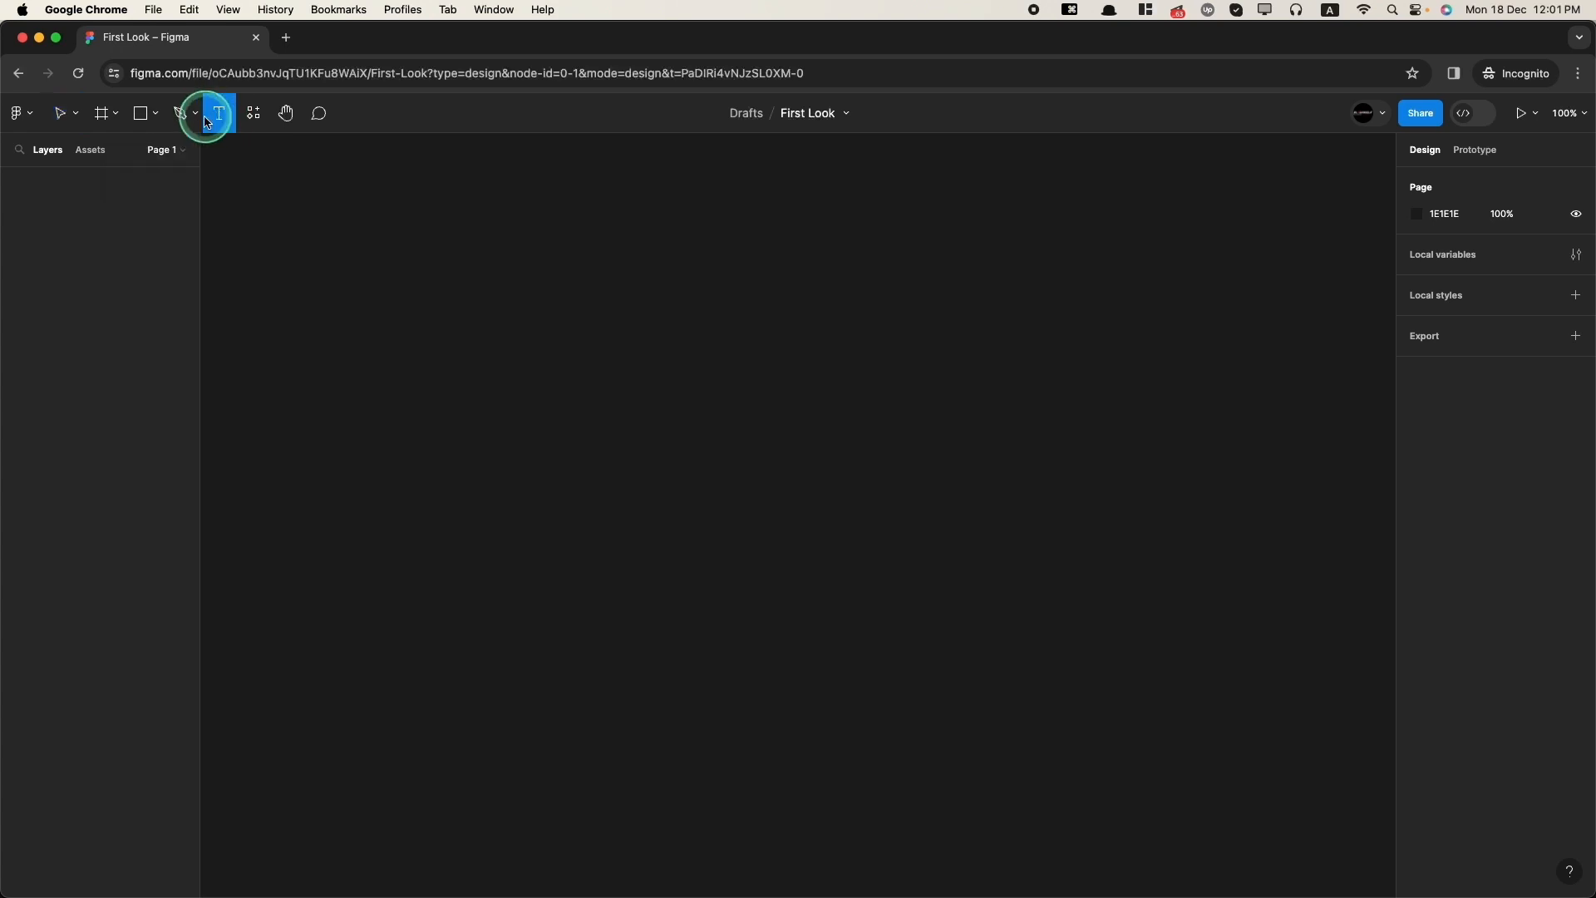
{"action": "left_click", "coordinate": [255, 114]}
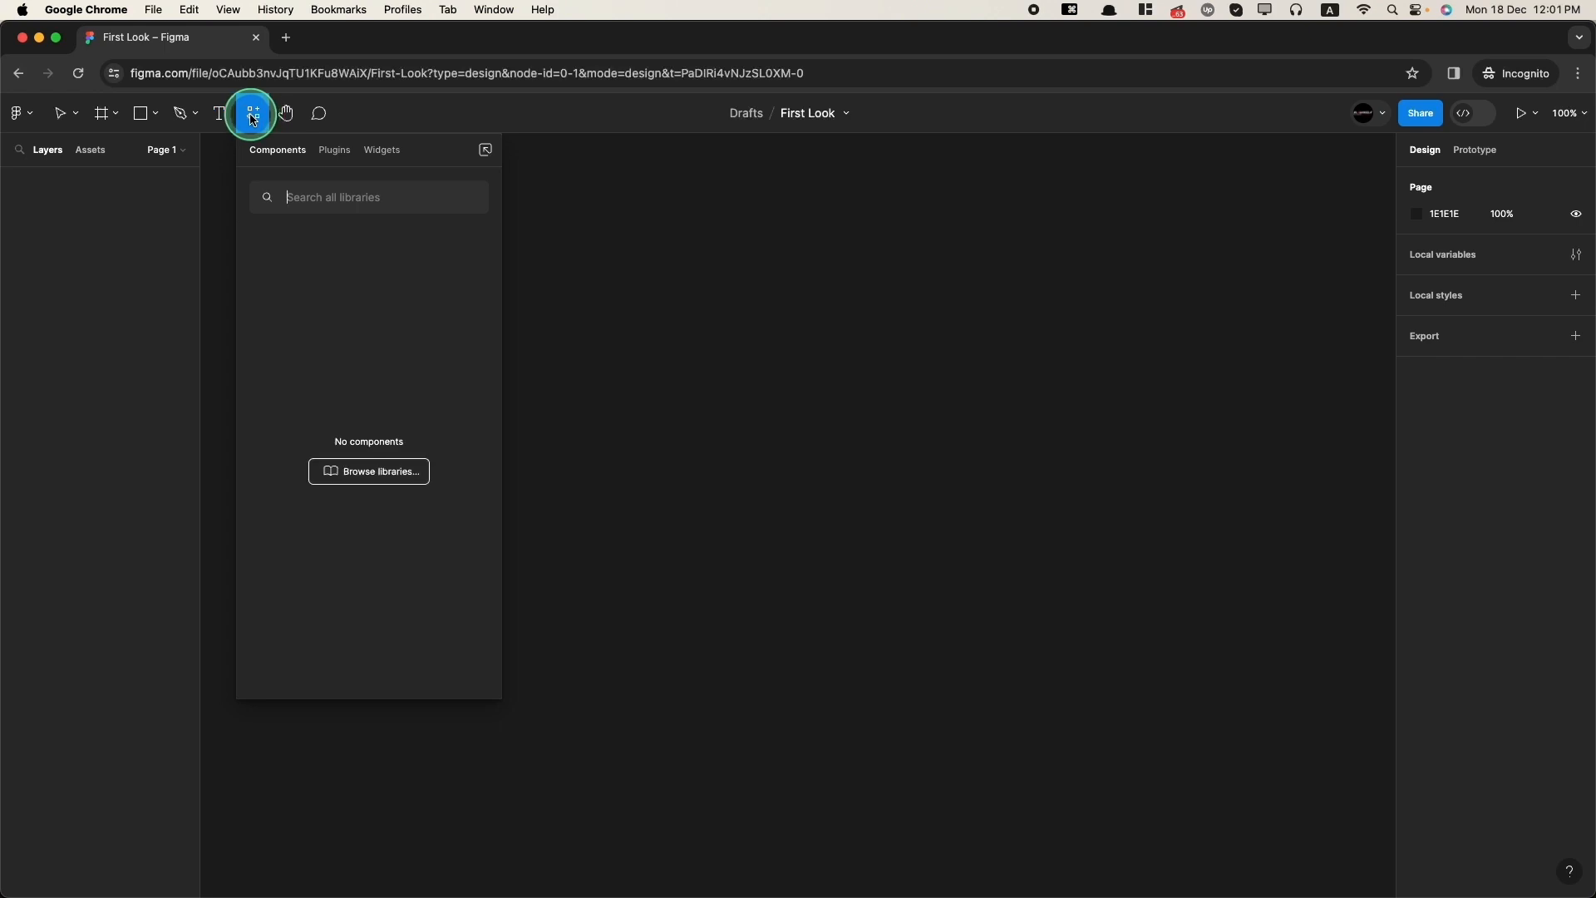
{"action": "left_click", "coordinate": [286, 114]}
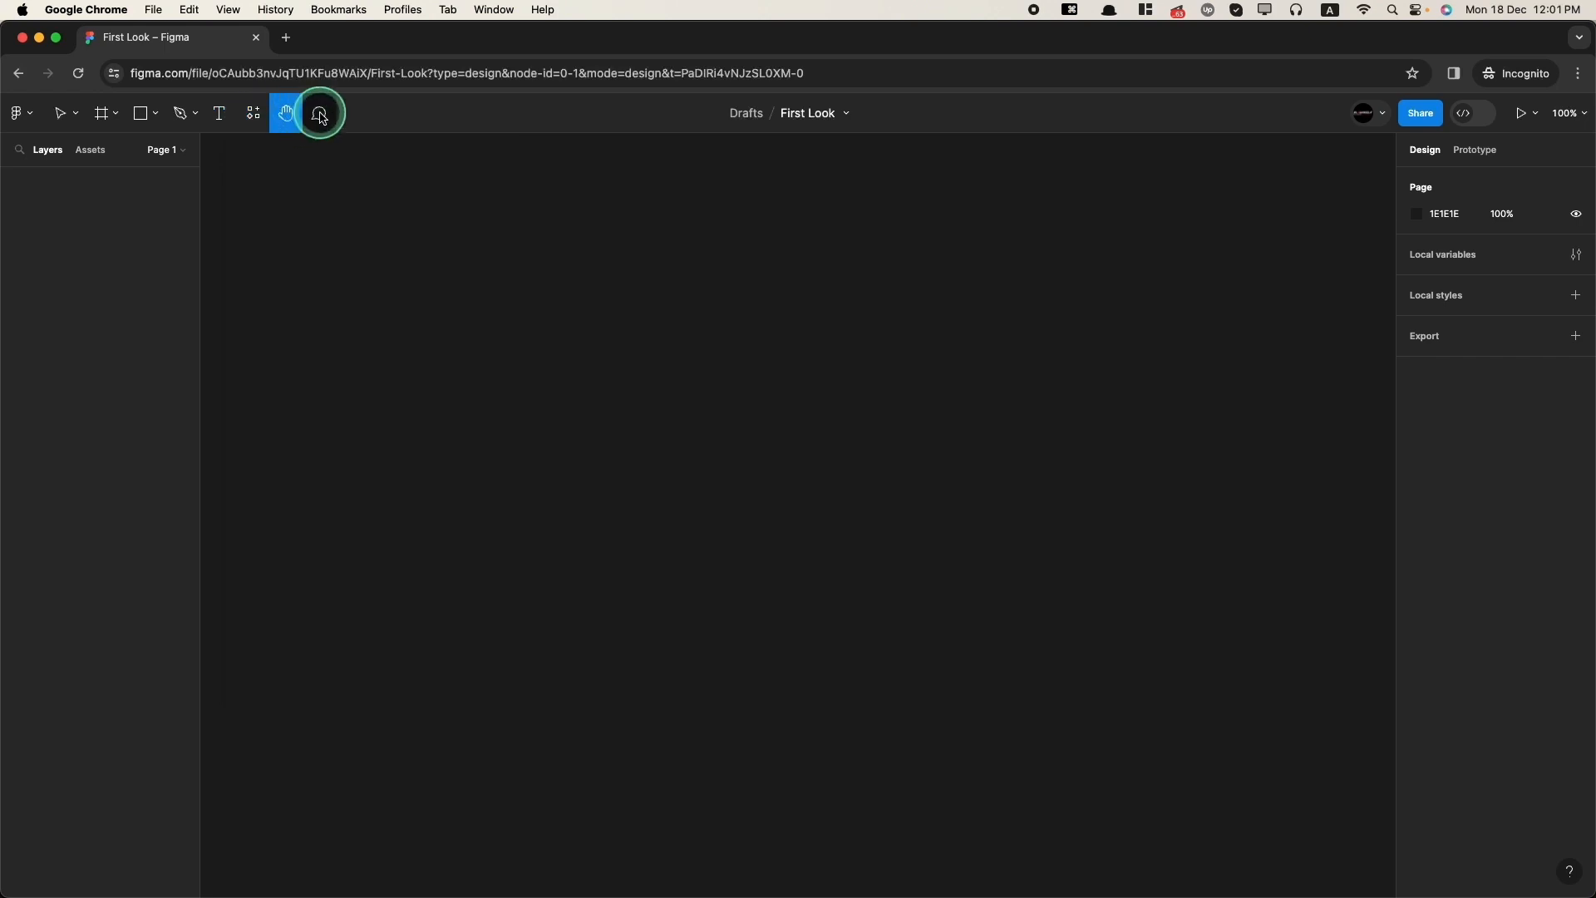
{"action": "left_click", "coordinate": [320, 113]}
{"action": "left_click", "coordinate": [626, 334]}
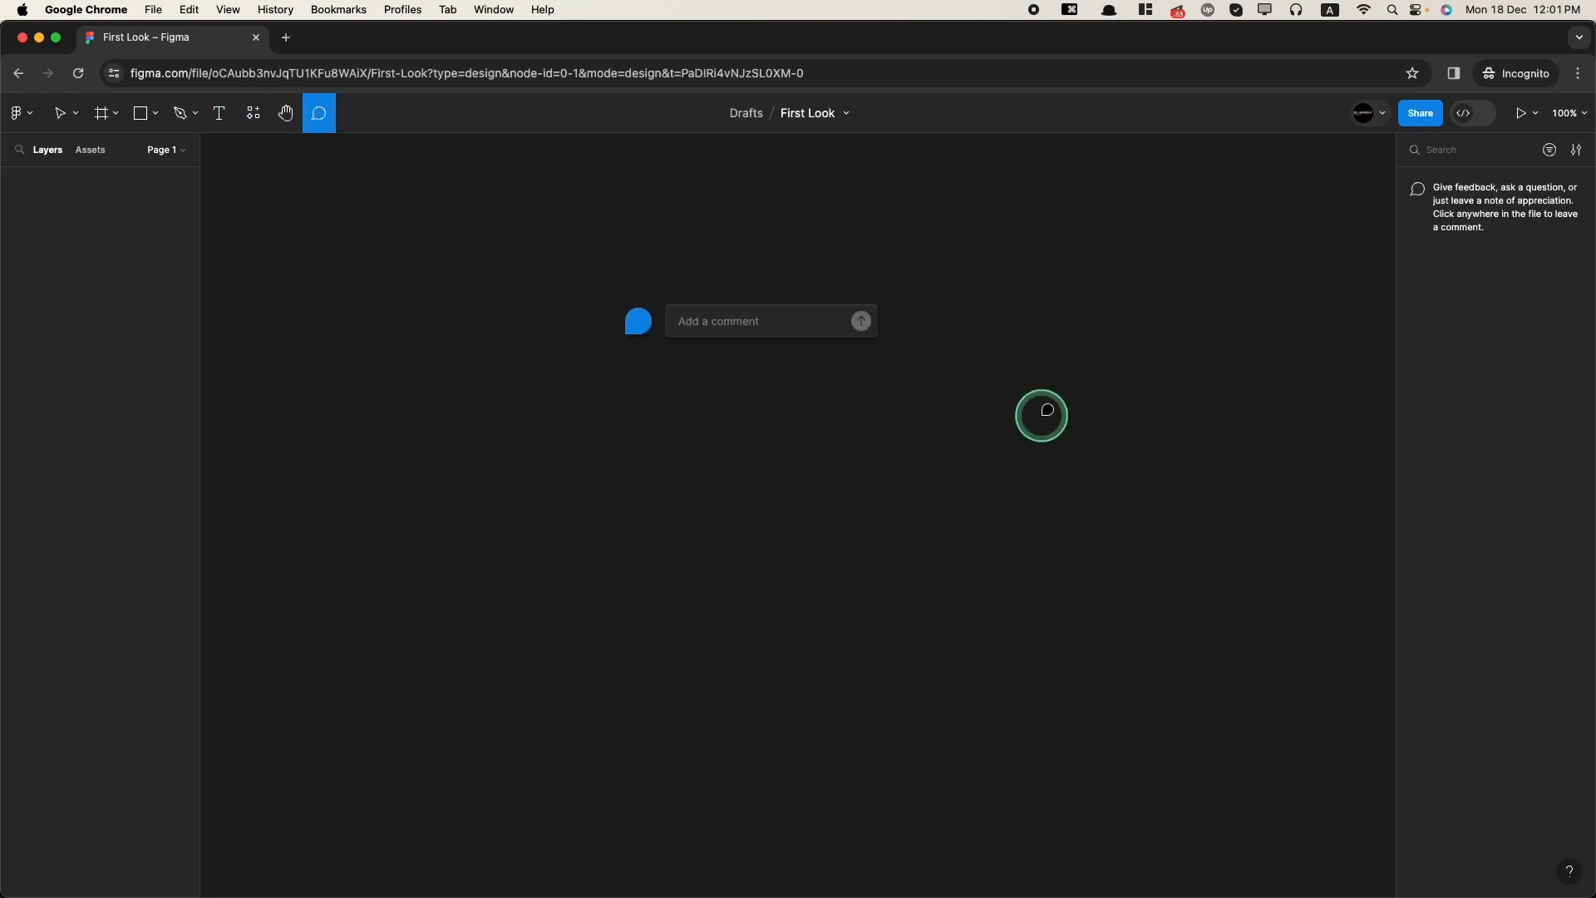
{"action": "left_click", "coordinate": [1042, 416]}
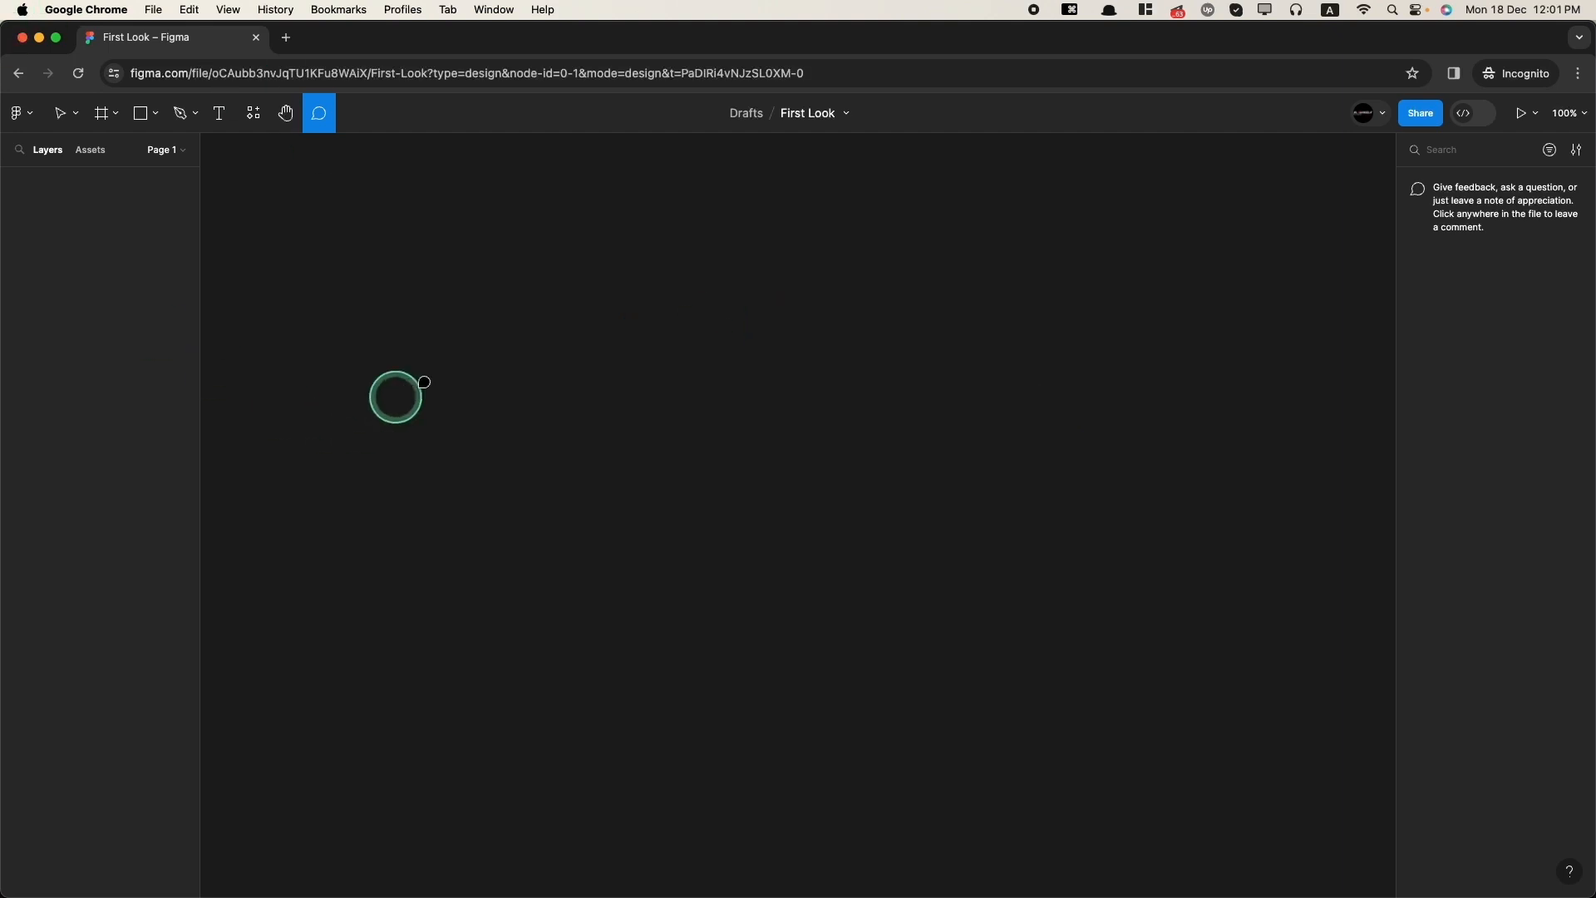
Step: Add an iPhone 13 & 14 frame to the canvas and rename it Home
{"action": "left_click", "coordinate": [102, 115]}
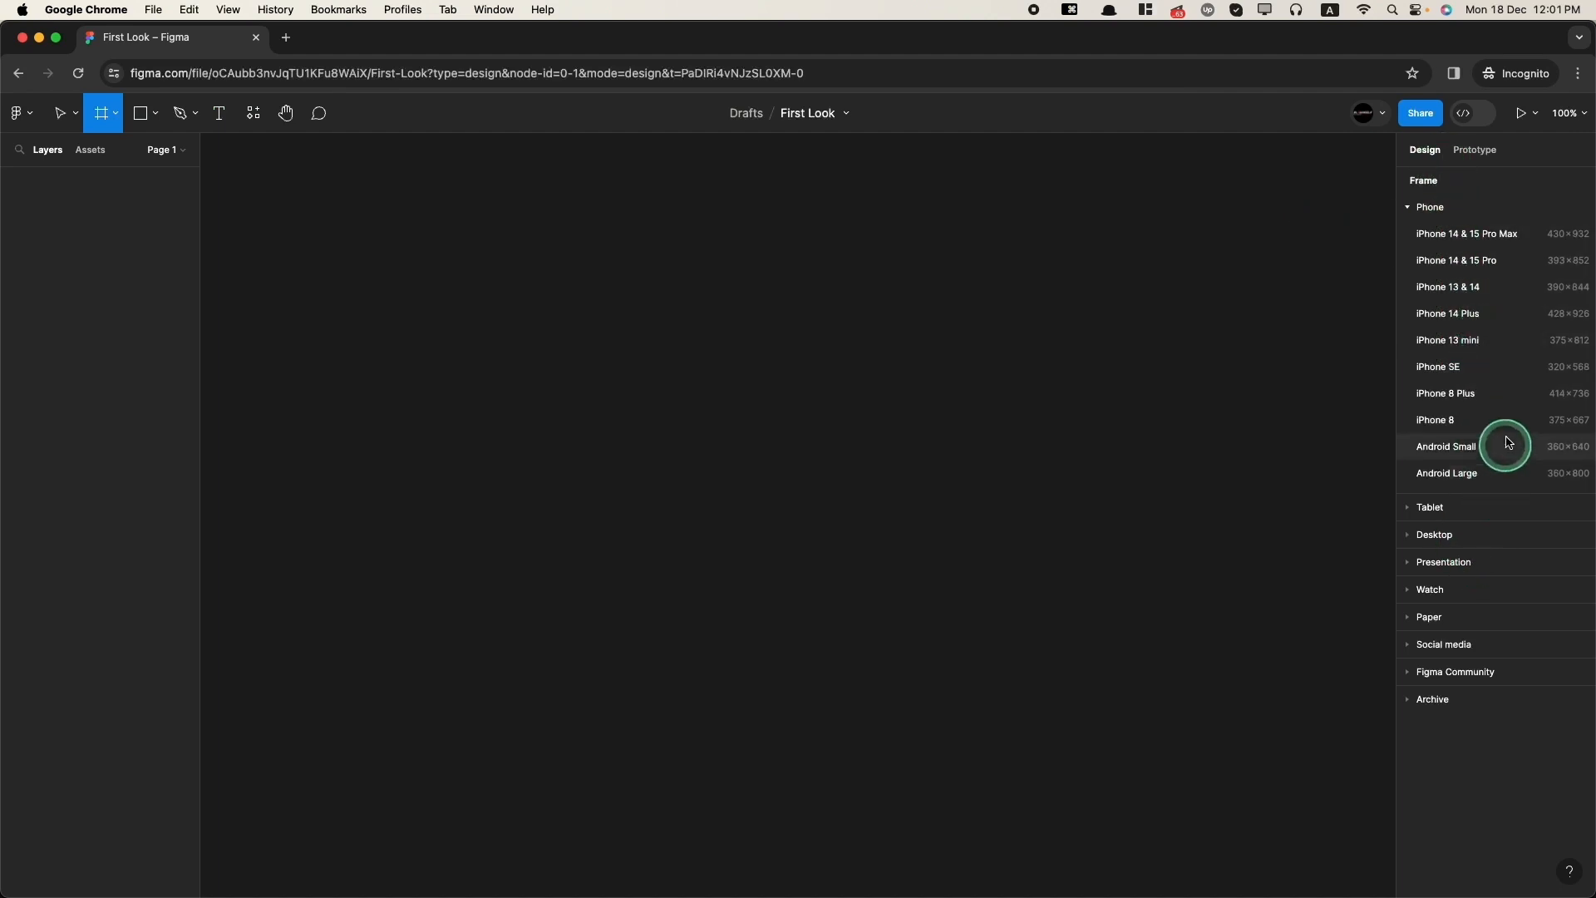
{"action": "left_click", "coordinate": [1465, 296]}
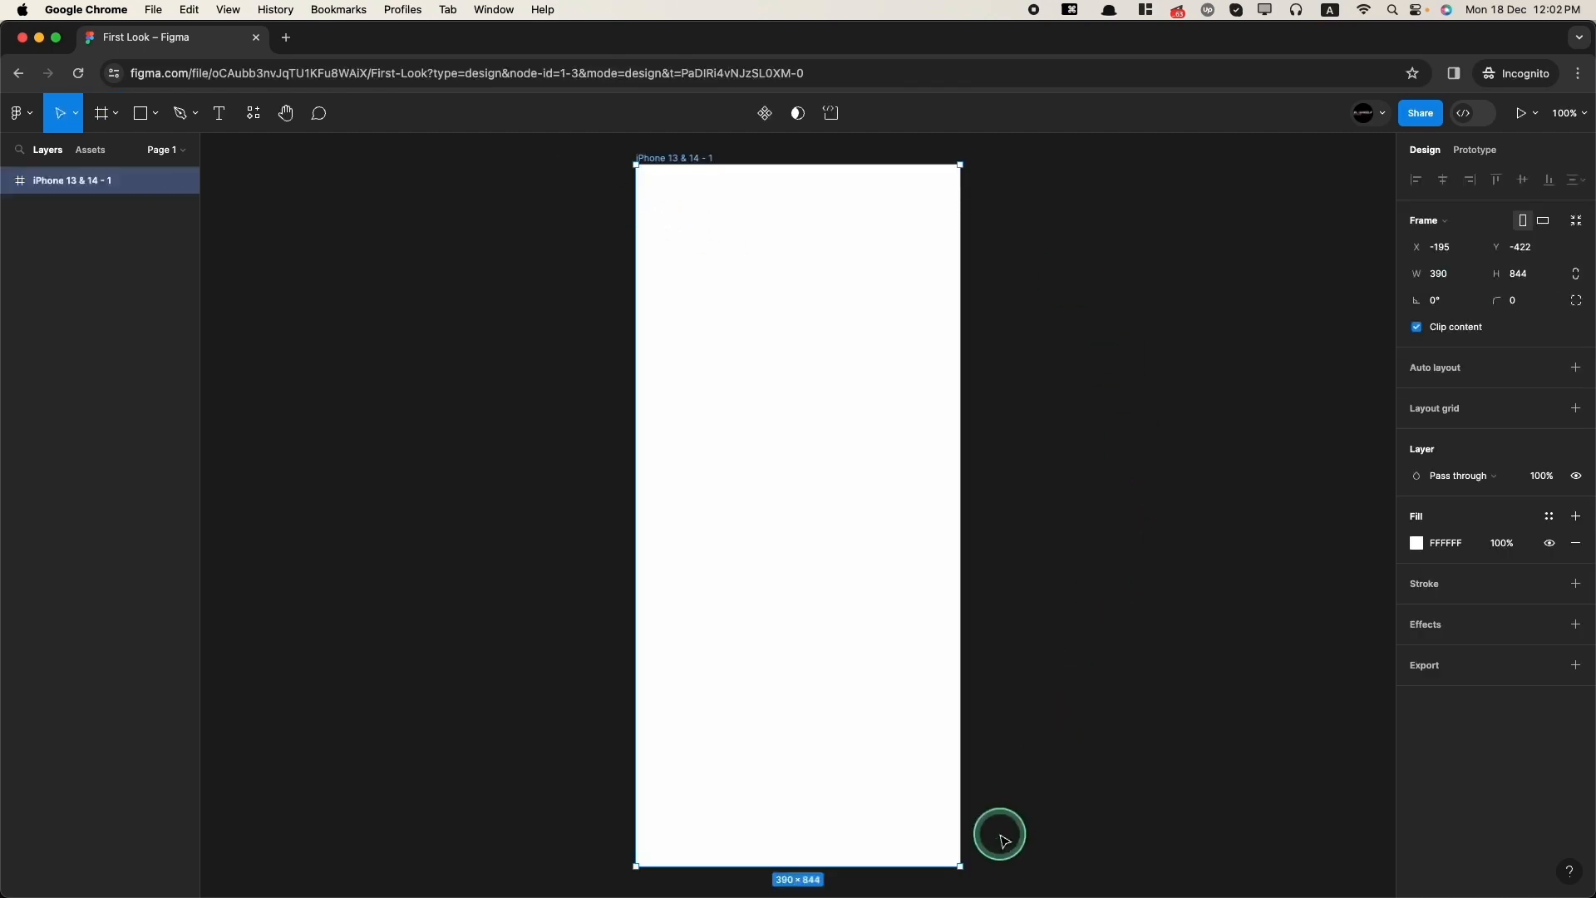
{"action": "double_click", "coordinate": [688, 157]}
{"action": "type", "text": "Home"}
{"action": "key", "text": "Return"}
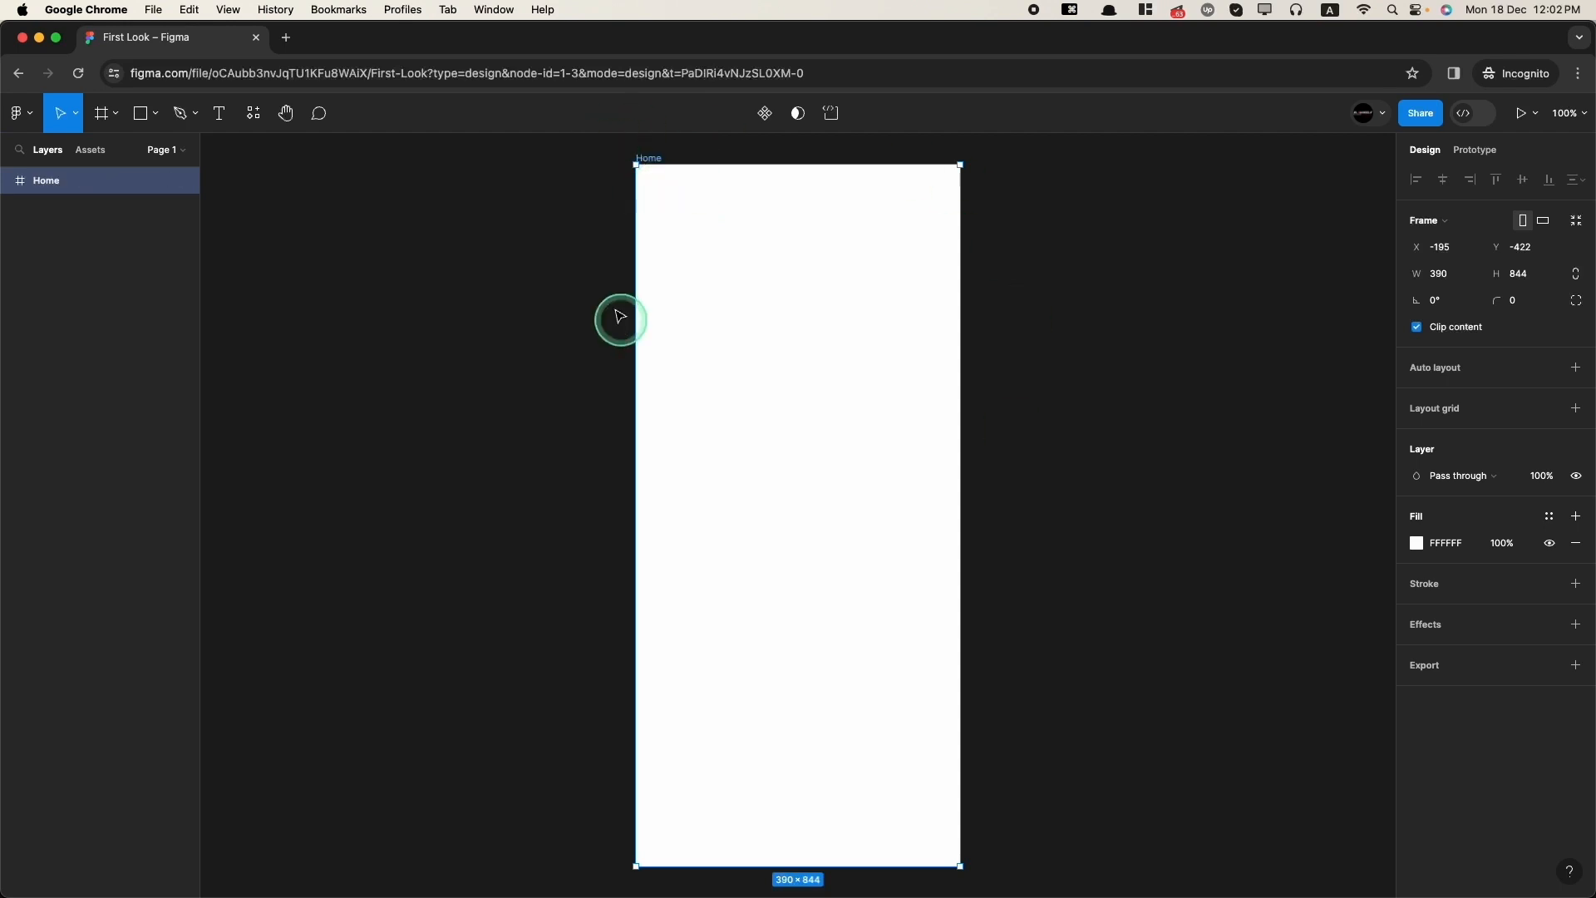
Step: Draw a rectangle about 338 × 223 near the top of the Home frame
{"action": "left_click", "coordinate": [151, 114]}
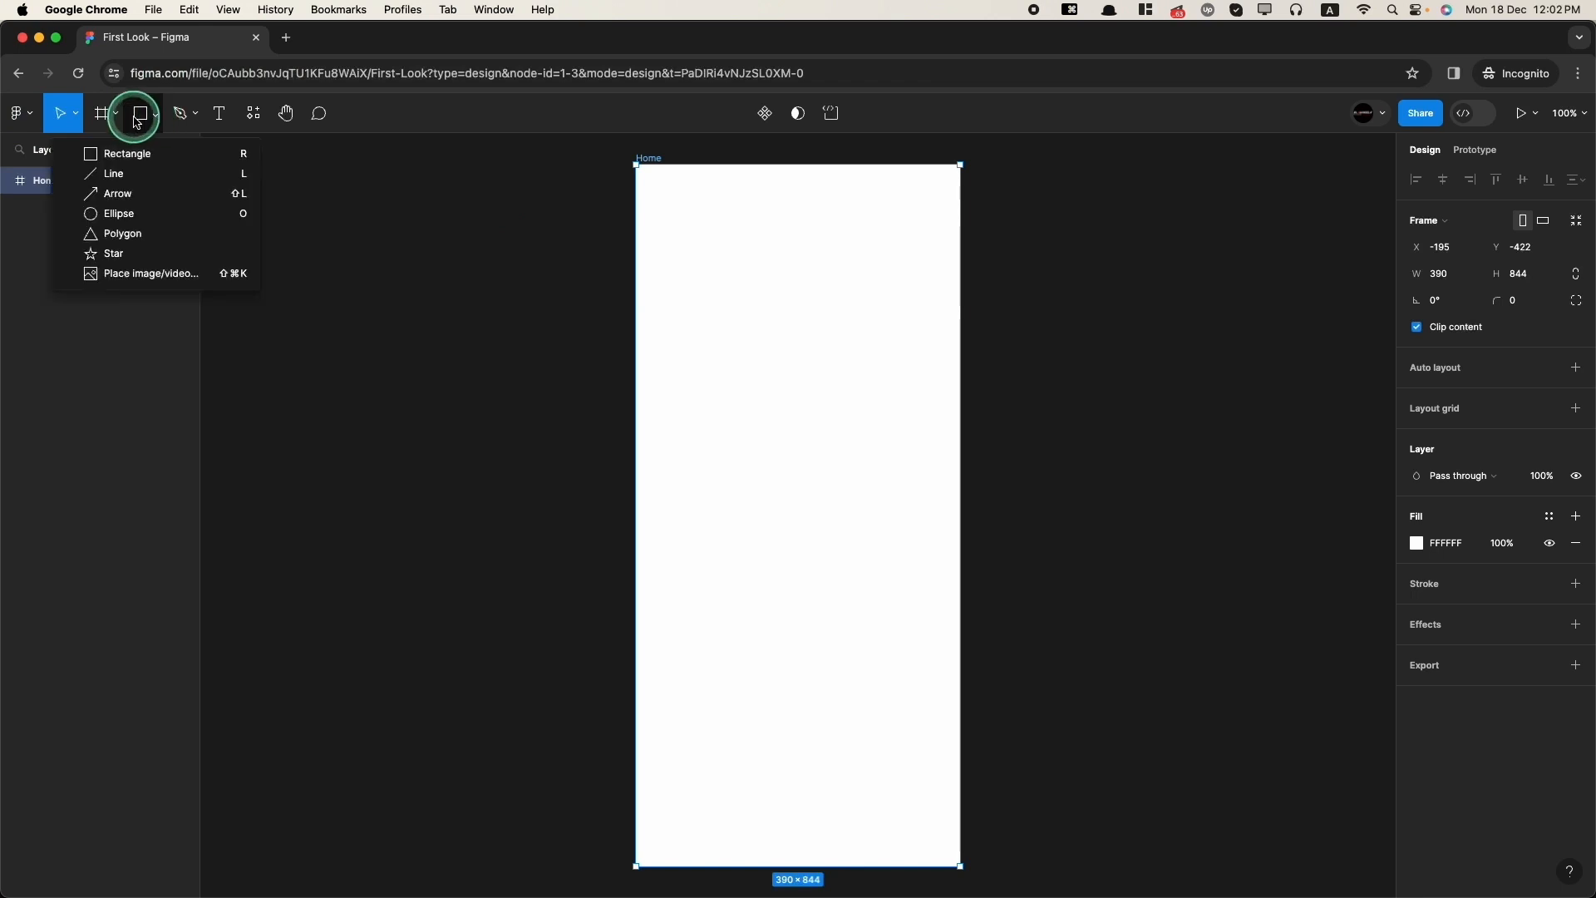
{"action": "left_click", "coordinate": [141, 115]}
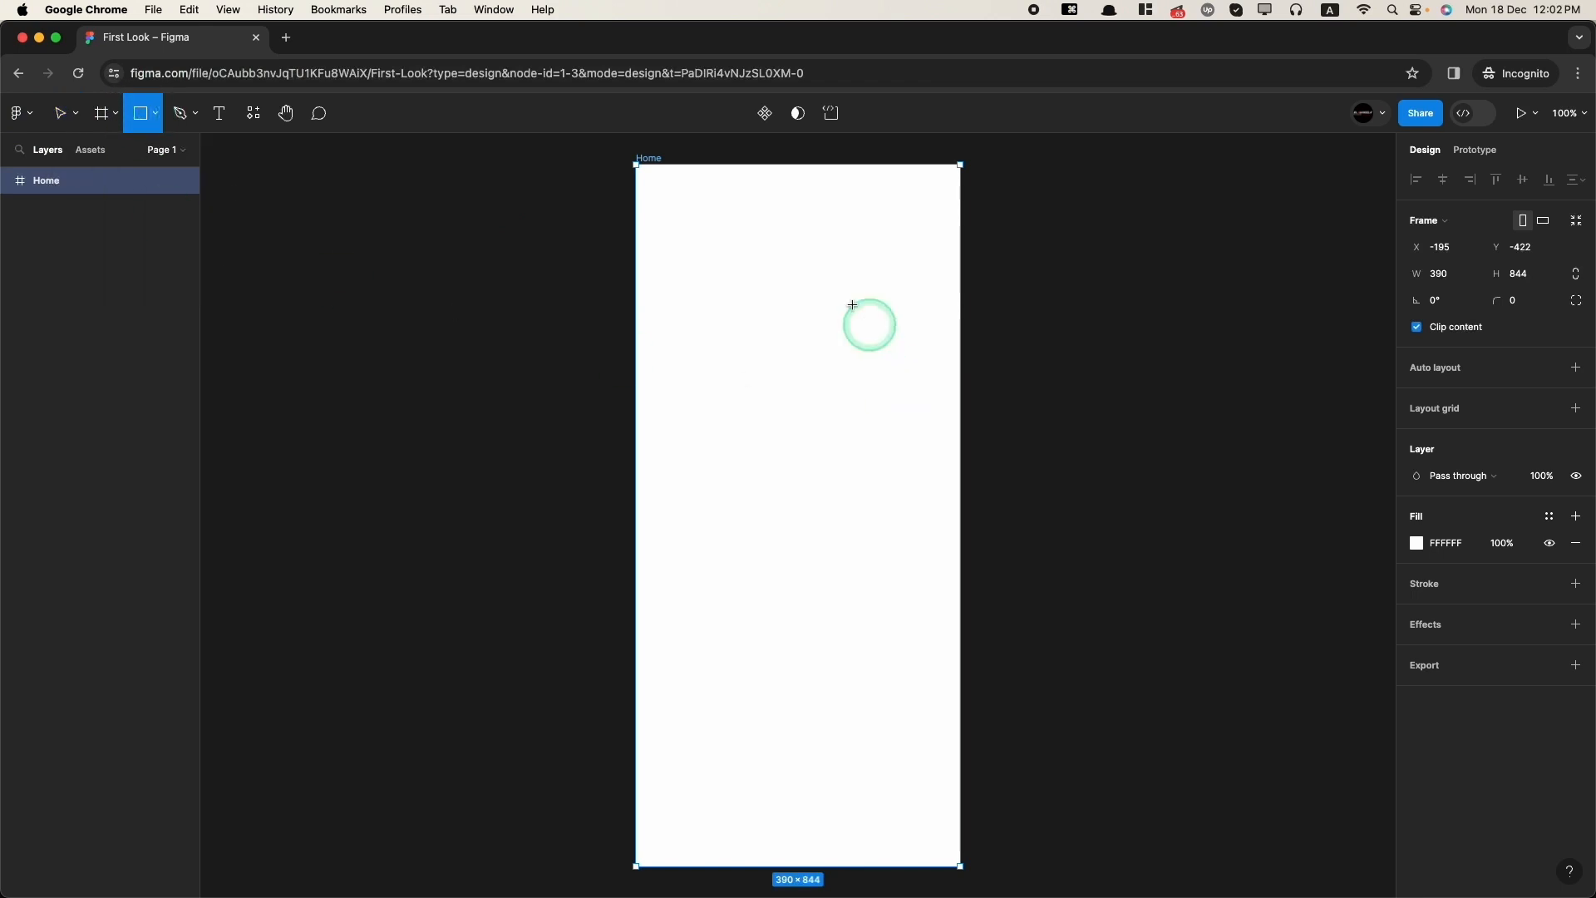
{"action": "left_click_drag", "start_coordinate": [663, 240], "coordinate": [944, 424]}
{"action": "left_click", "coordinate": [763, 323]}
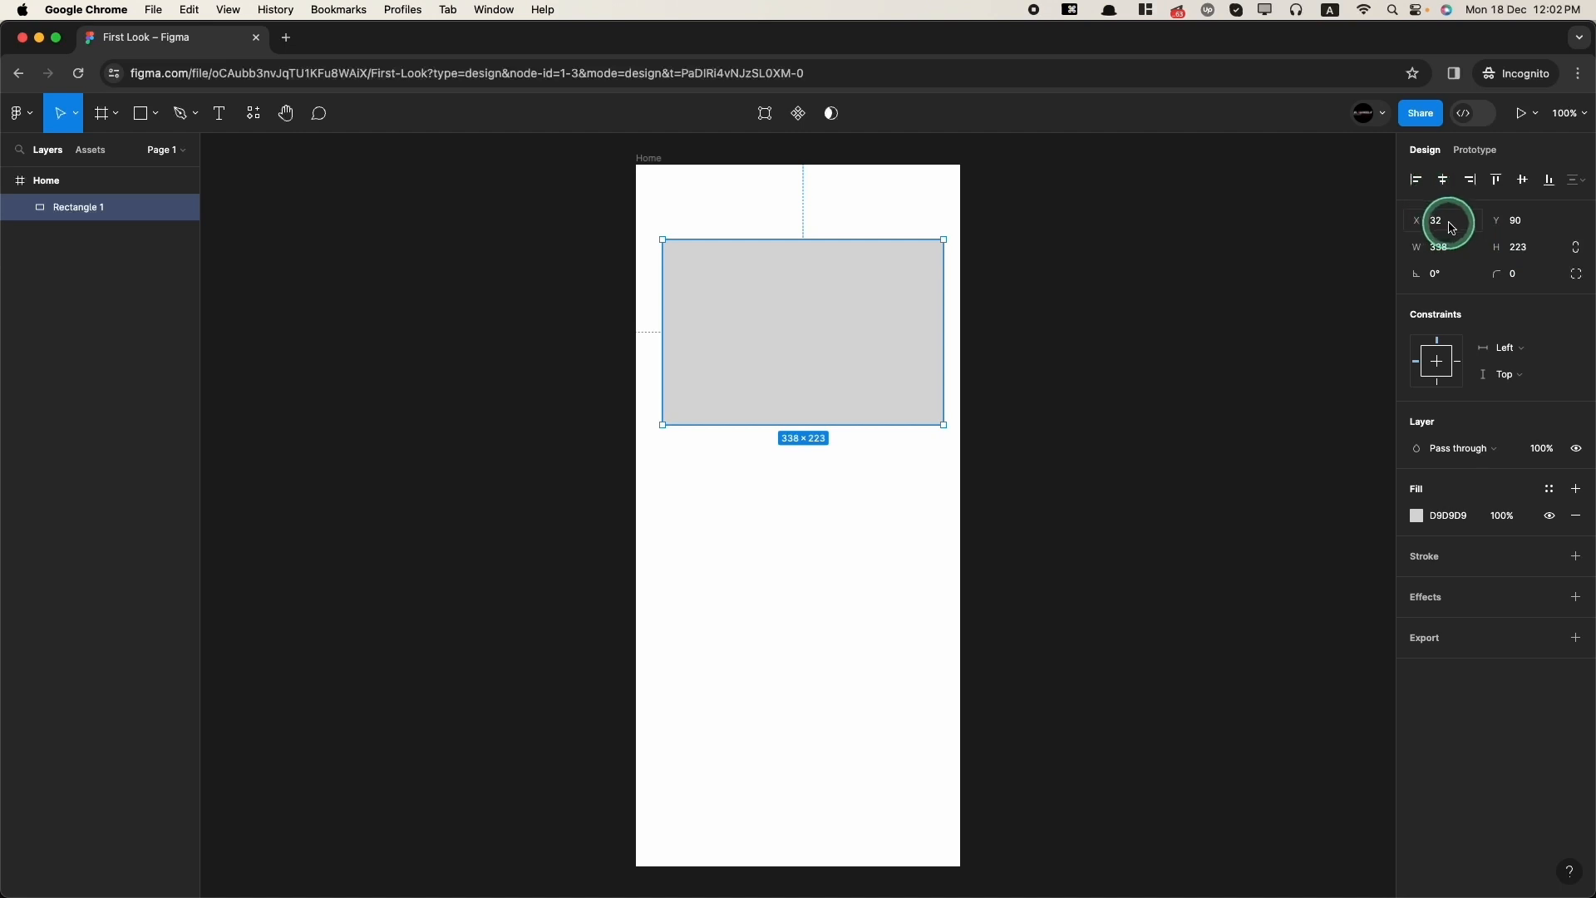
Step: Resize the rectangle to 300 × 300 and move it to sit centred near the top of the frame
{"action": "left_click", "coordinate": [1450, 258]}
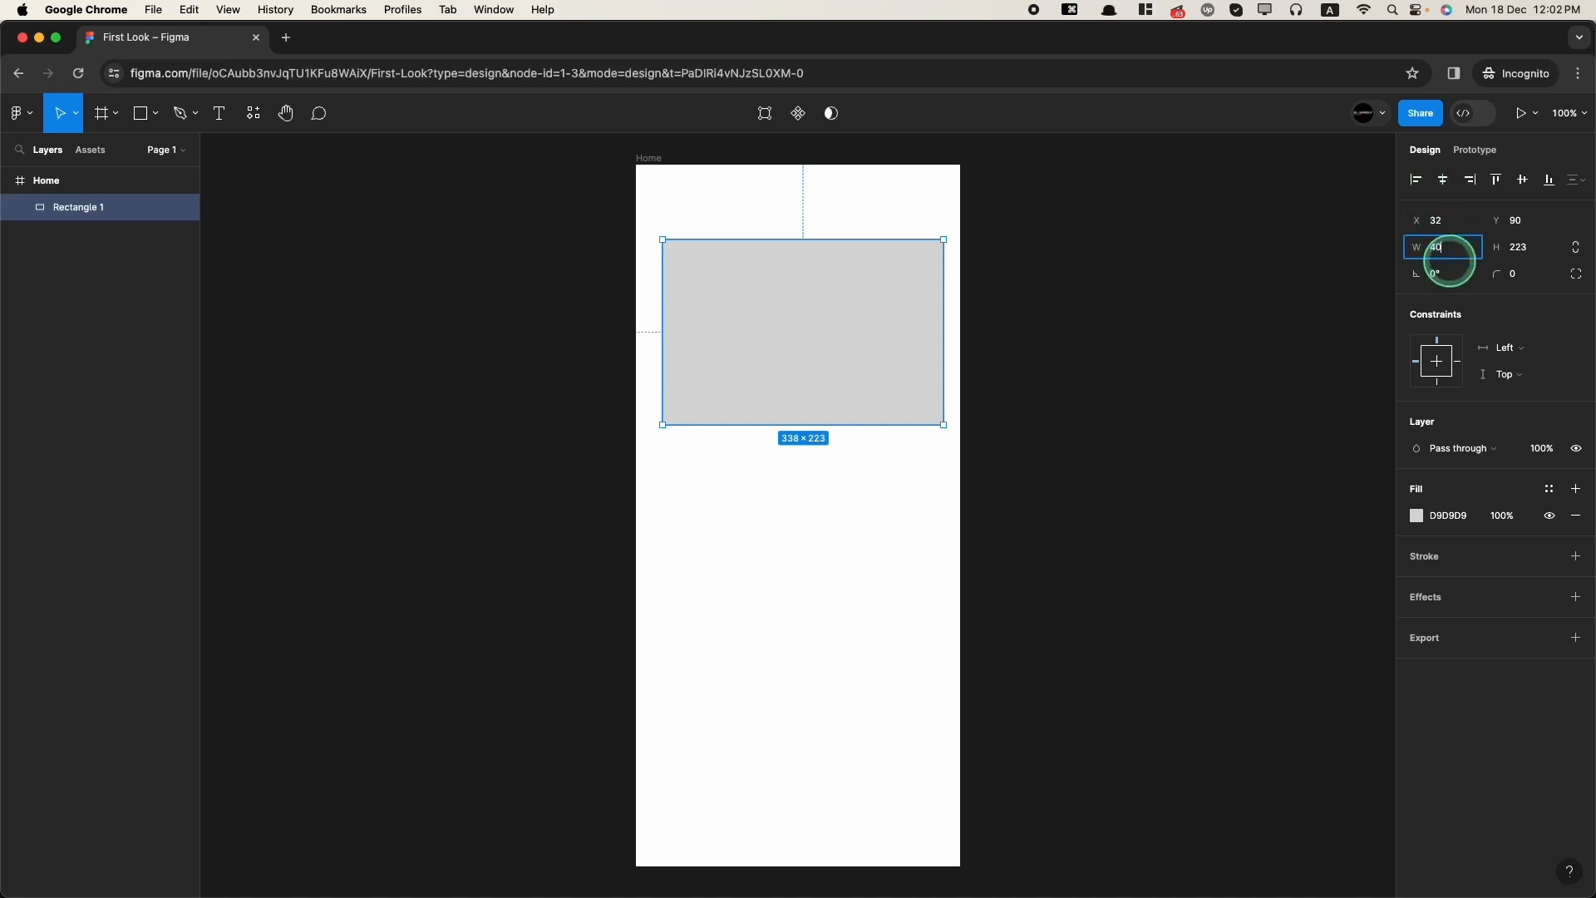
{"action": "key", "text": "Tab"}
{"action": "type", "text": "300"}
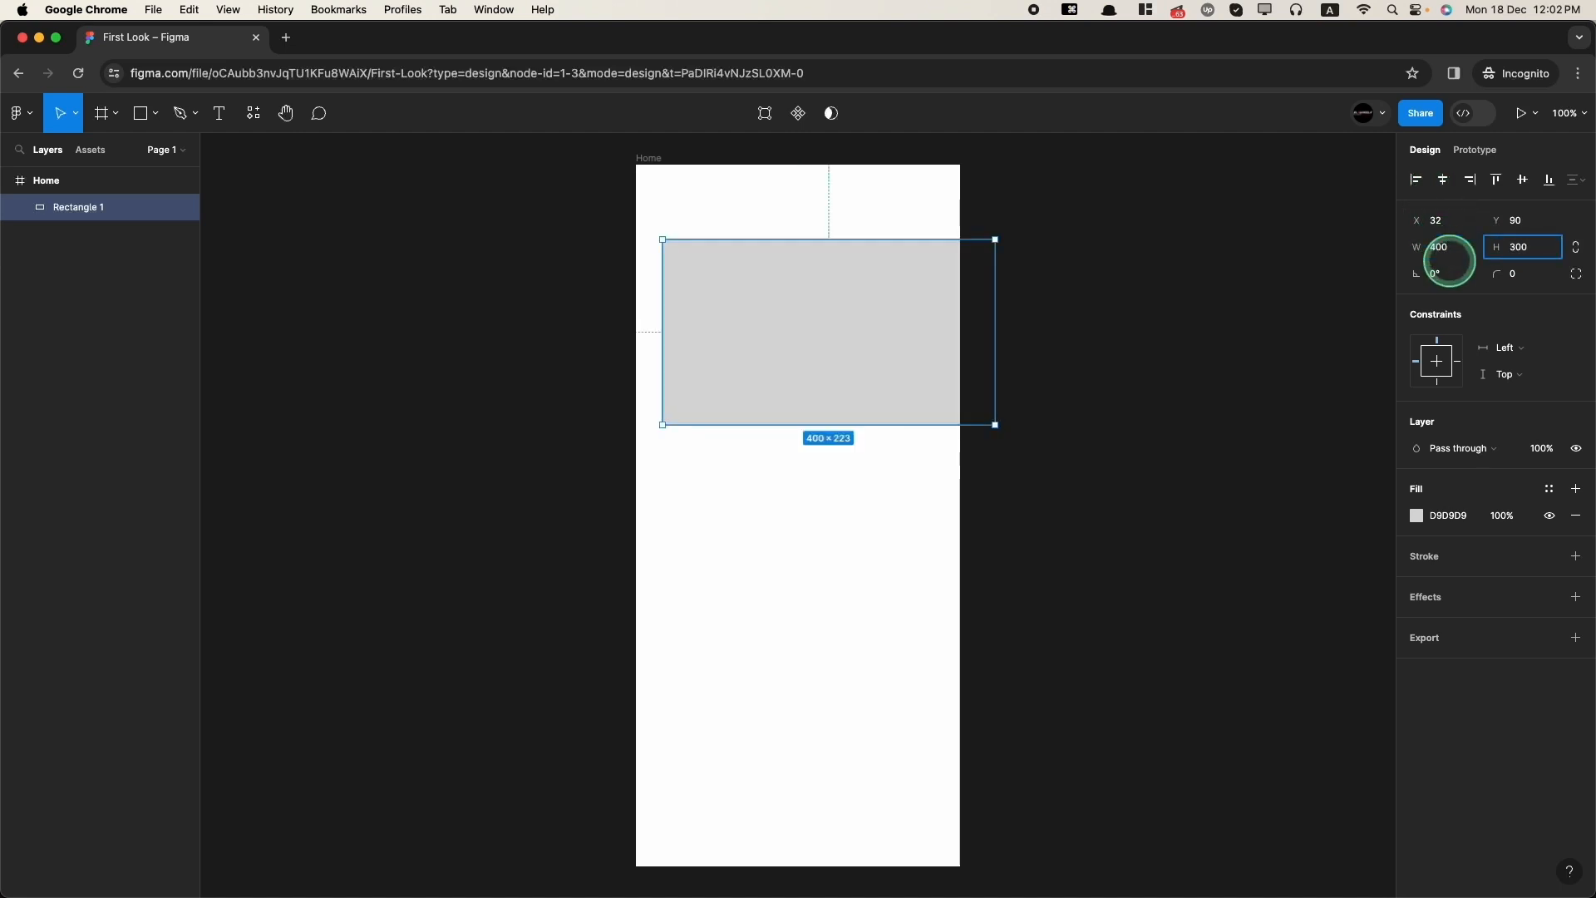
{"action": "key", "text": "Return"}
{"action": "left_click_drag", "start_coordinate": [795, 378], "coordinate": [764, 378]}
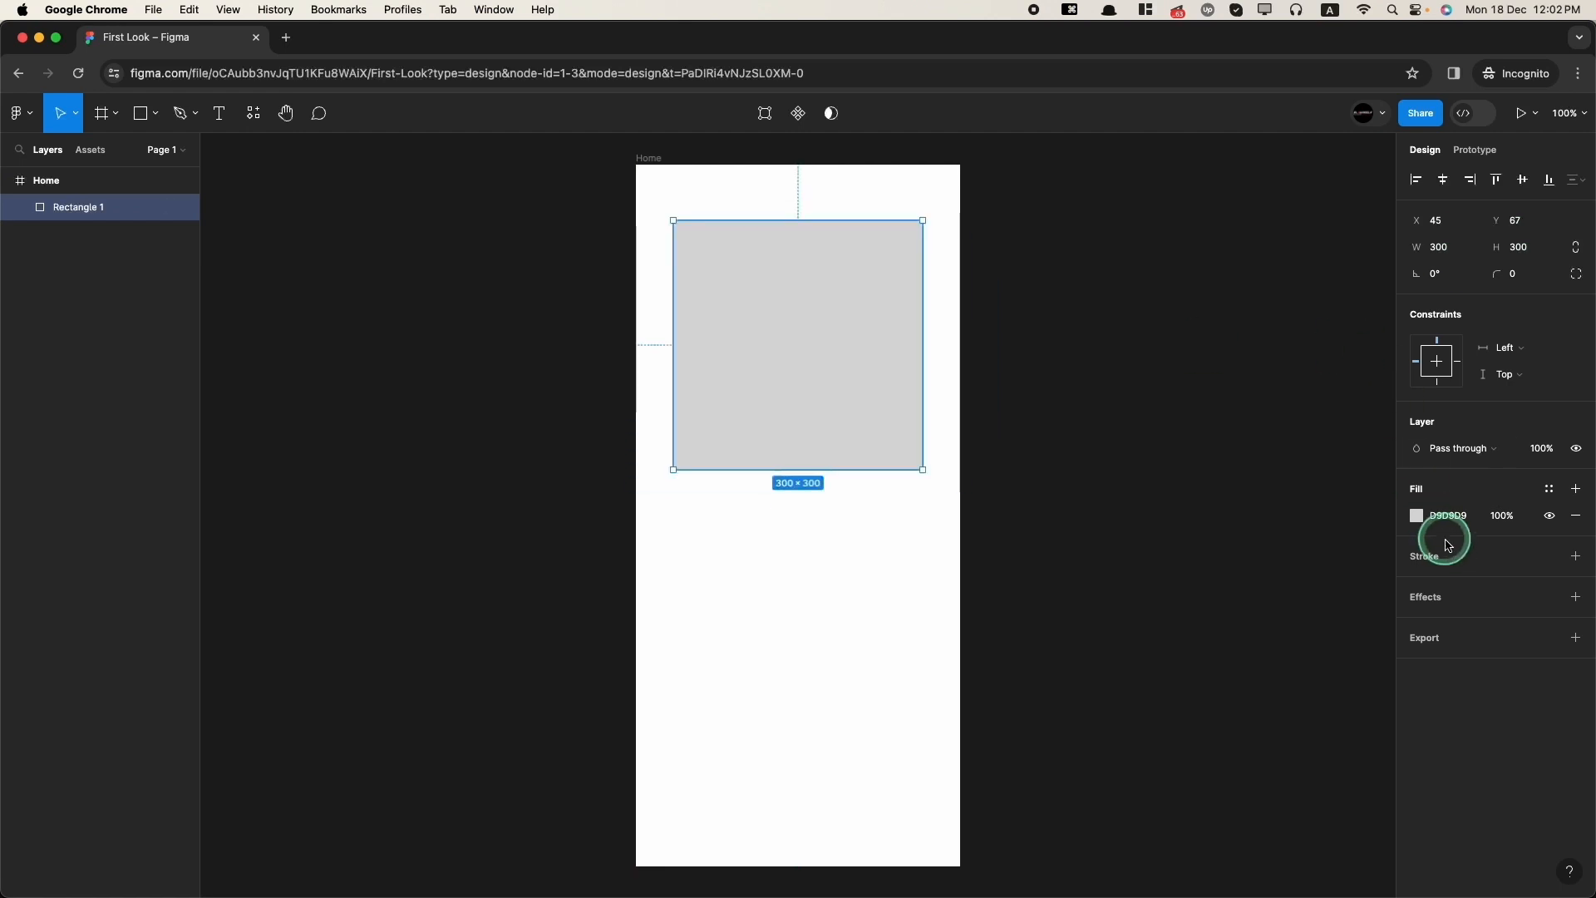
Step: Change the rectangle's fill colour to red BC0000
{"action": "left_click", "coordinate": [1418, 519]}
{"action": "mouse_move", "coordinate": [1361, 509]}
{"action": "left_mouse_down"}
{"action": "mouse_move", "coordinate": [1407, 509]}
{"action": "mouse_move", "coordinate": [1432, 531]}
{"action": "left_mouse_up"}
{"action": "left_click", "coordinate": [1472, 545]}
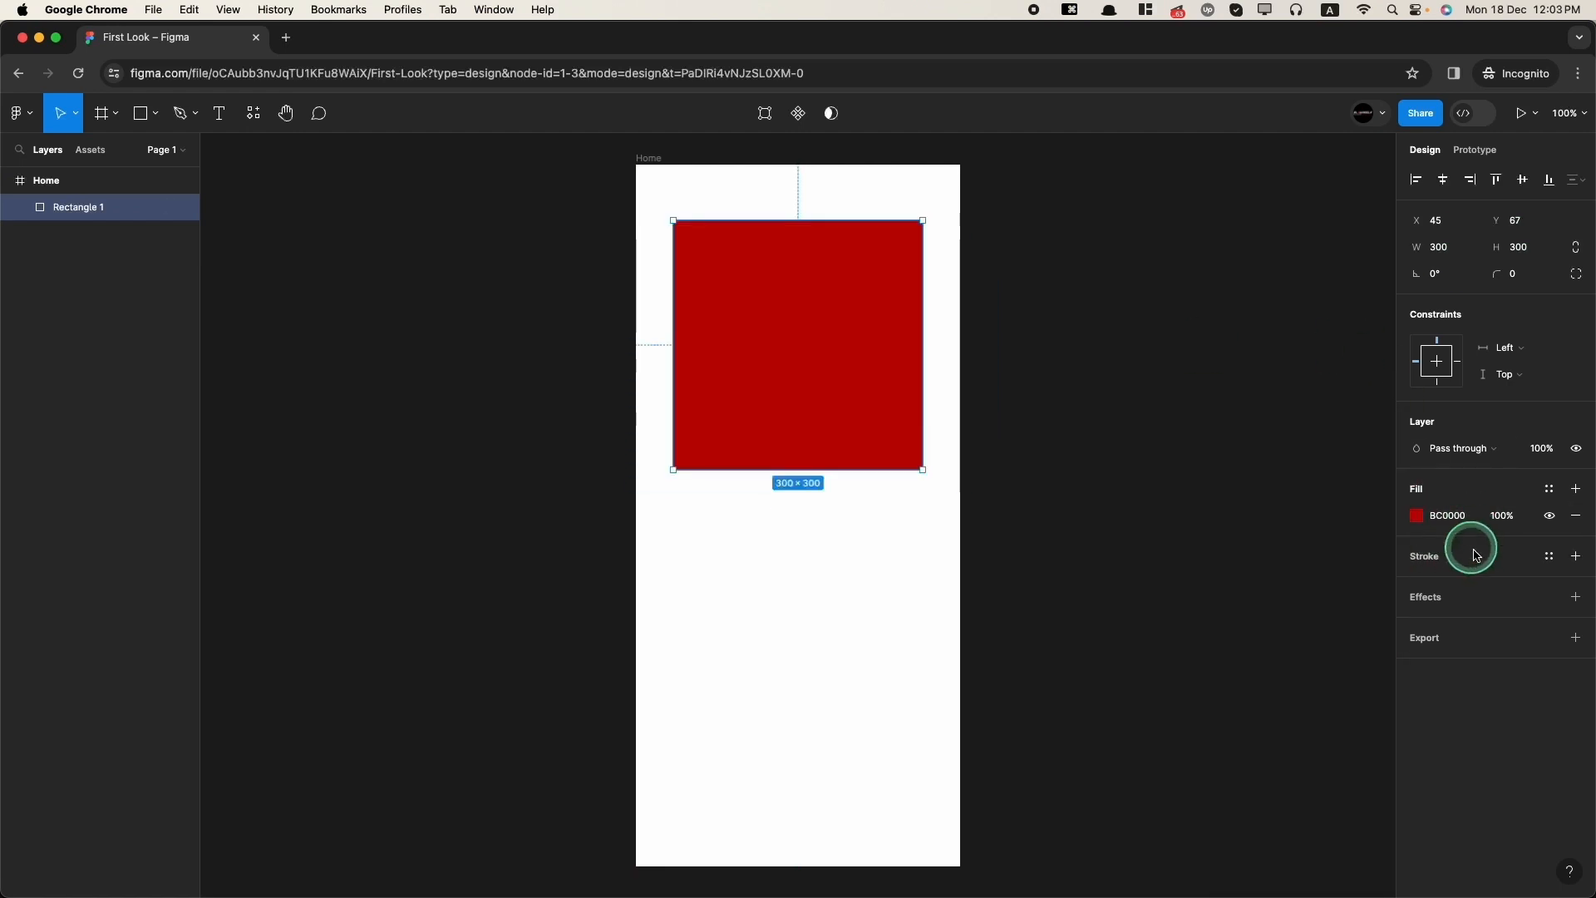
Step: Add a black 000000 inside stroke of 10 to the rectangle and remove its drop shadow effect
{"action": "left_click", "coordinate": [1577, 558]}
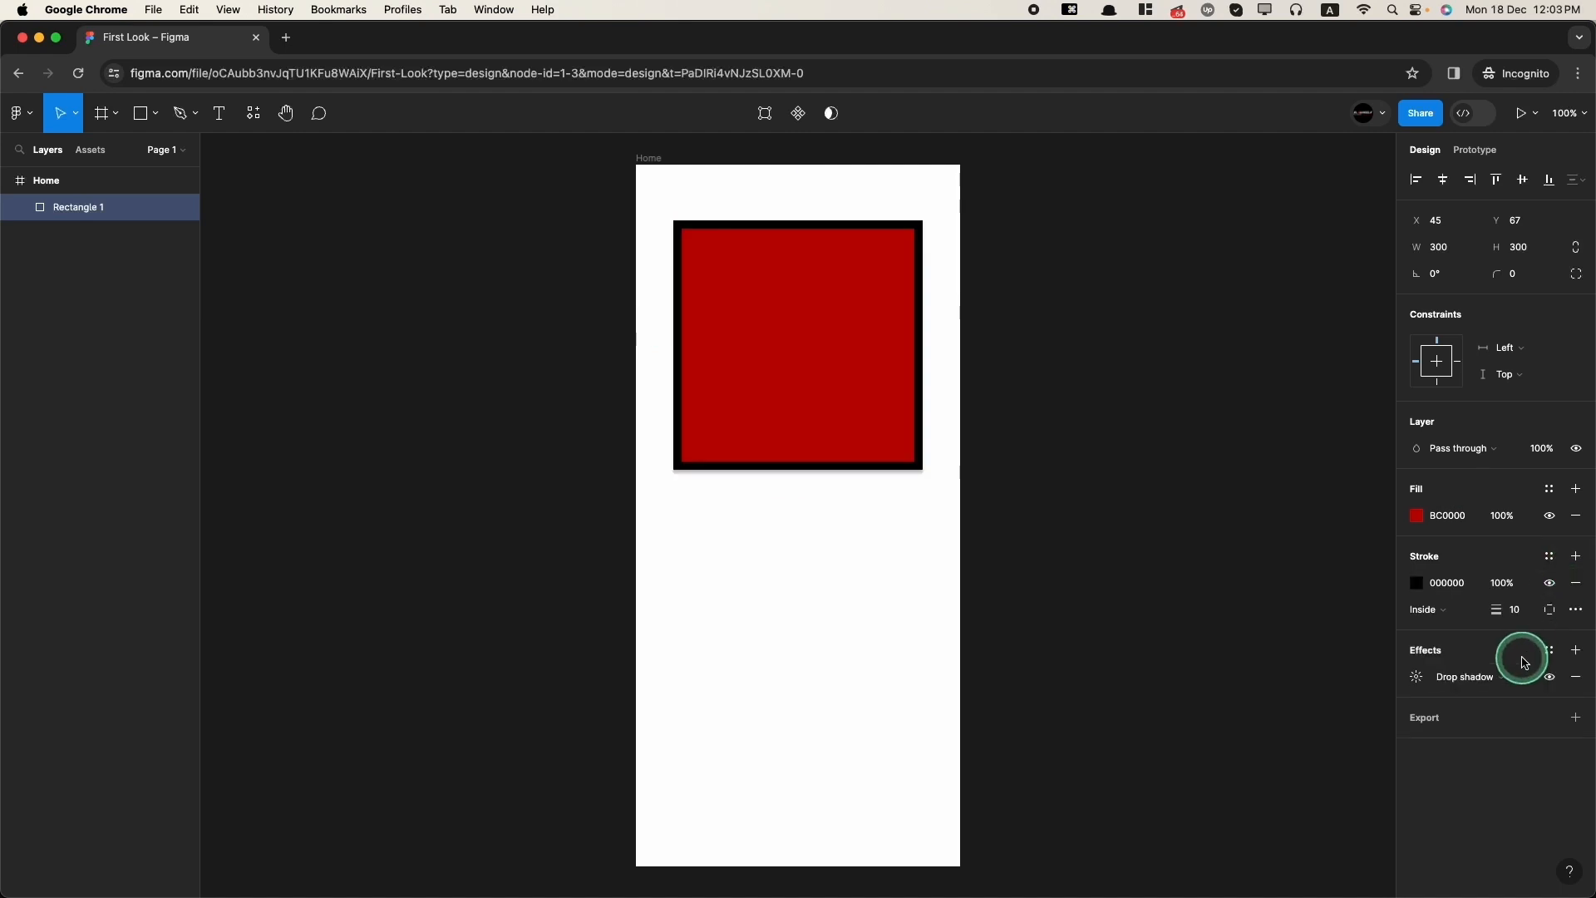
{"action": "left_click", "coordinate": [1576, 676]}
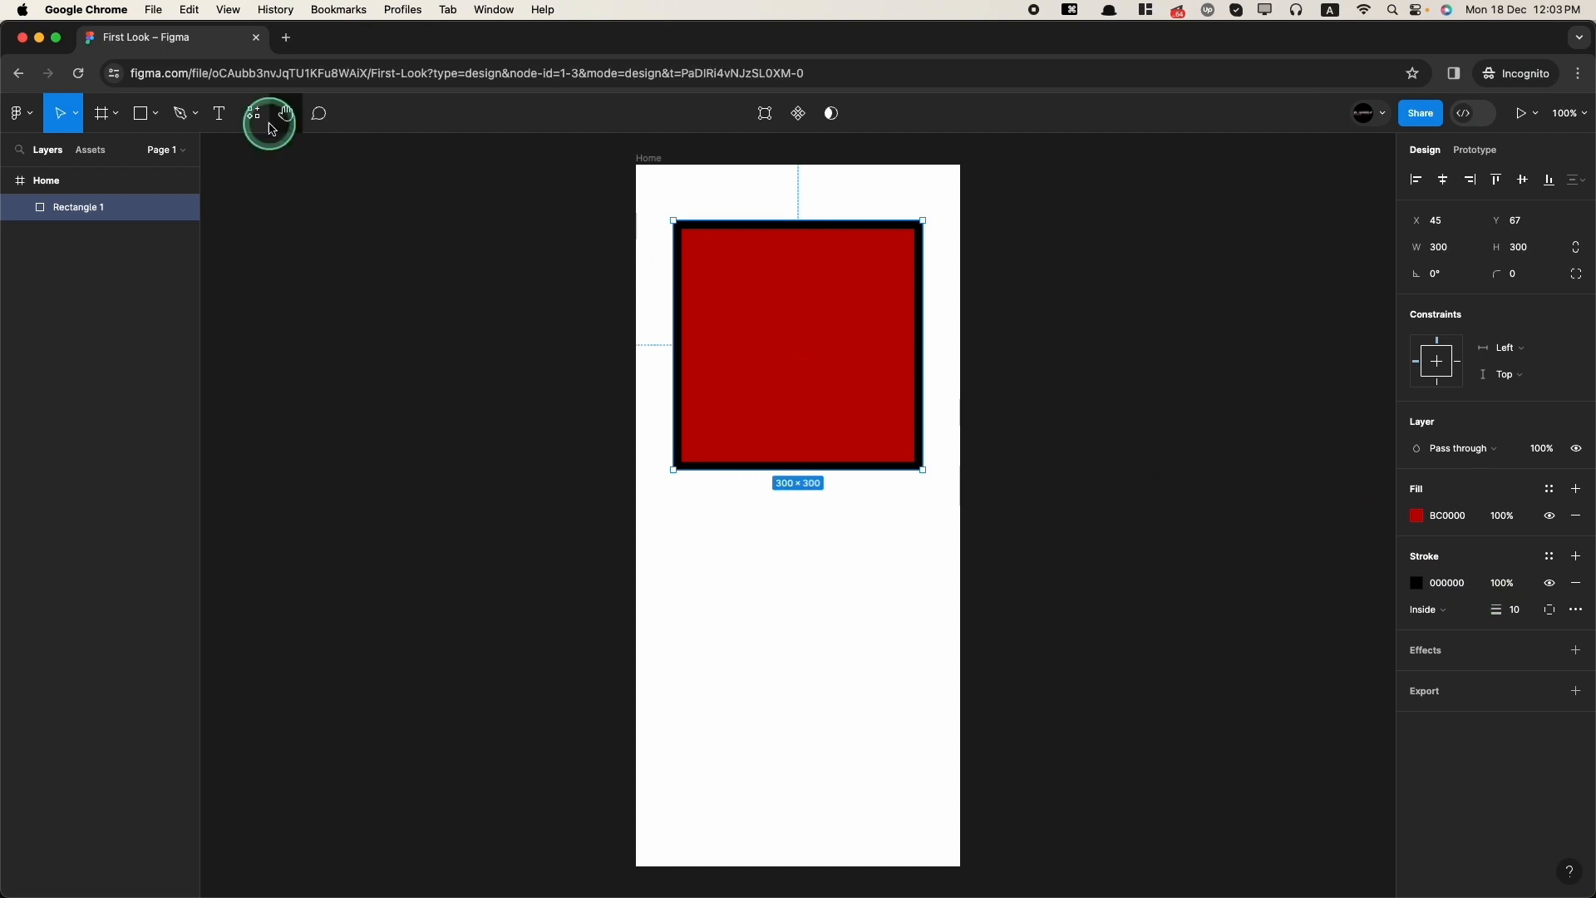
Step: Add the text Hello World! below the rectangle and centre it horizontally in the frame
{"action": "left_click", "coordinate": [220, 121]}
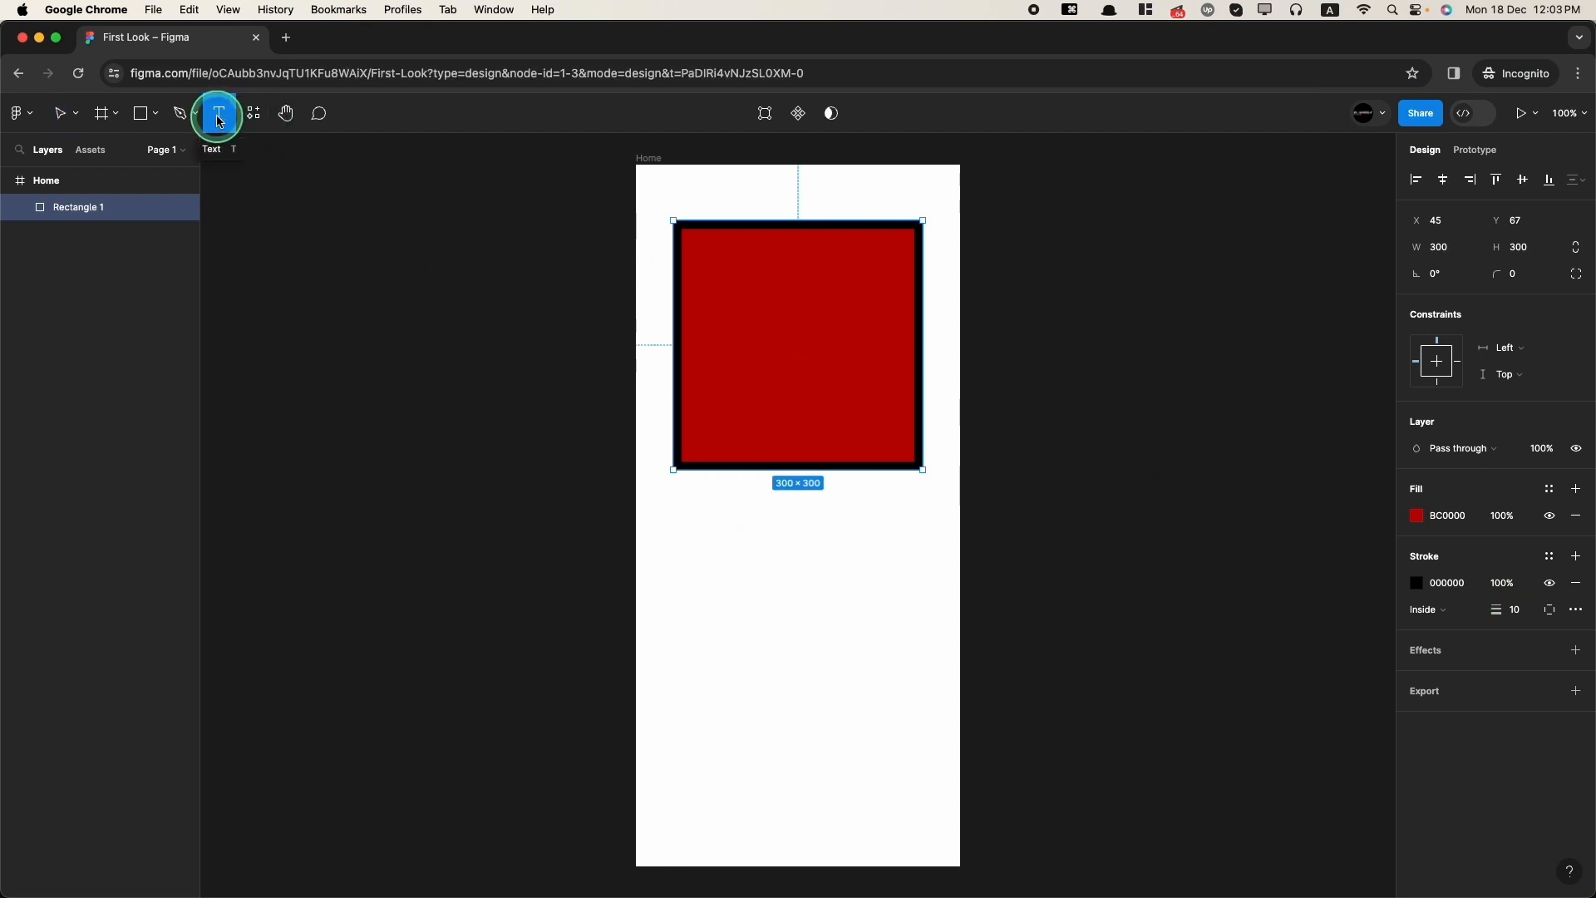
{"action": "left_click", "coordinate": [737, 579]}
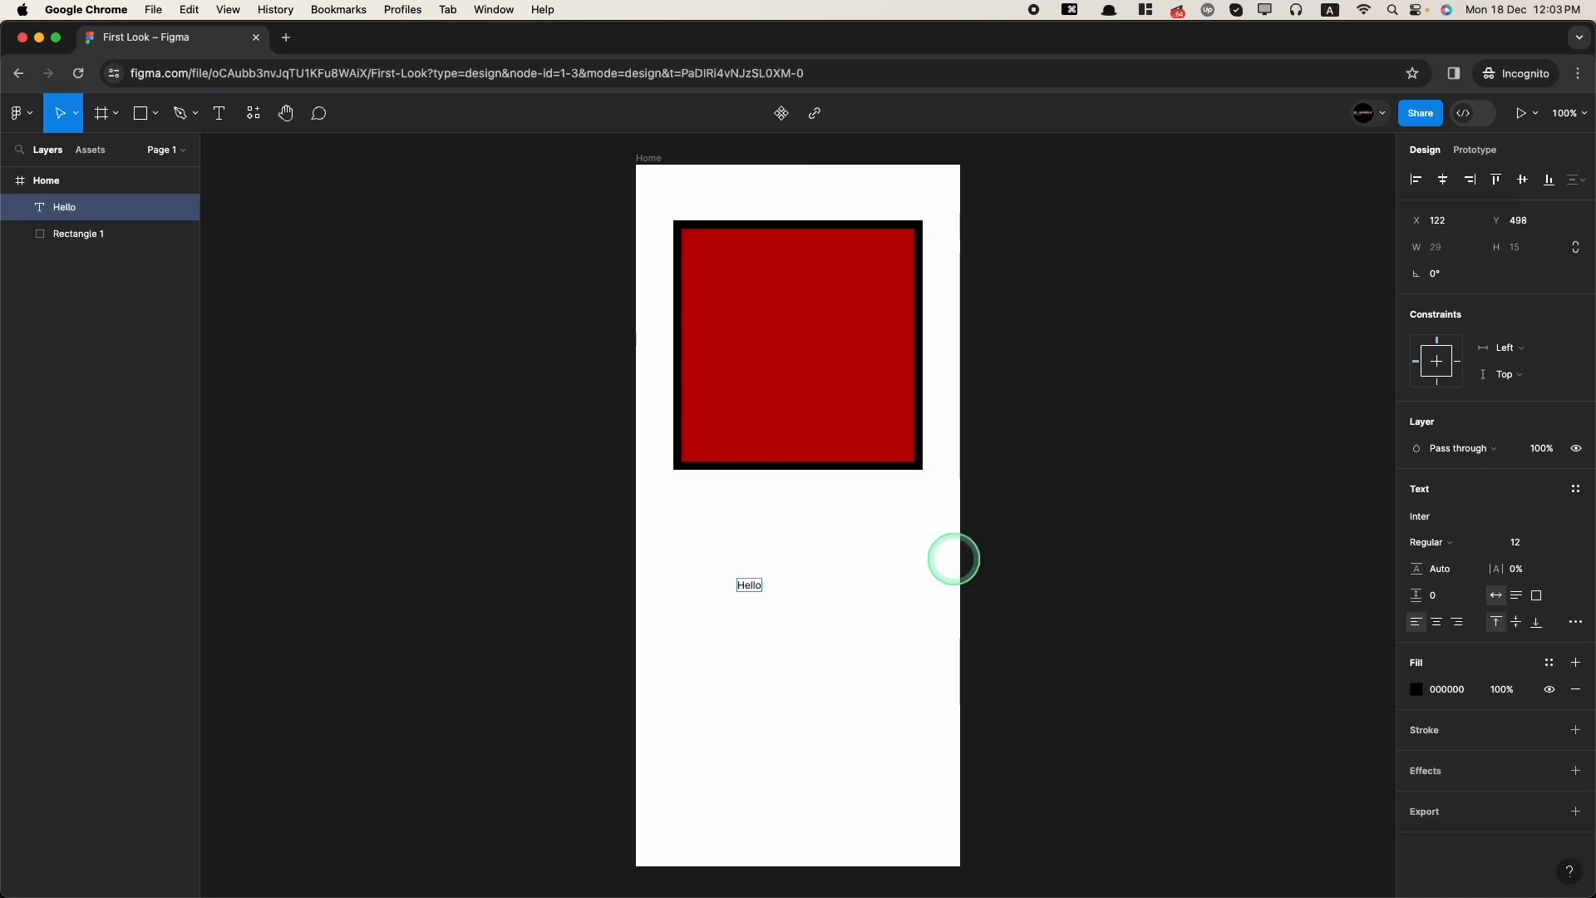
{"action": "type", "text": "Hello World!"}
{"action": "key", "text": "Escape"}
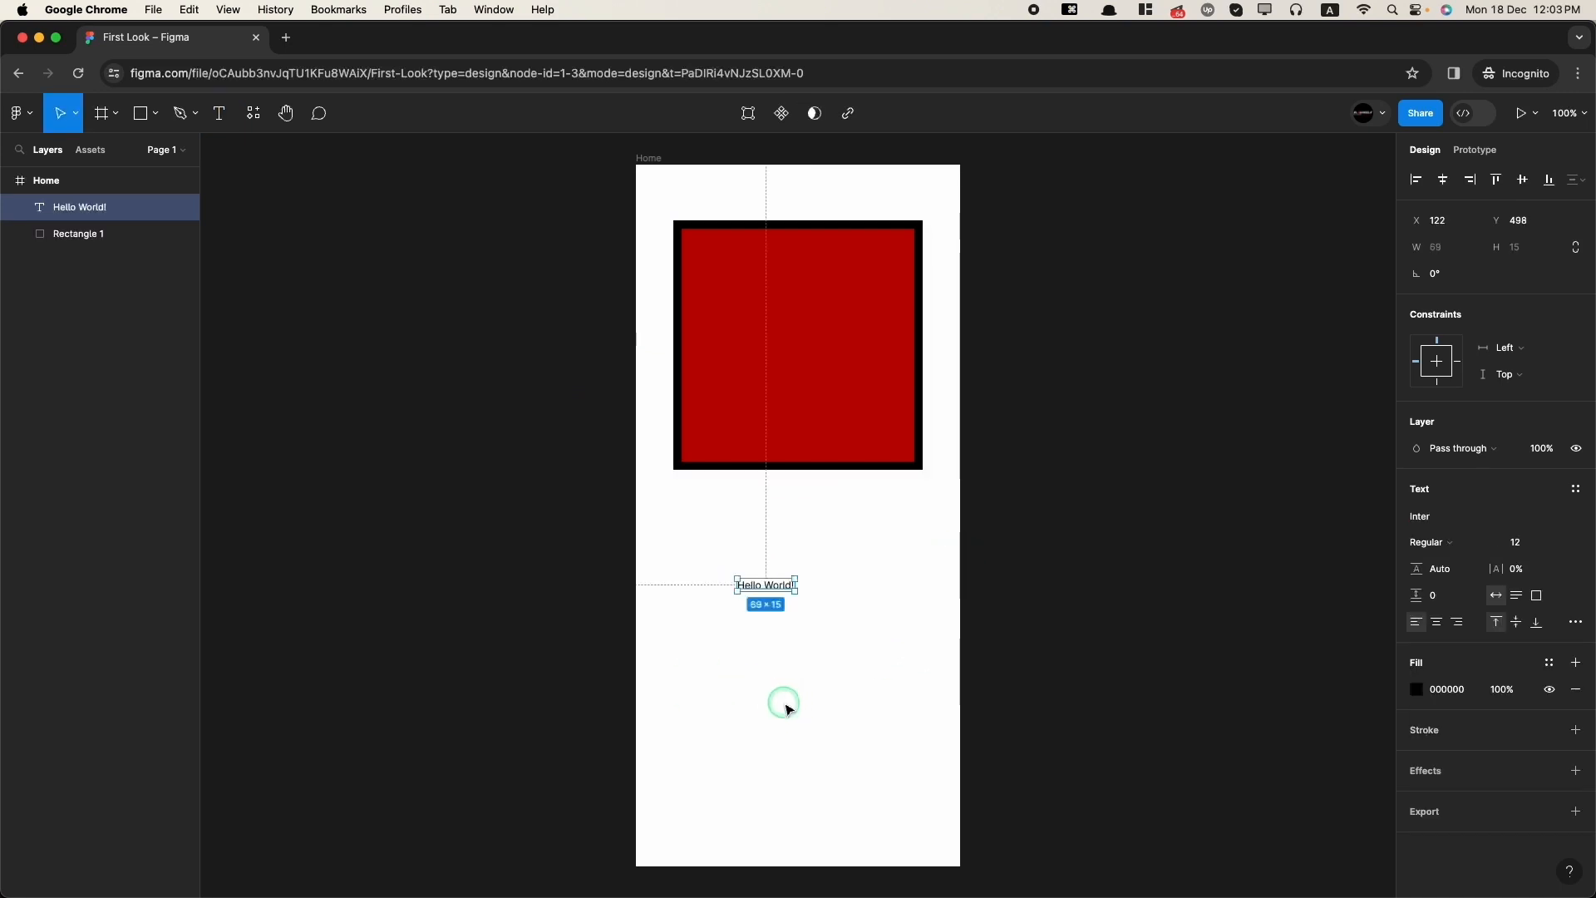
{"action": "left_click_drag", "start_coordinate": [770, 591], "coordinate": [795, 590]}
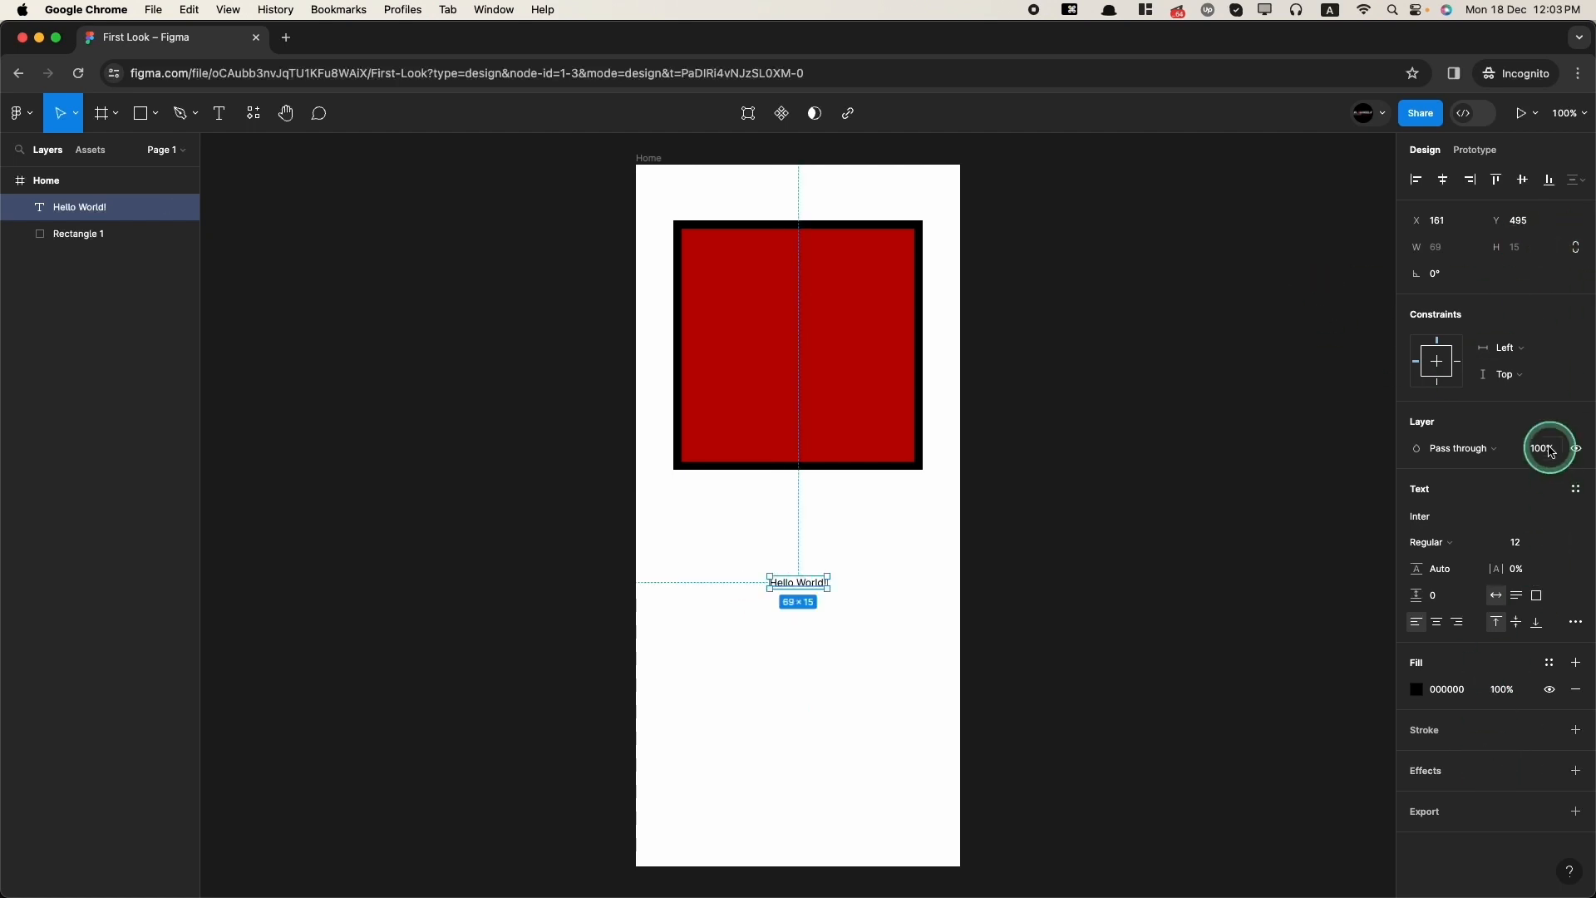
Step: Set the text's font to Poppins with a size of 45
{"action": "left_click", "coordinate": [1436, 519]}
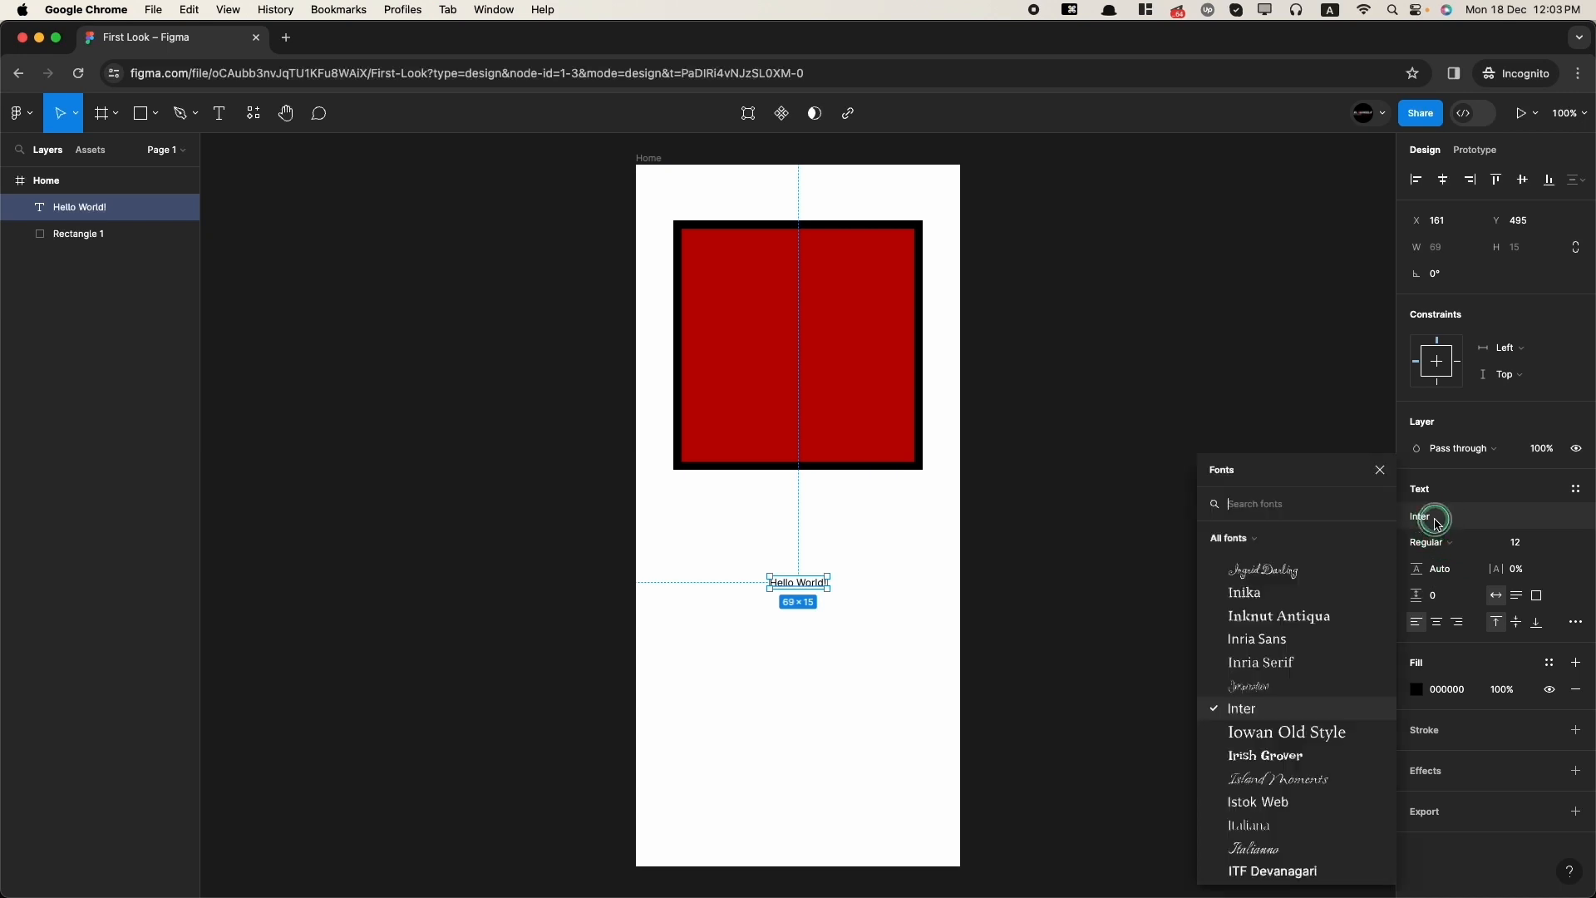
{"action": "type", "text": "poppins"}
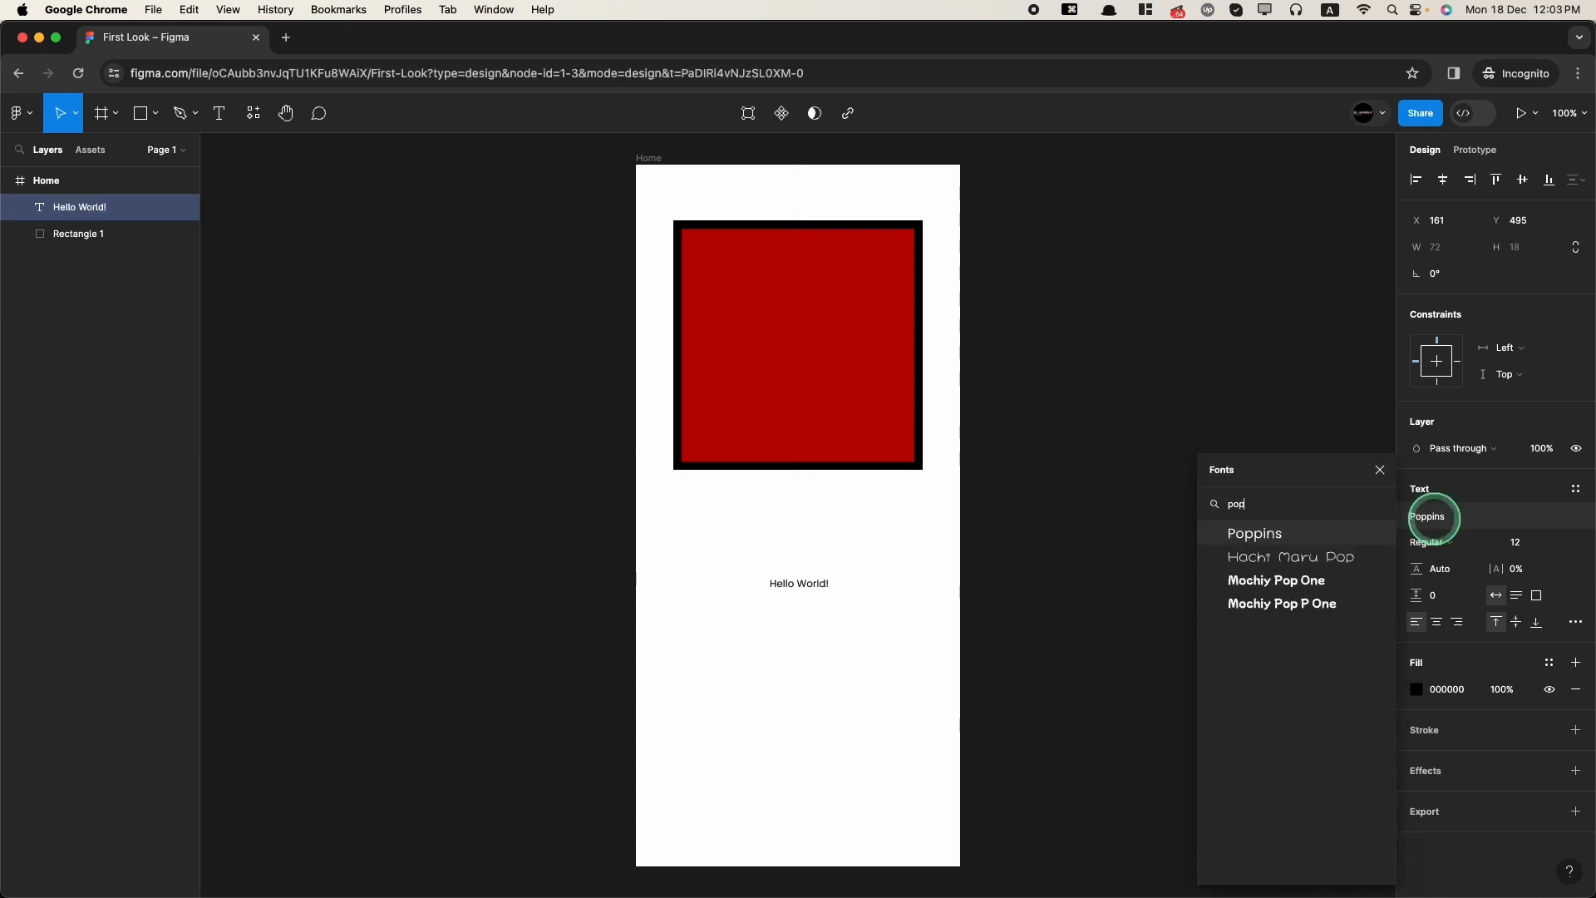
{"action": "key", "text": "Return"}
{"action": "left_click", "coordinate": [1528, 552]}
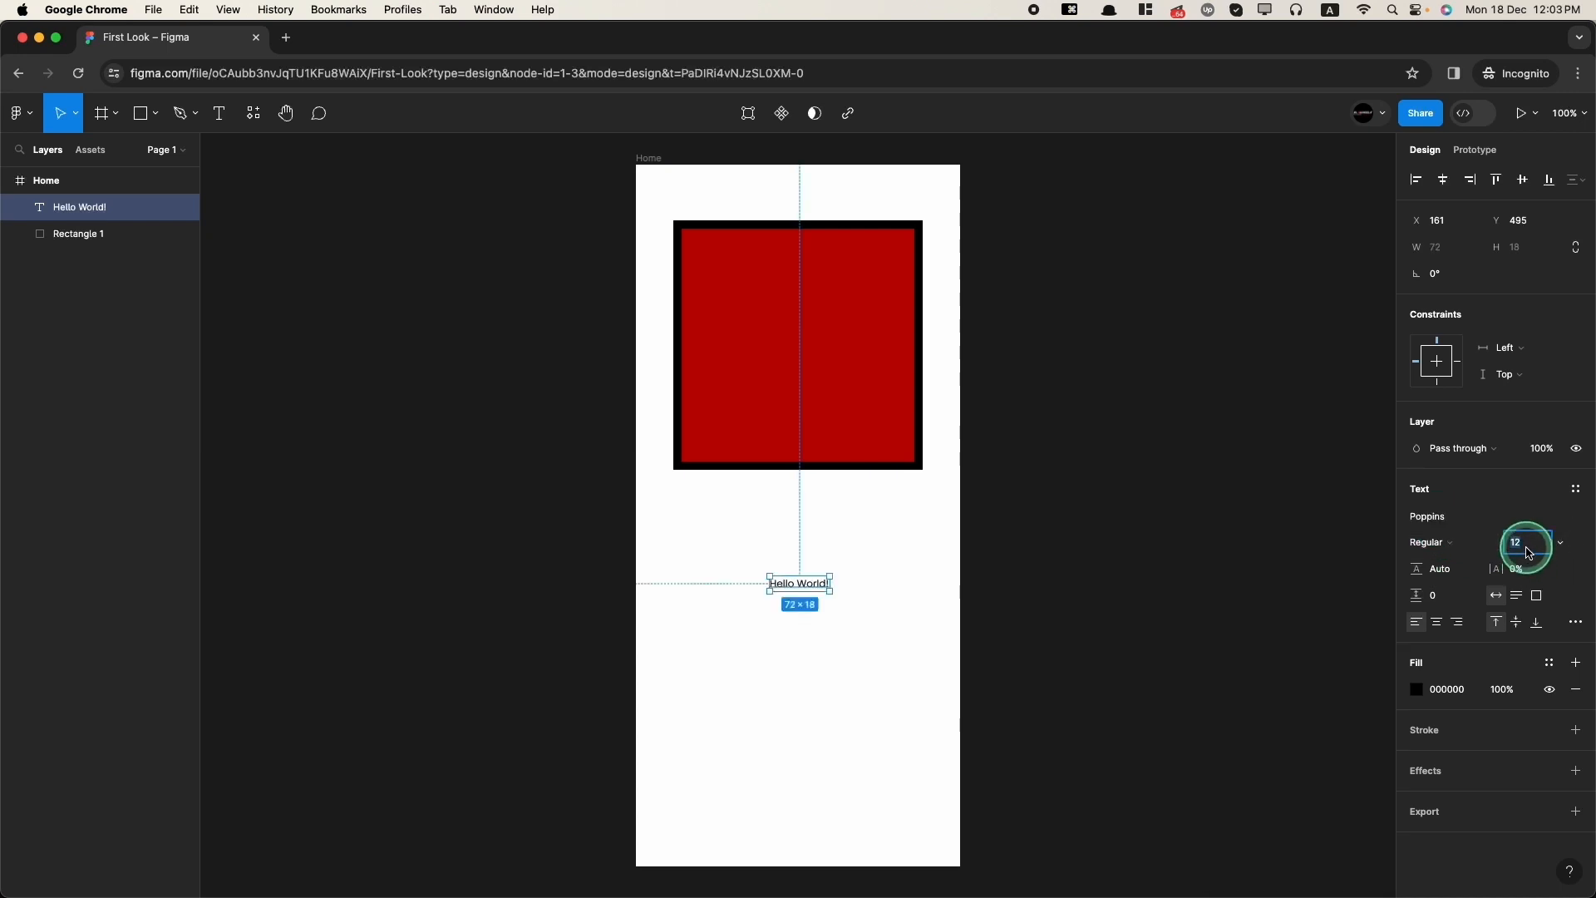
{"action": "type", "text": "45"}
{"action": "key", "text": "Return"}
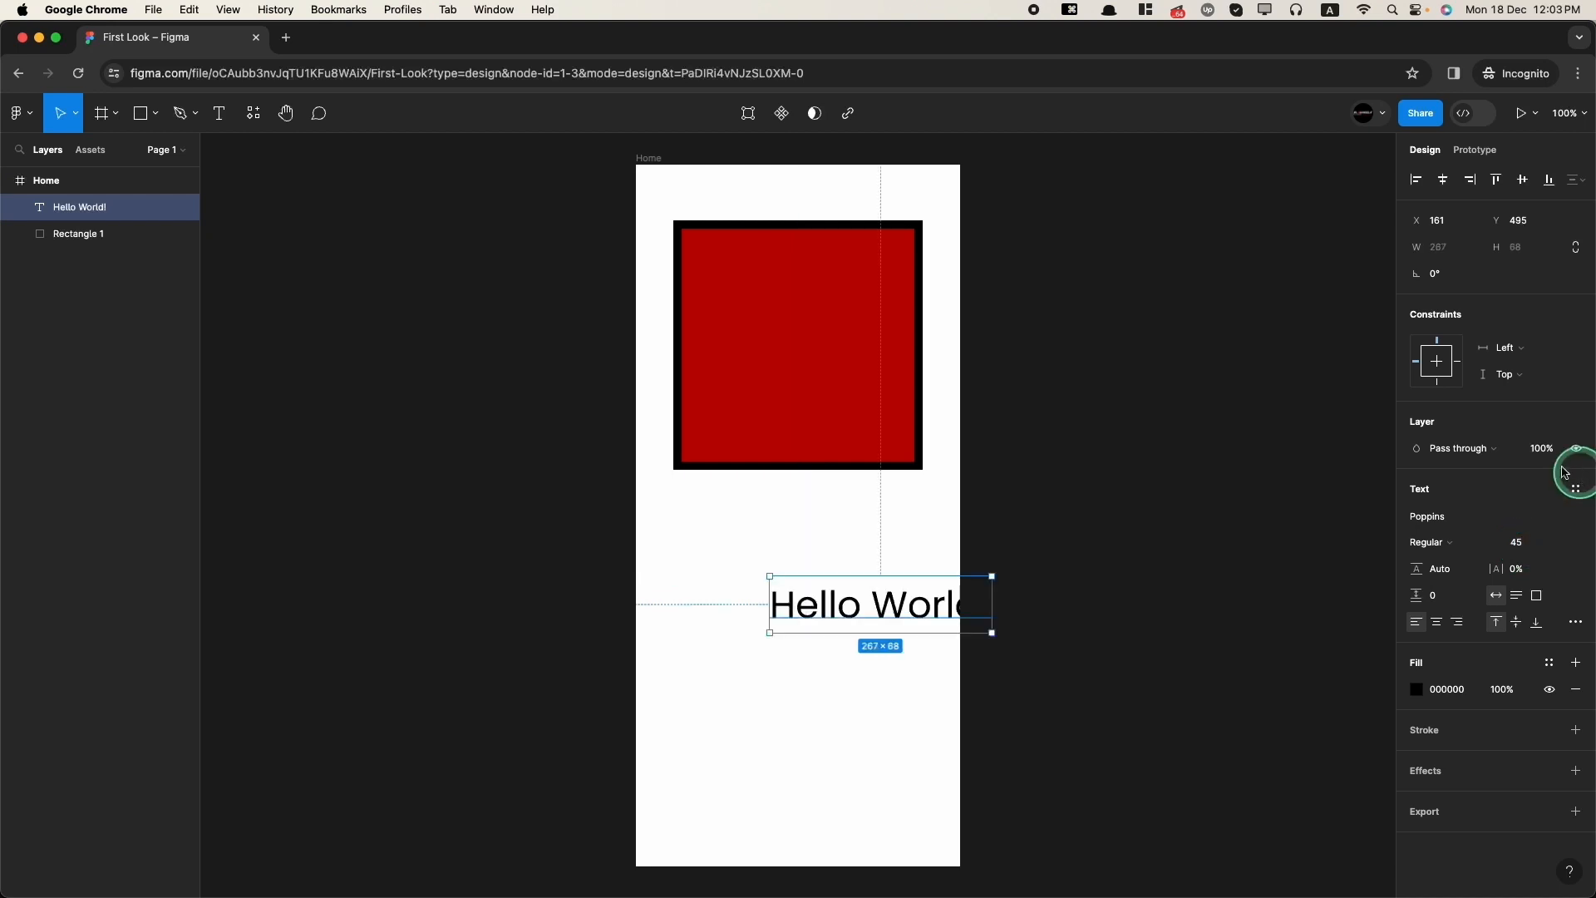
Step: Make the text SemiBold and set its horizontal and vertical alignment to centre
{"action": "left_click", "coordinate": [1429, 542]}
{"action": "left_click", "coordinate": [1451, 603]}
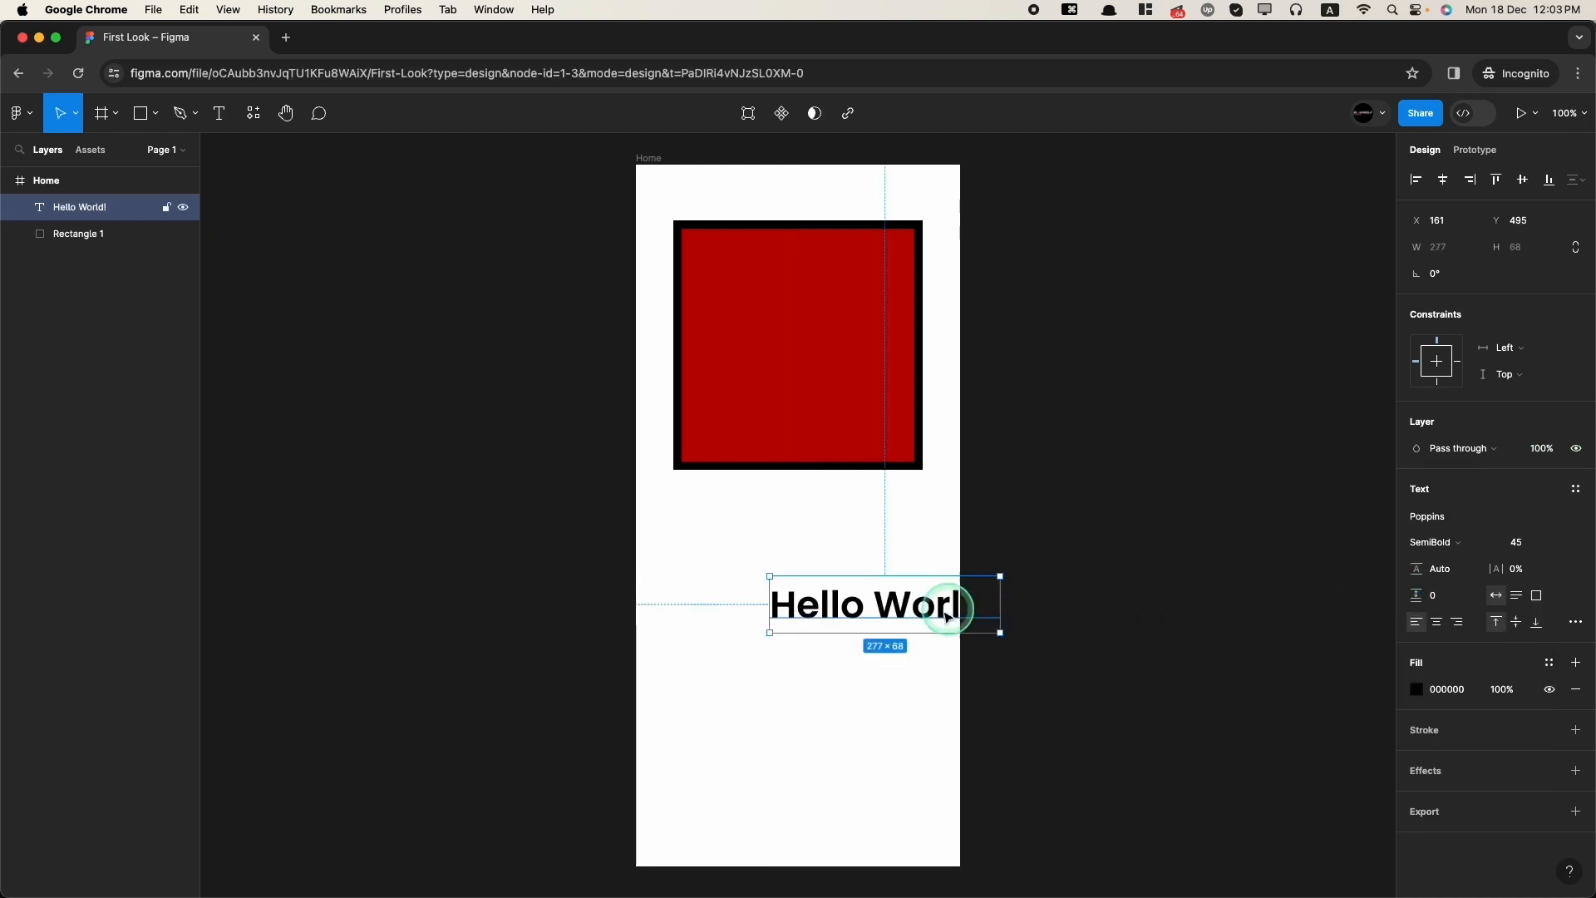
{"action": "left_click", "coordinate": [1436, 623]}
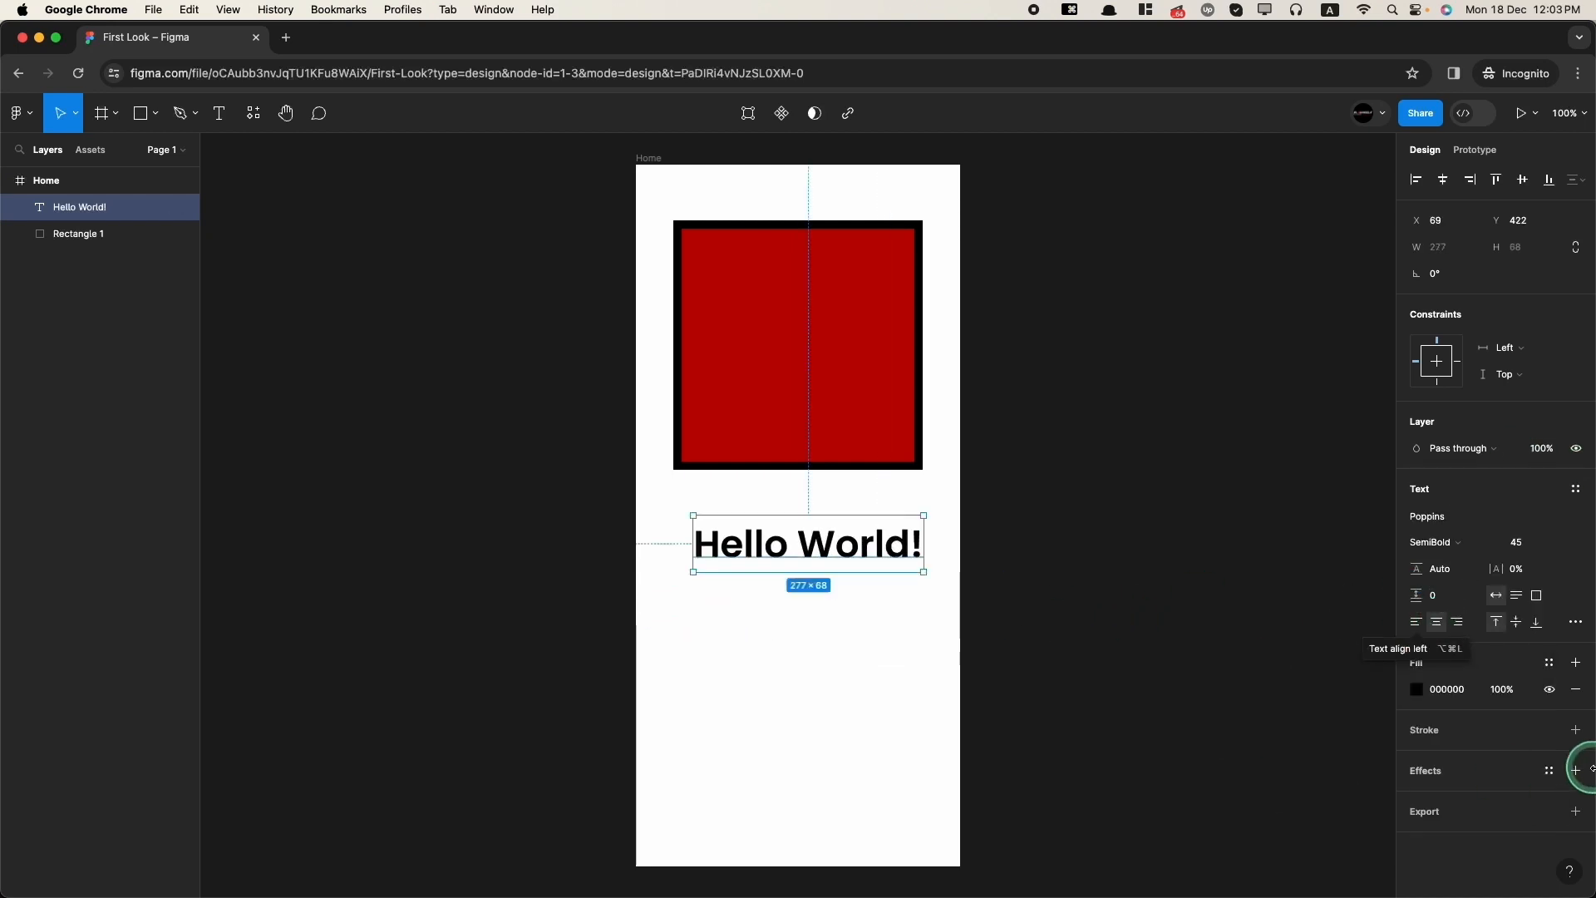
{"action": "left_click", "coordinate": [1516, 623]}
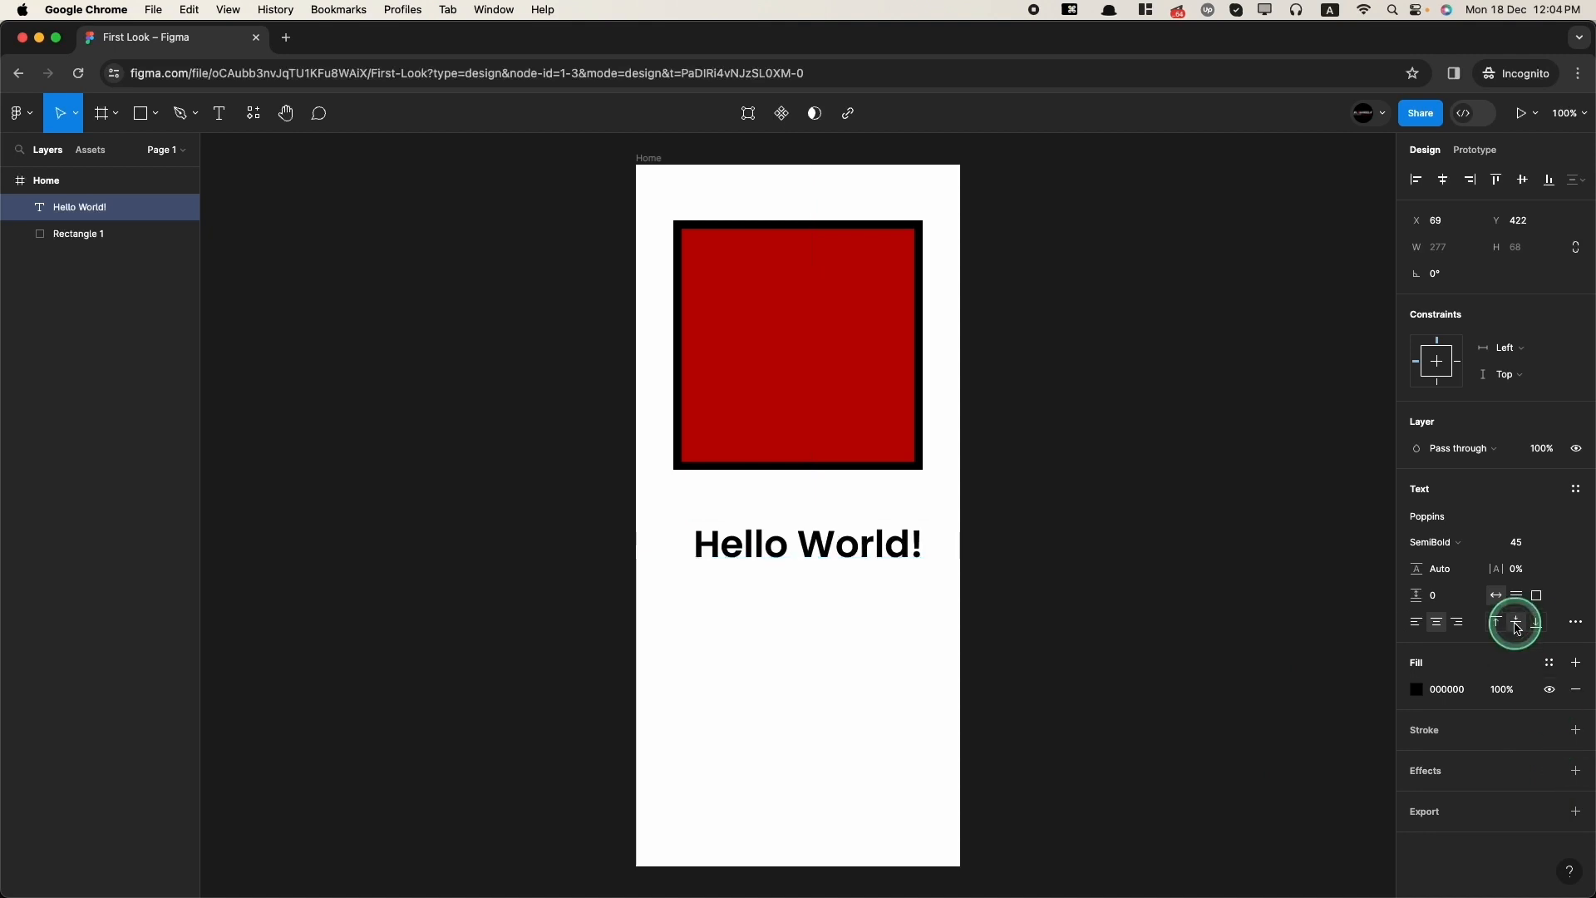
Step: Change the text colour to dark red 650000
{"action": "left_click", "coordinate": [1416, 690]}
{"action": "left_click_drag", "start_coordinate": [1289, 589], "coordinate": [1503, 463]}
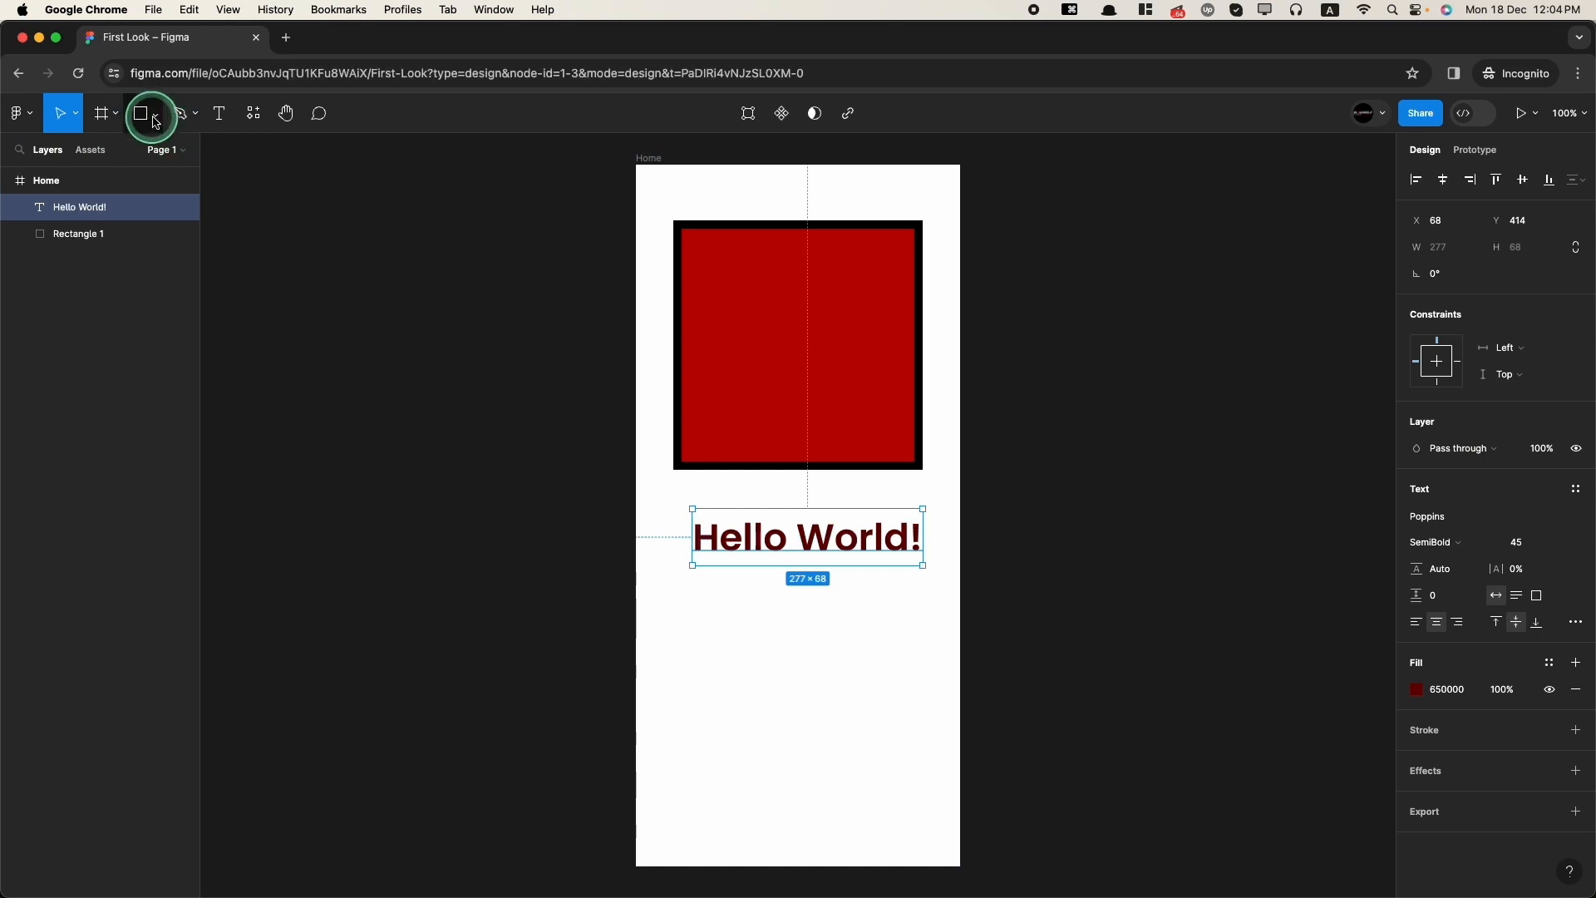
Step: Draw a triangle polygon about 211 × 211 below the text
{"action": "left_click", "coordinate": [155, 123]}
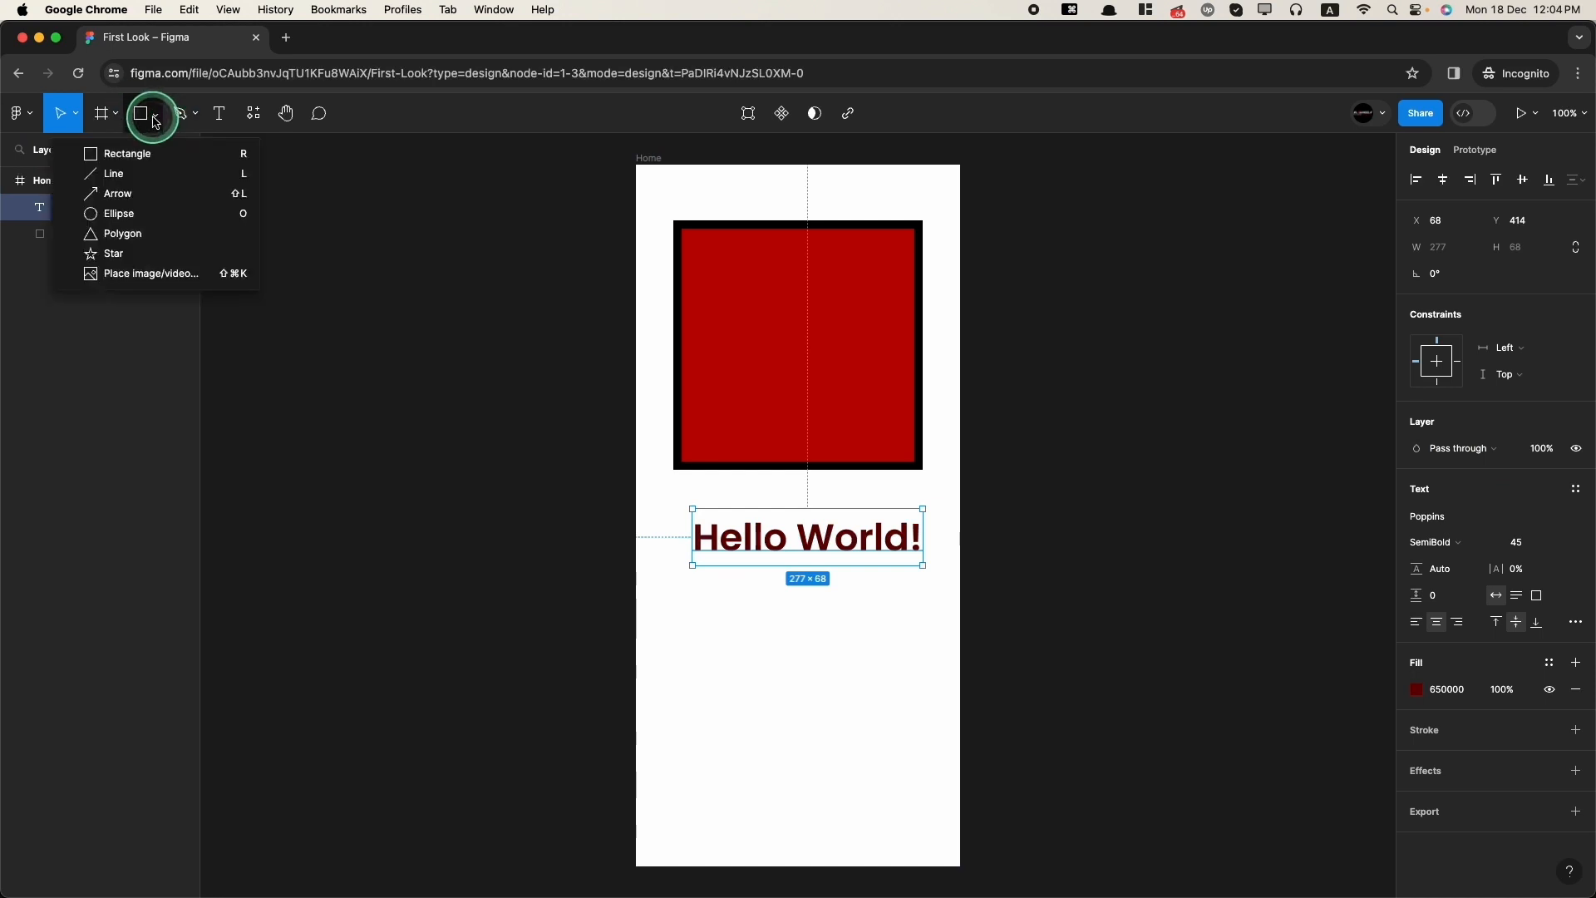
{"action": "left_click", "coordinate": [122, 233]}
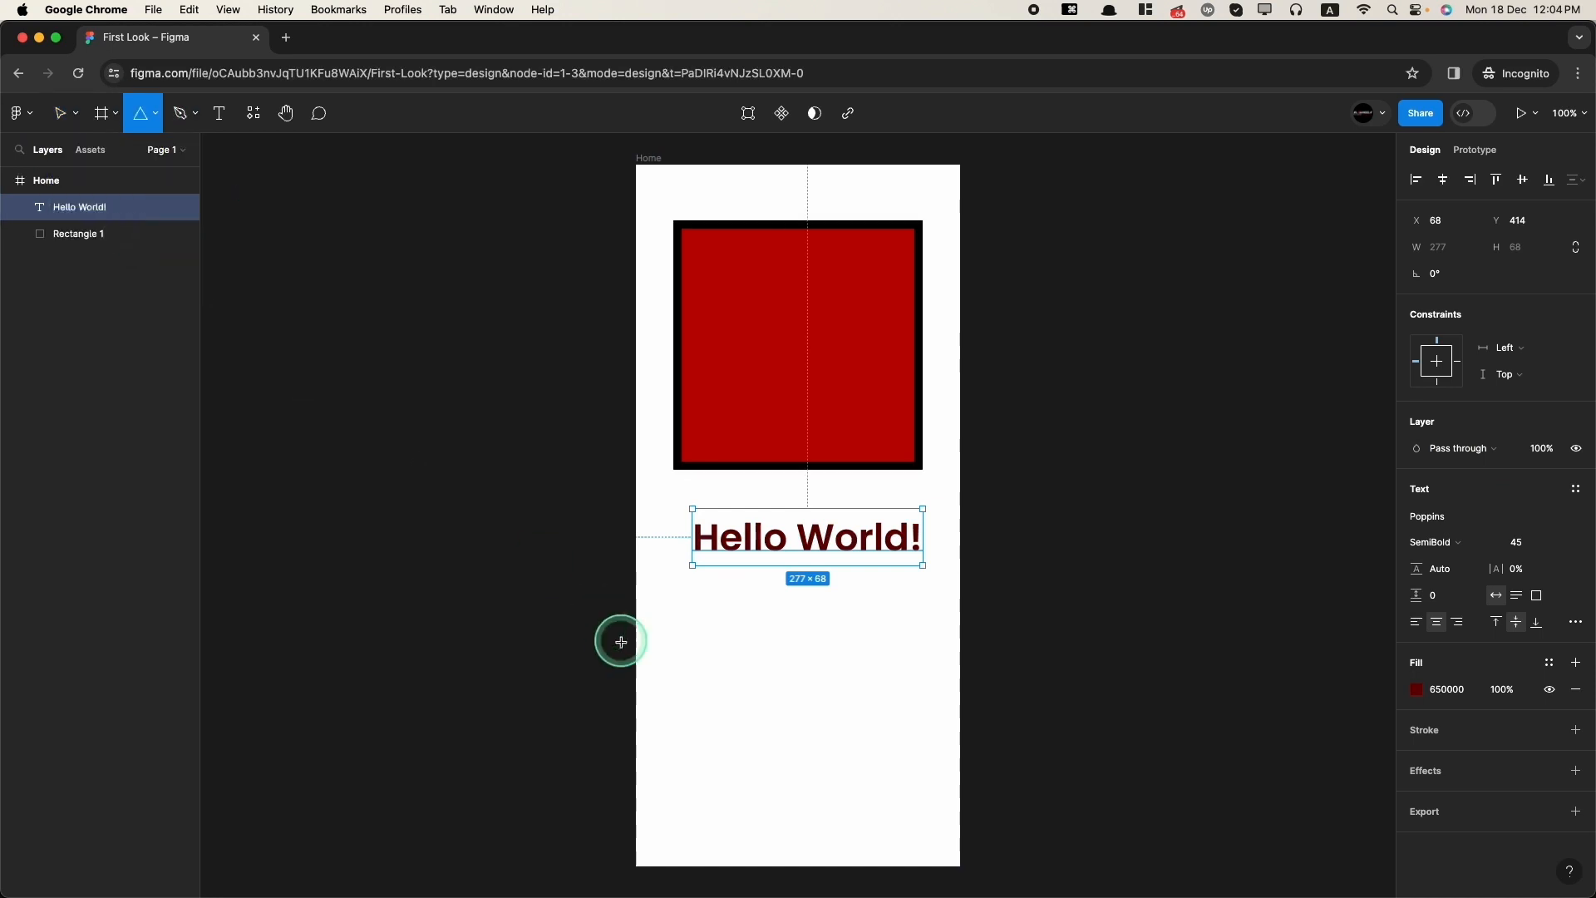
{"action": "left_click_drag", "start_coordinate": [720, 641], "coordinate": [896, 816]}
Step: Draw a circle about 52 × 52 in the frame's top-left corner
{"action": "key", "text": "o"}
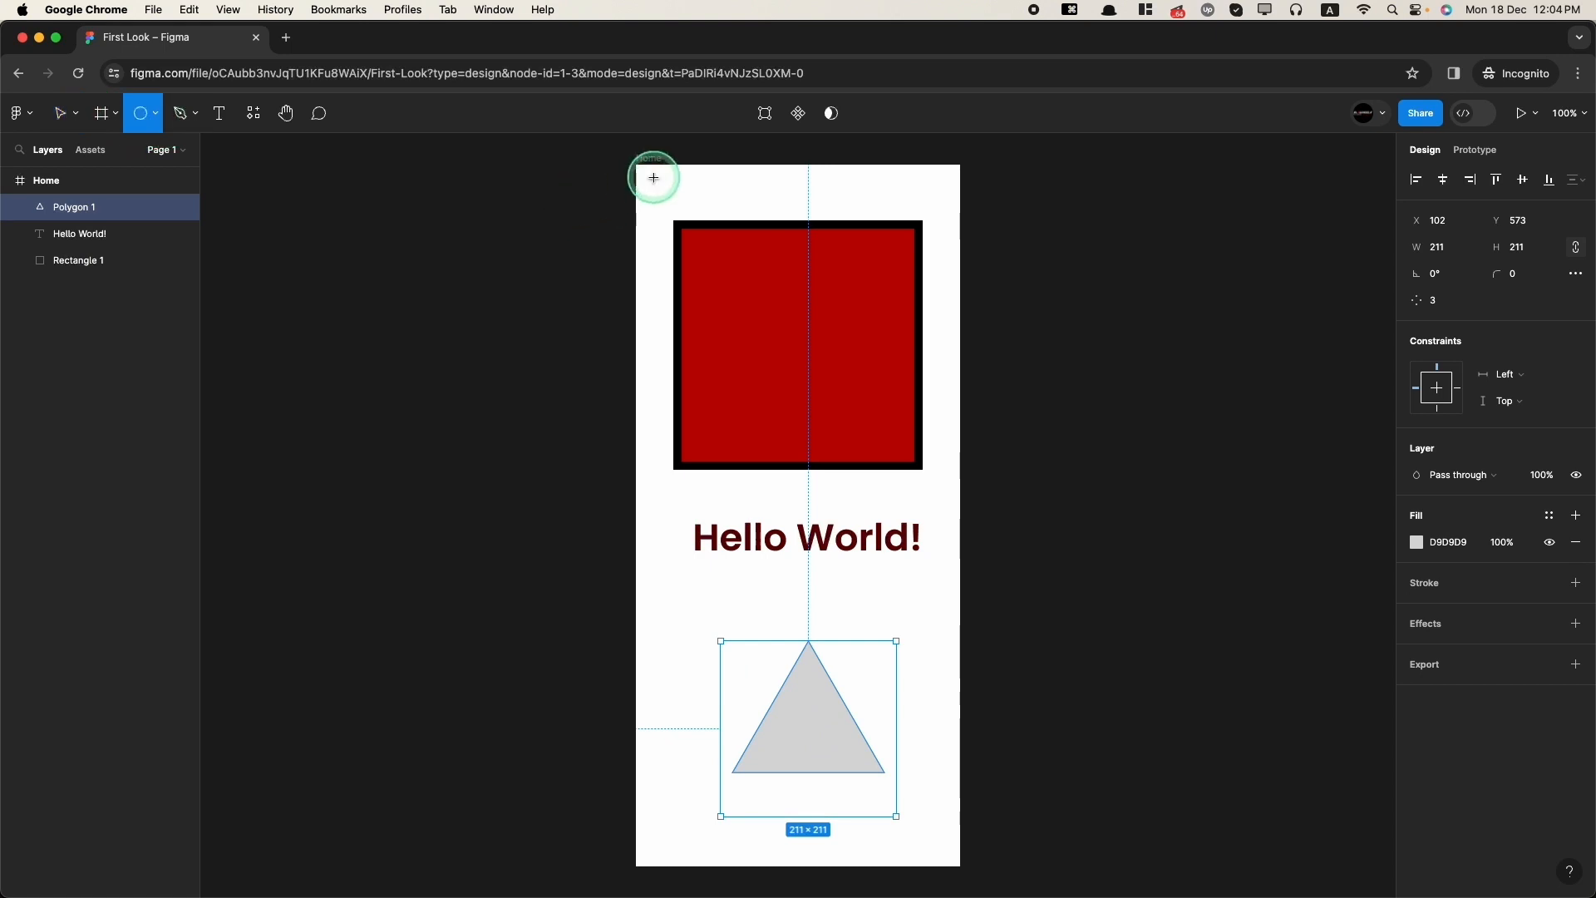
{"action": "left_click_drag", "start_coordinate": [654, 177], "coordinate": [696, 220]}
Step: Pan and zoom around the Home frame with the Hand tool
{"action": "left_click", "coordinate": [297, 123]}
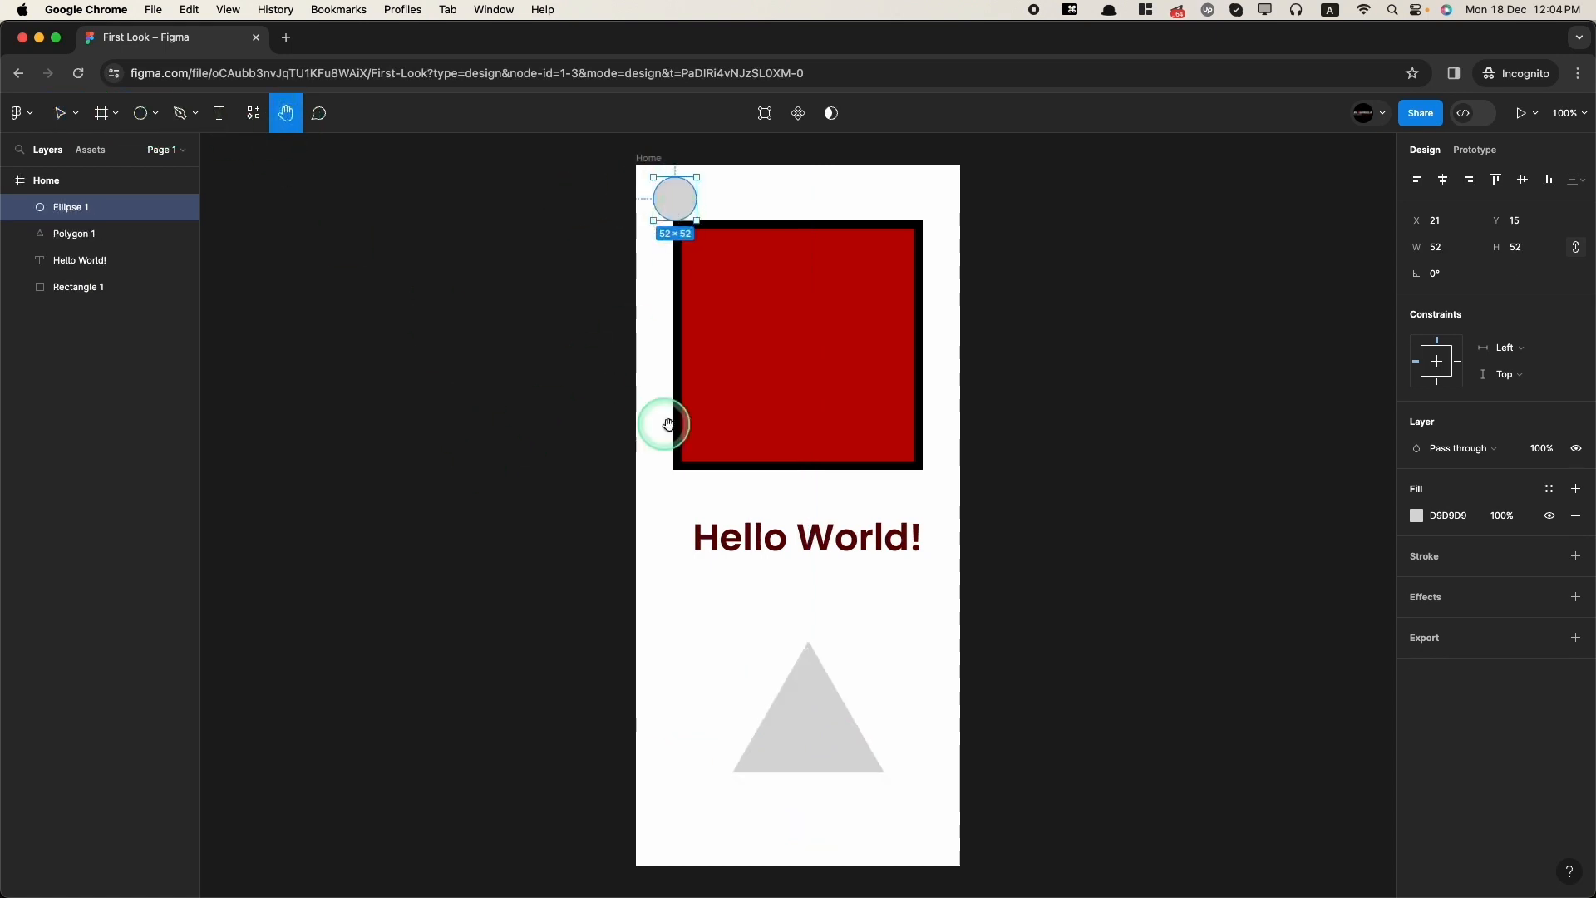
{"action": "left_click_drag", "start_coordinate": [663, 420], "coordinate": [698, 403]}
{"action": "scroll", "coordinate": [951, 598], "scroll_direction": "down", "scroll_amount": 3}
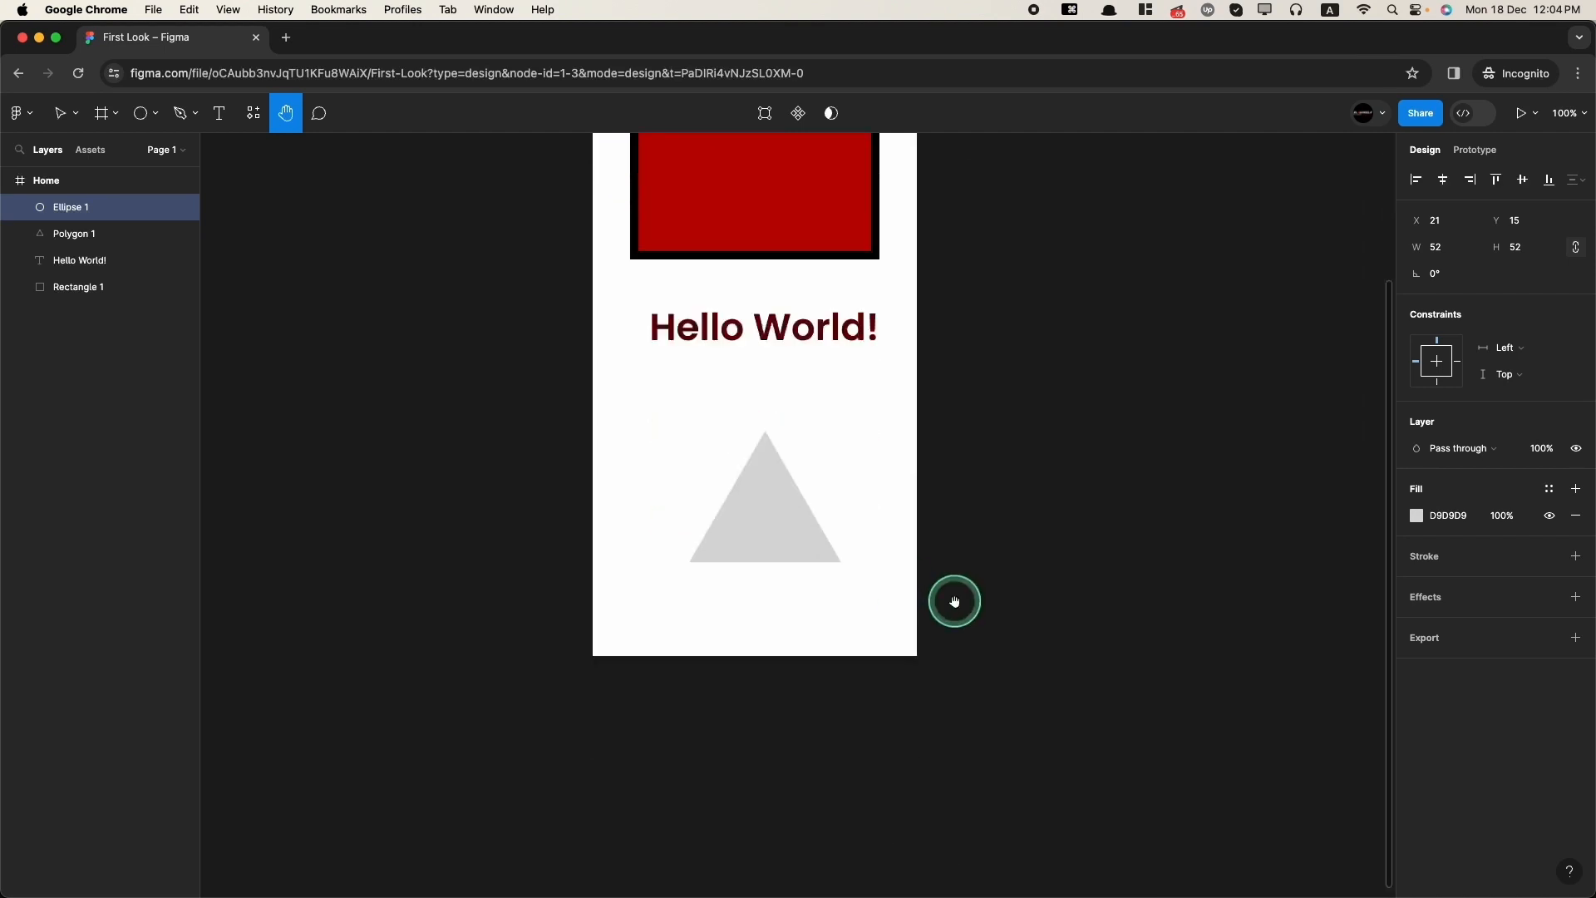
{"action": "scroll", "coordinate": [953, 603], "scroll_direction": "down", "scroll_amount": 5}
{"action": "scroll", "coordinate": [954, 602], "scroll_direction": "down", "scroll_amount": 2}
{"action": "left_click_drag", "start_coordinate": [913, 510], "coordinate": [906, 726]}
{"action": "left_click_drag", "start_coordinate": [841, 105], "coordinate": [752, 299]}
{"action": "scroll", "coordinate": [735, 574], "scroll_direction": "down", "scroll_amount": 3}
{"action": "scroll", "coordinate": [728, 491], "scroll_direction": "up", "scroll_amount": 8}
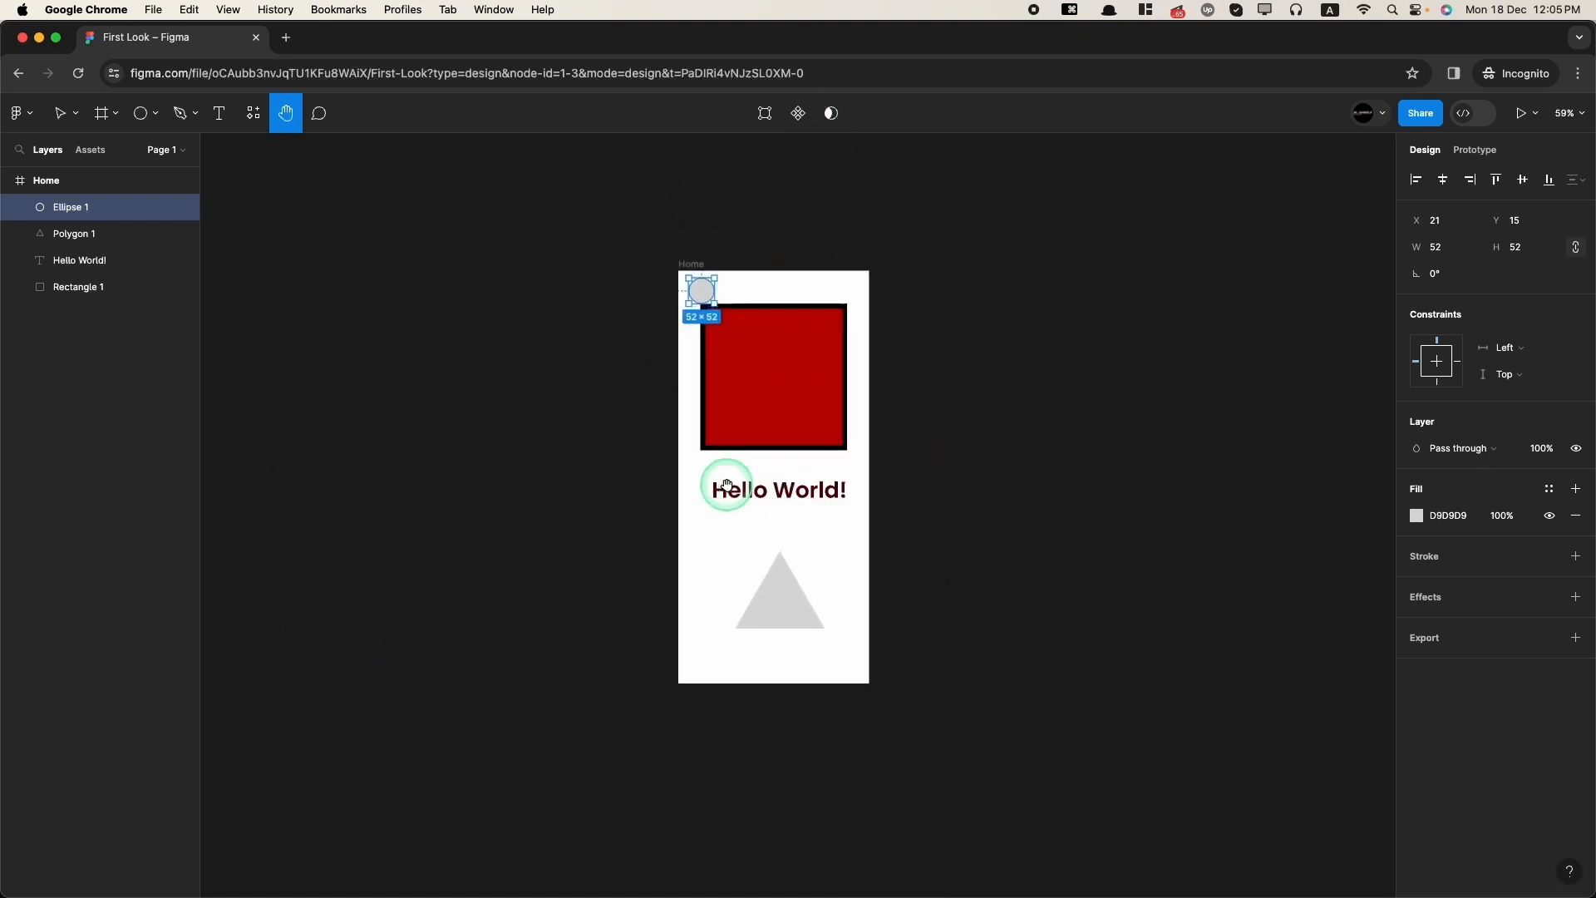
Step: Post the comment "Red box for test" on the red rectangle
{"action": "left_click", "coordinate": [320, 117]}
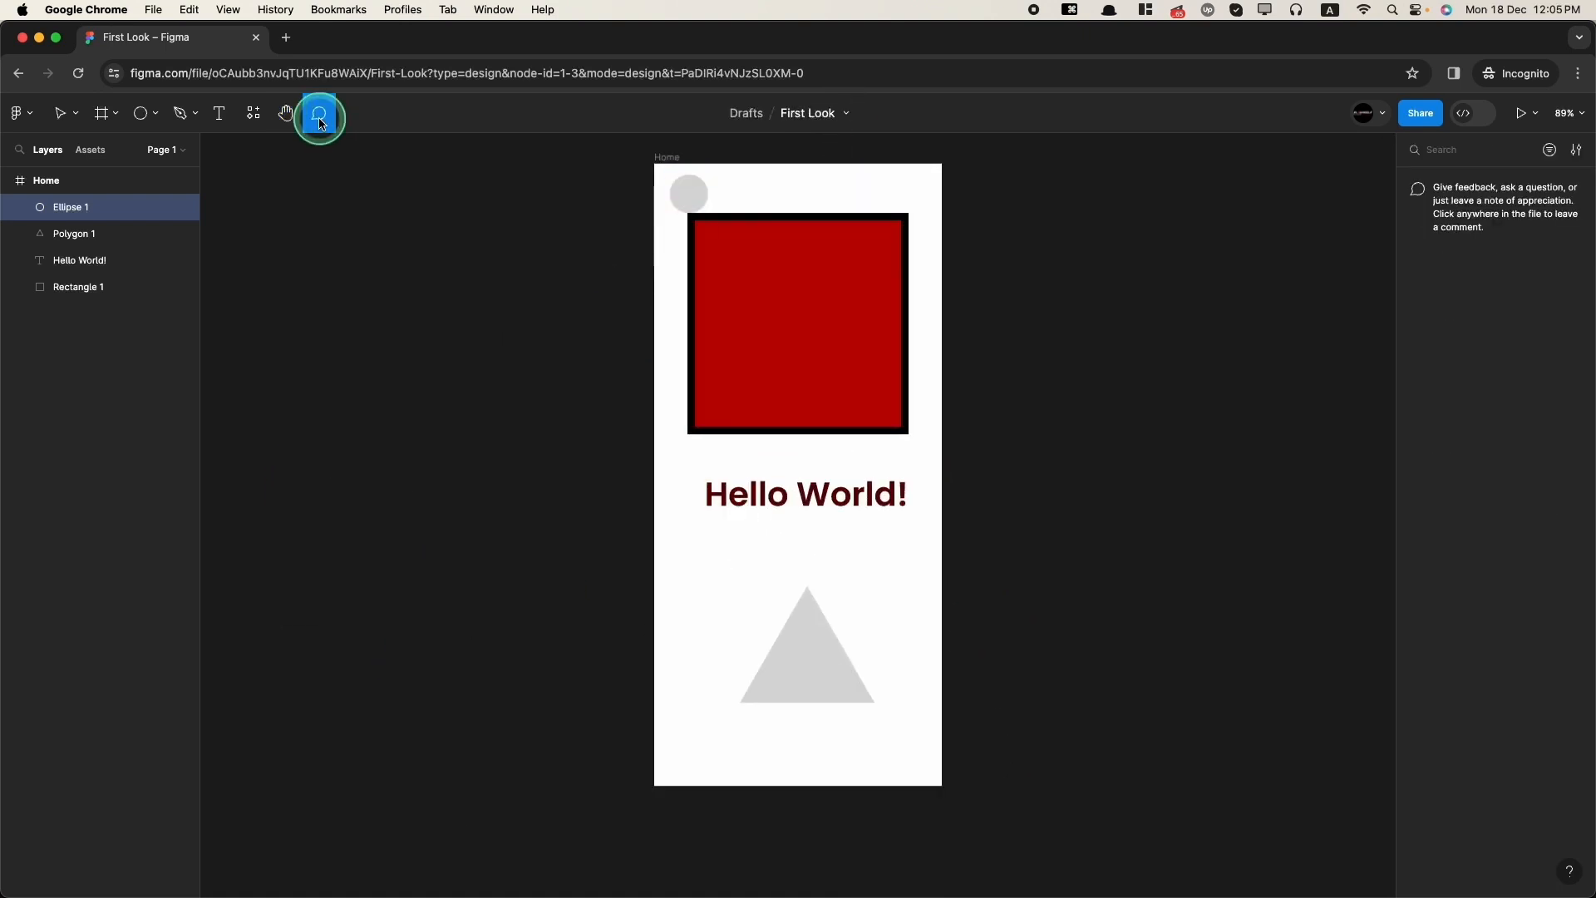
{"action": "scroll", "coordinate": [756, 299], "scroll_direction": "up", "scroll_amount": 3}
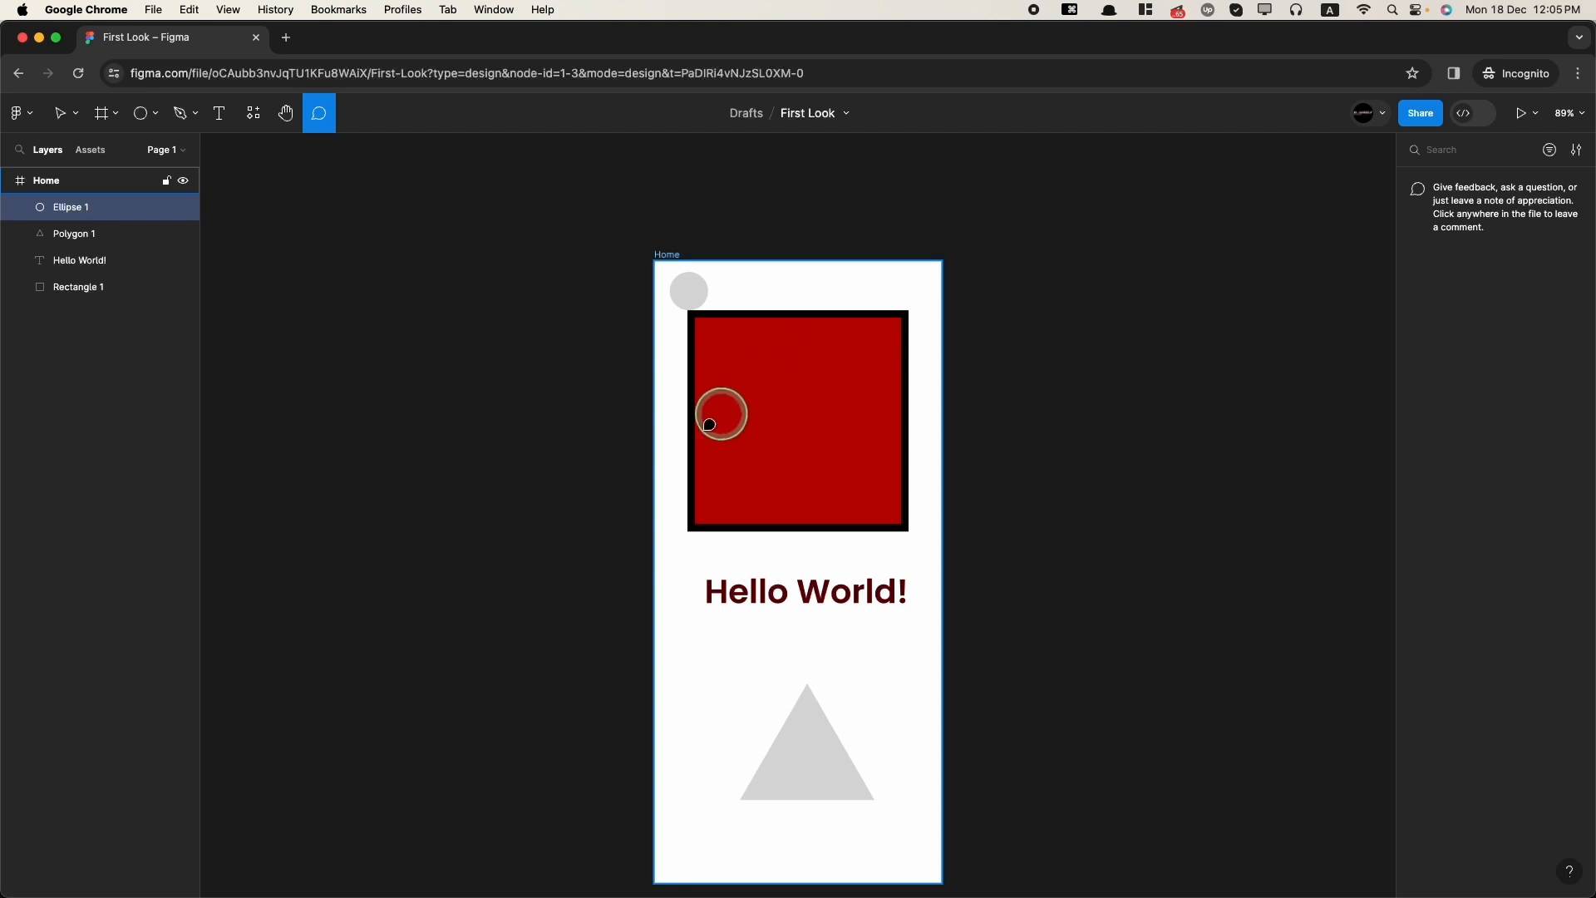
{"action": "left_click", "coordinate": [319, 115]}
{"action": "left_click", "coordinate": [320, 116]}
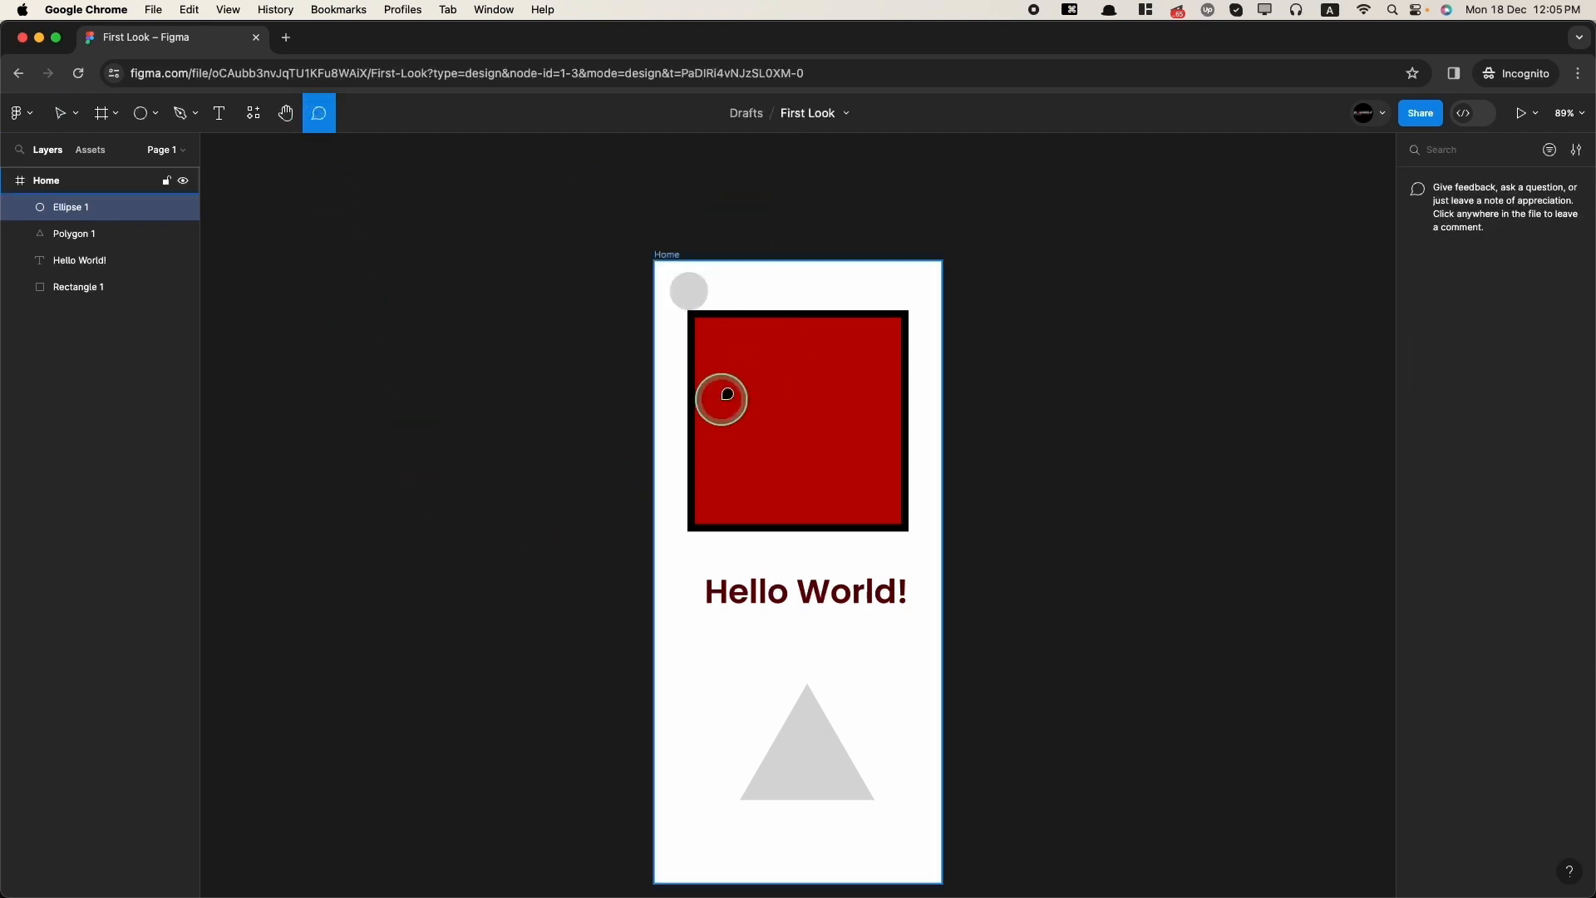
{"action": "left_click", "coordinate": [786, 353]}
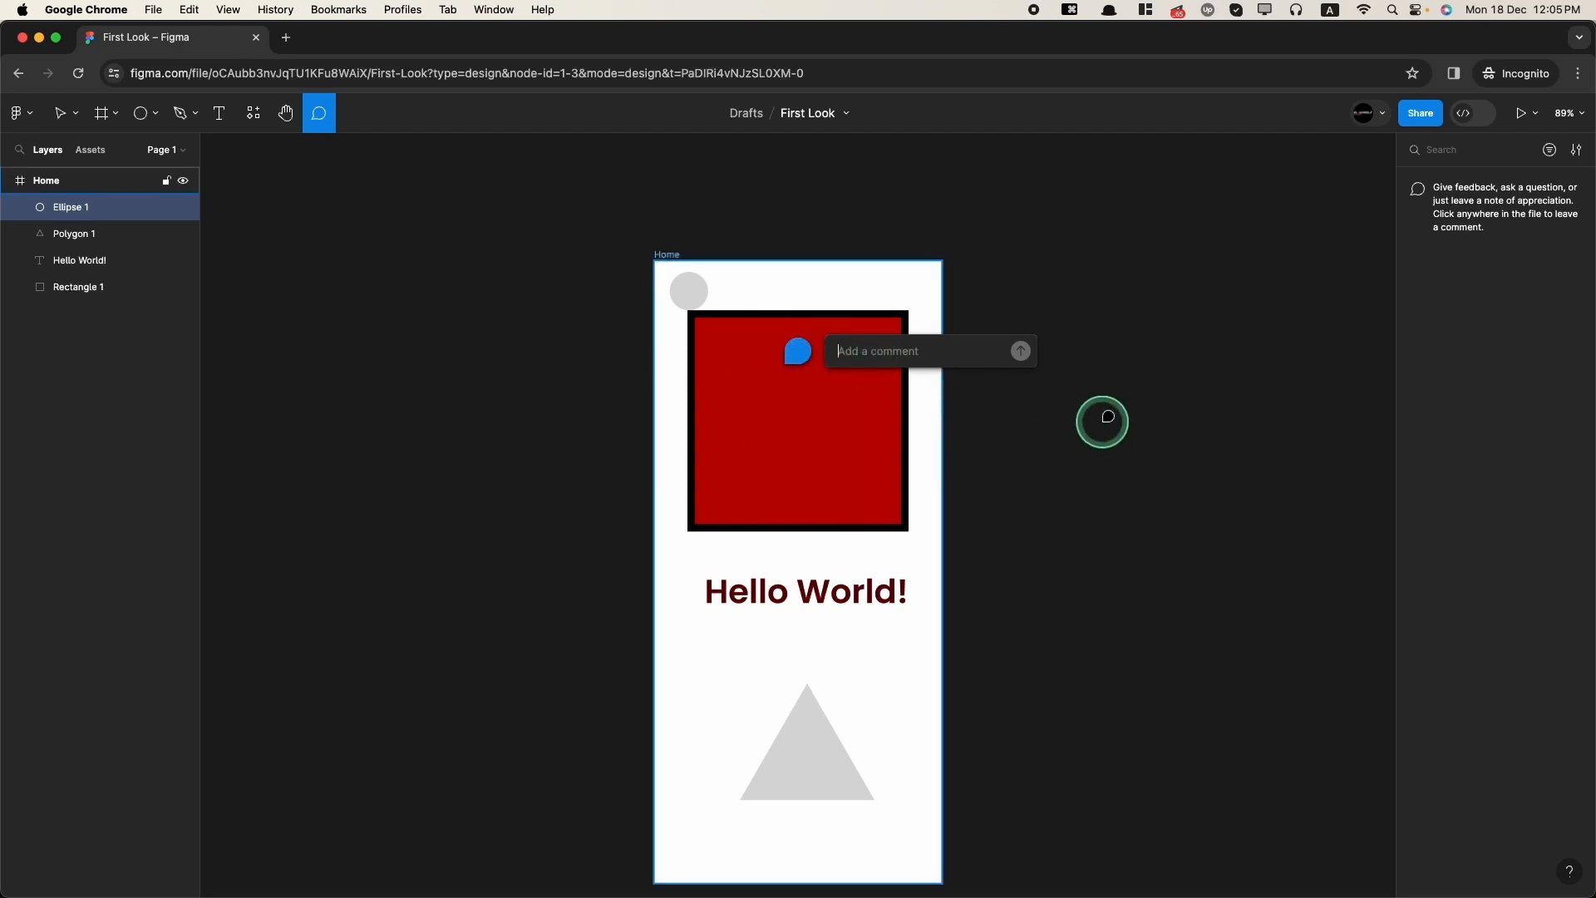
{"action": "type", "text": "Red box for test"}
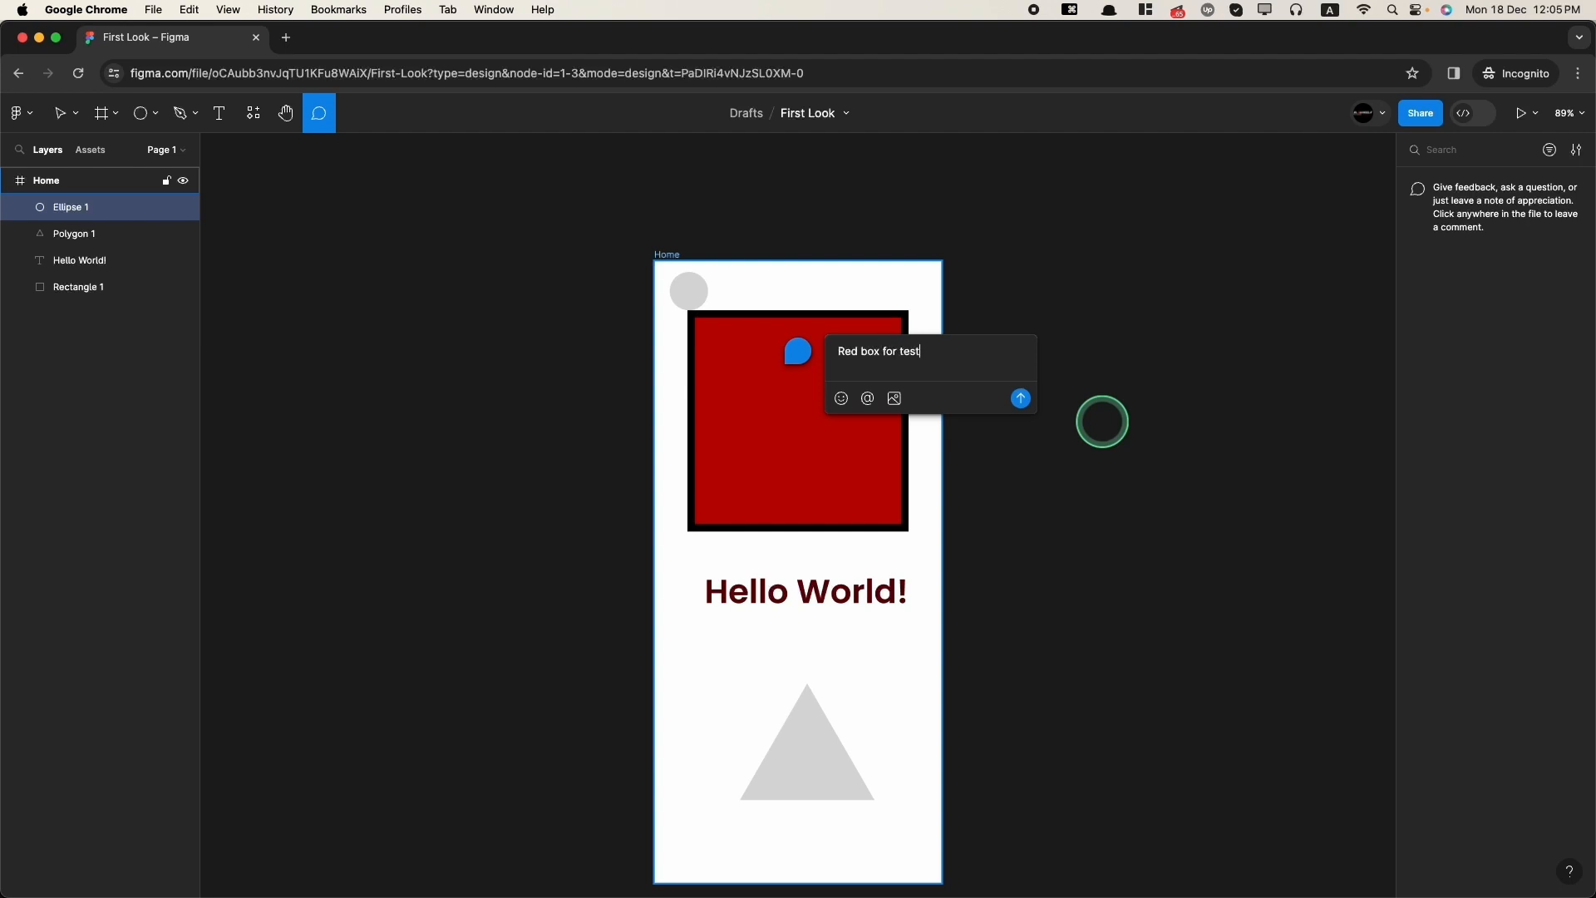
{"action": "key", "text": "Return"}
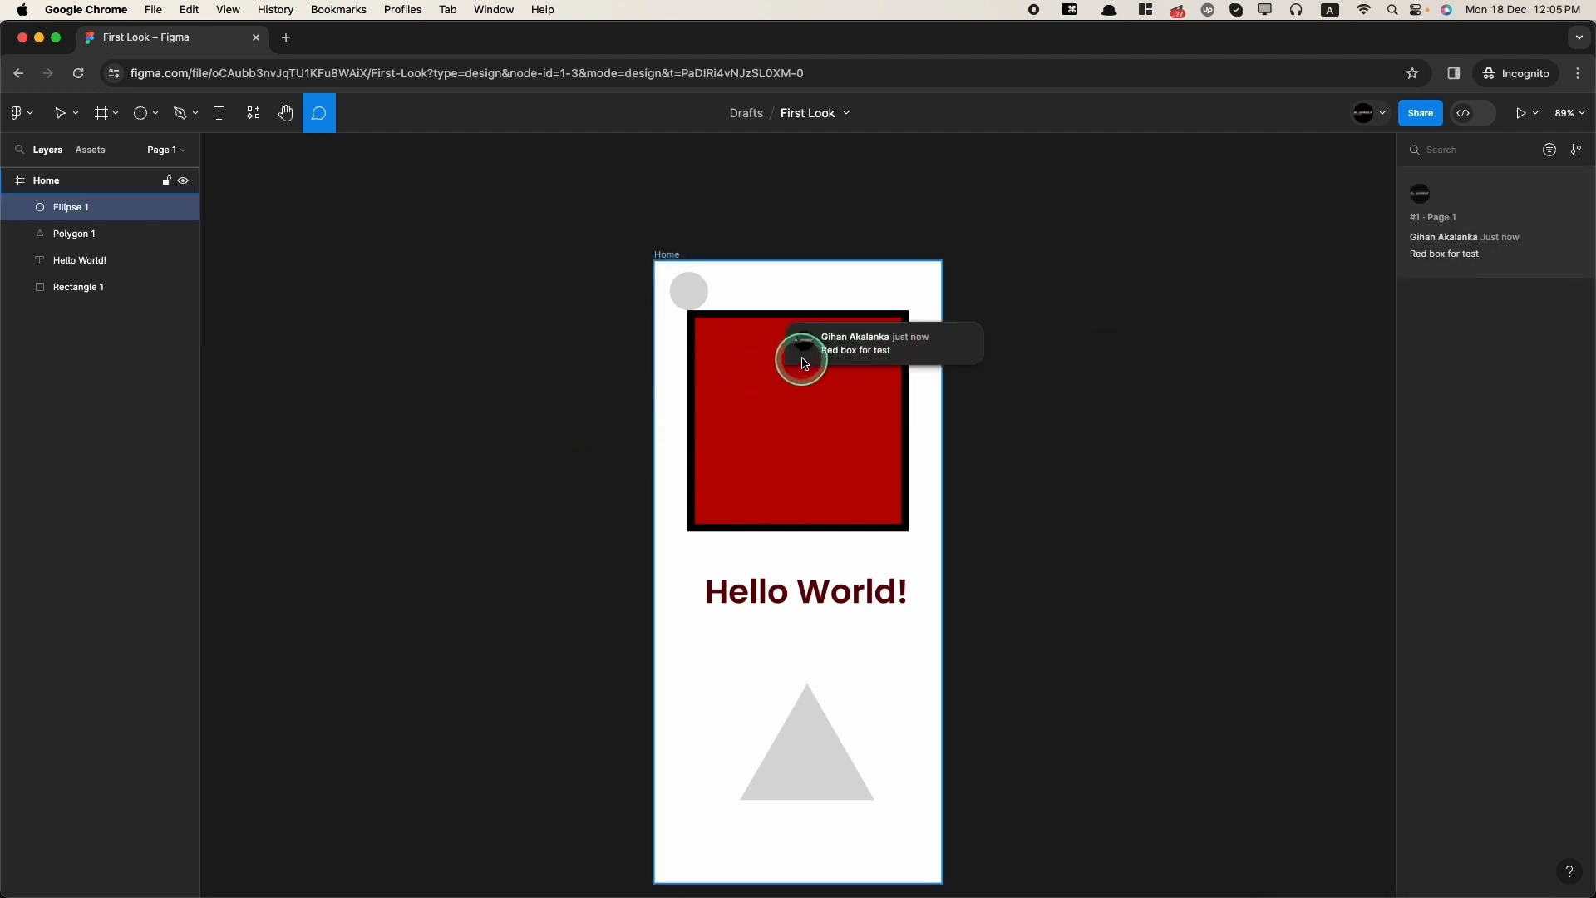
Step: Post a comment on the triangle reading "This is for" followed by a mention of your own account and a smiling emoji
{"action": "mouse_move", "coordinate": [794, 364]}
{"action": "left_click", "coordinate": [809, 732]}
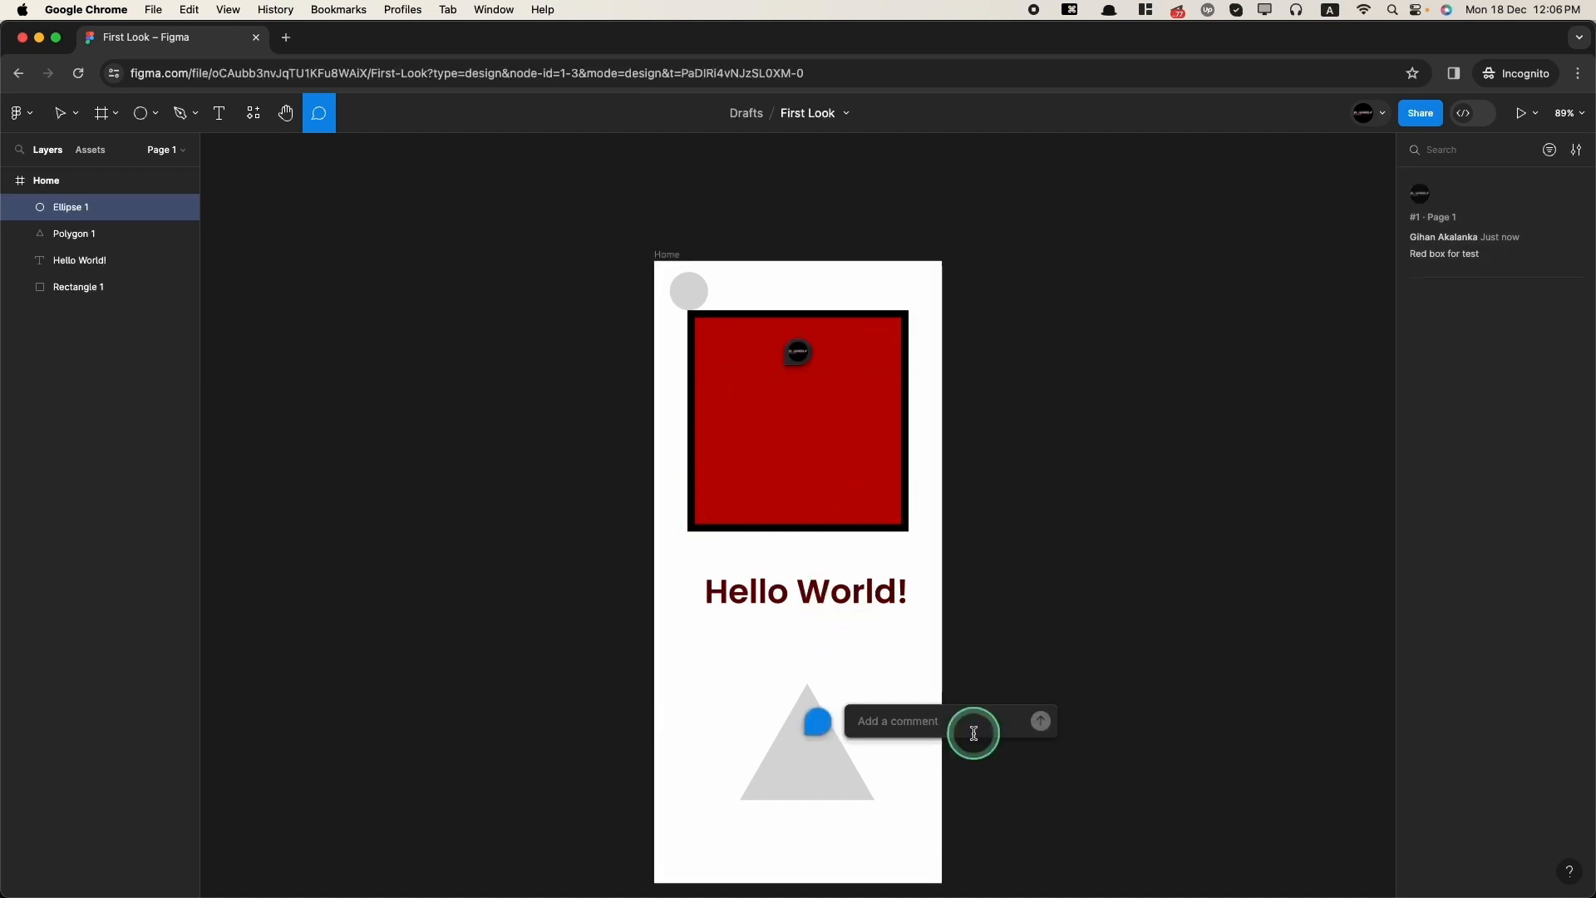
{"action": "type", "text": "This is f"}
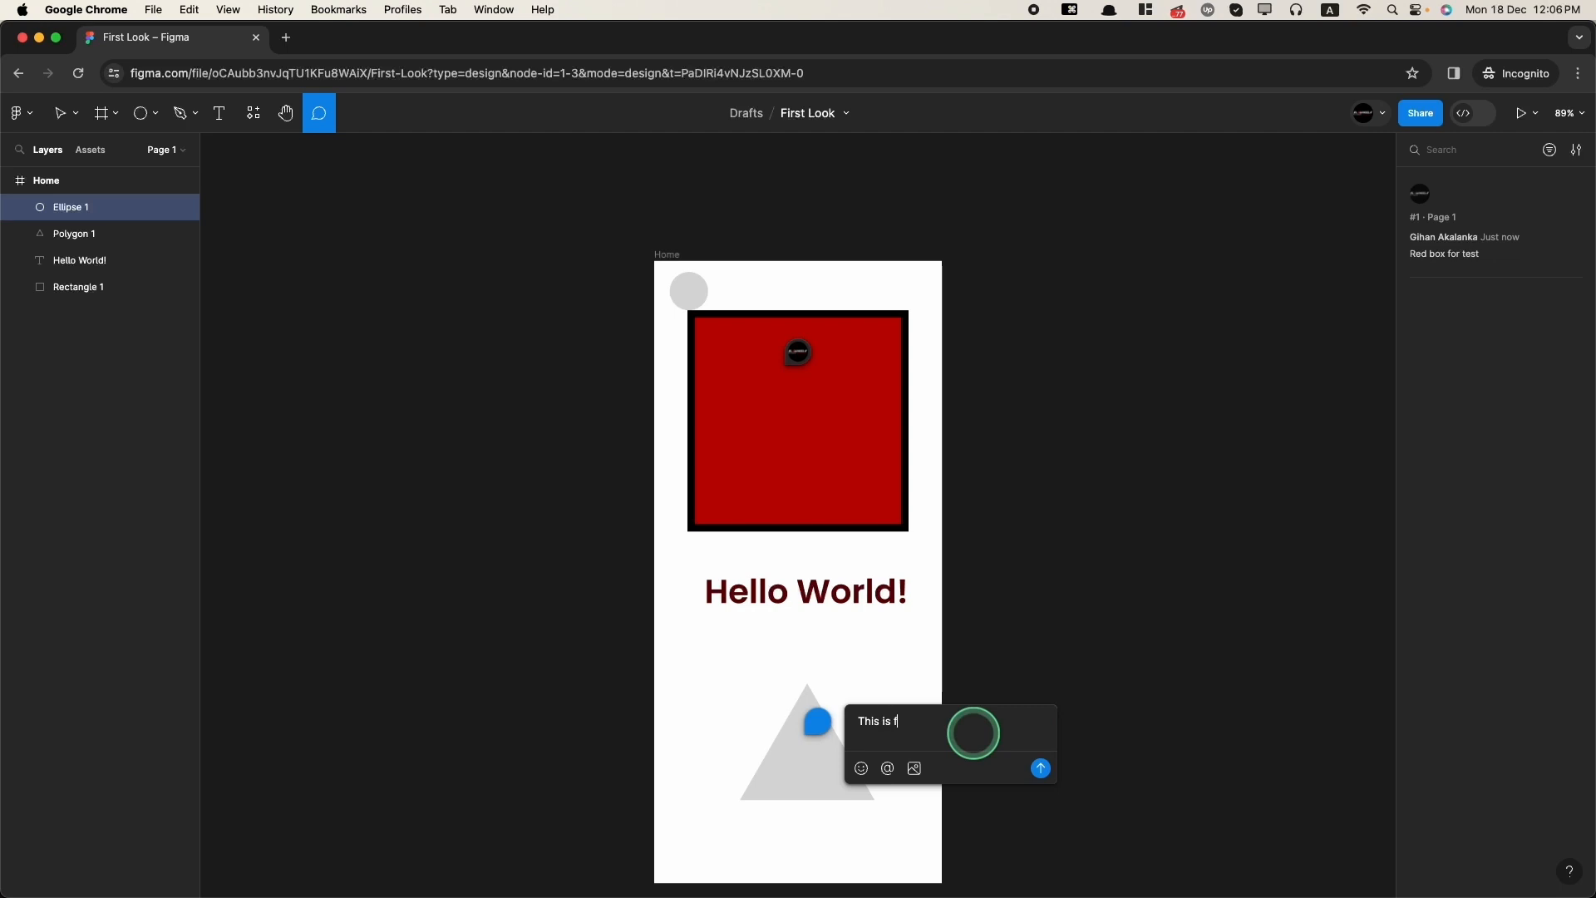
{"action": "type", "text": "ore"}
{"action": "key", "text": "BackSpace"}
{"action": "type", "text": "@"}
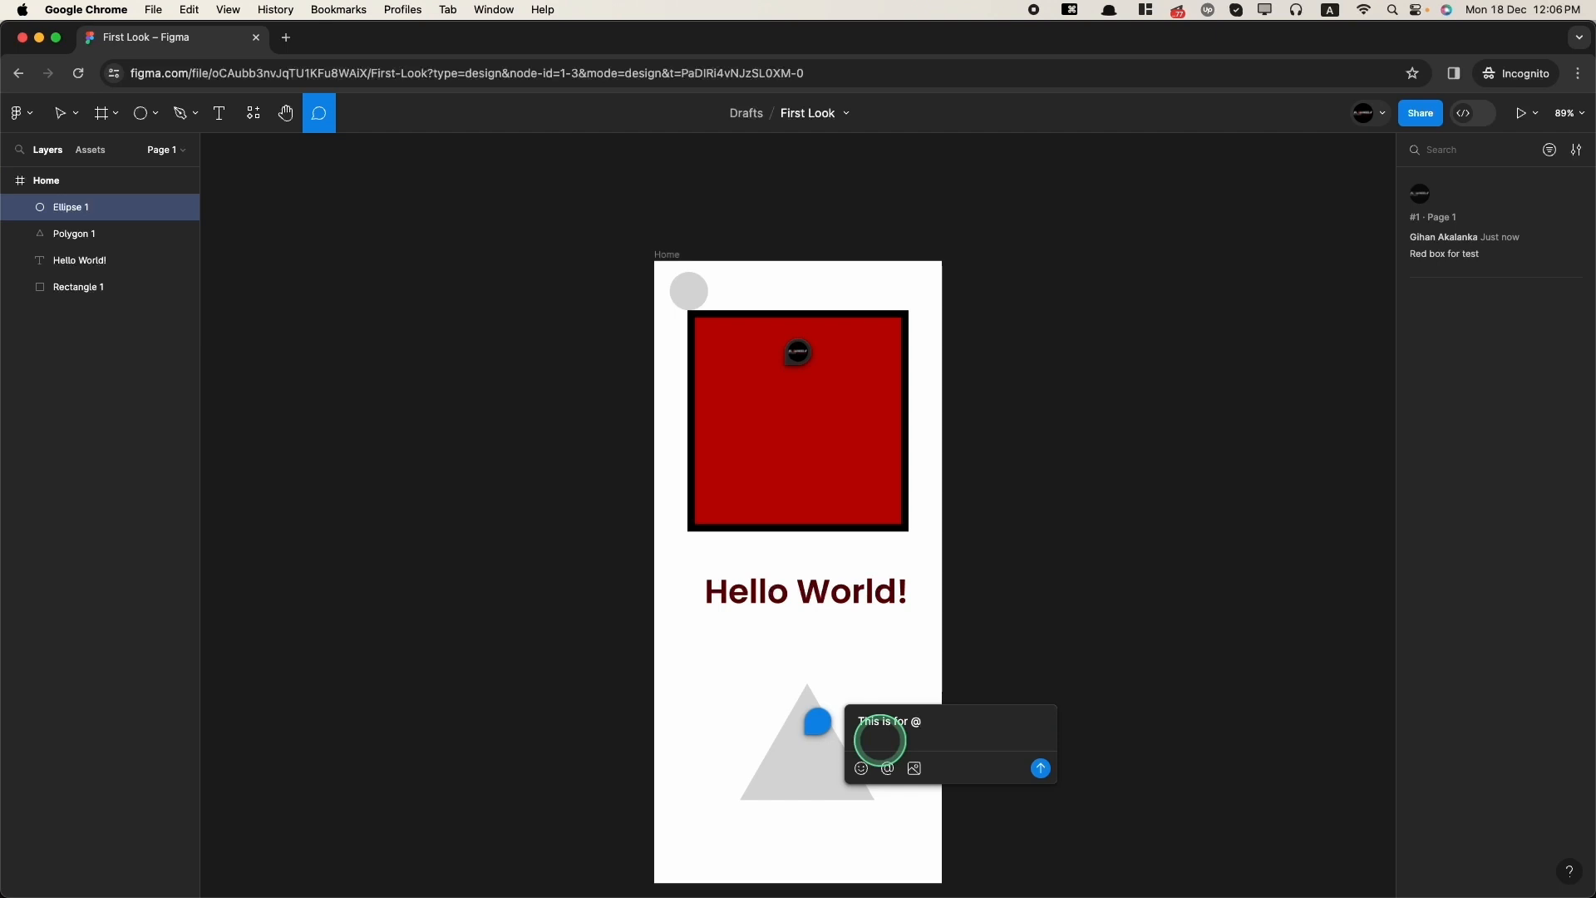
{"action": "type", "text": "g"}
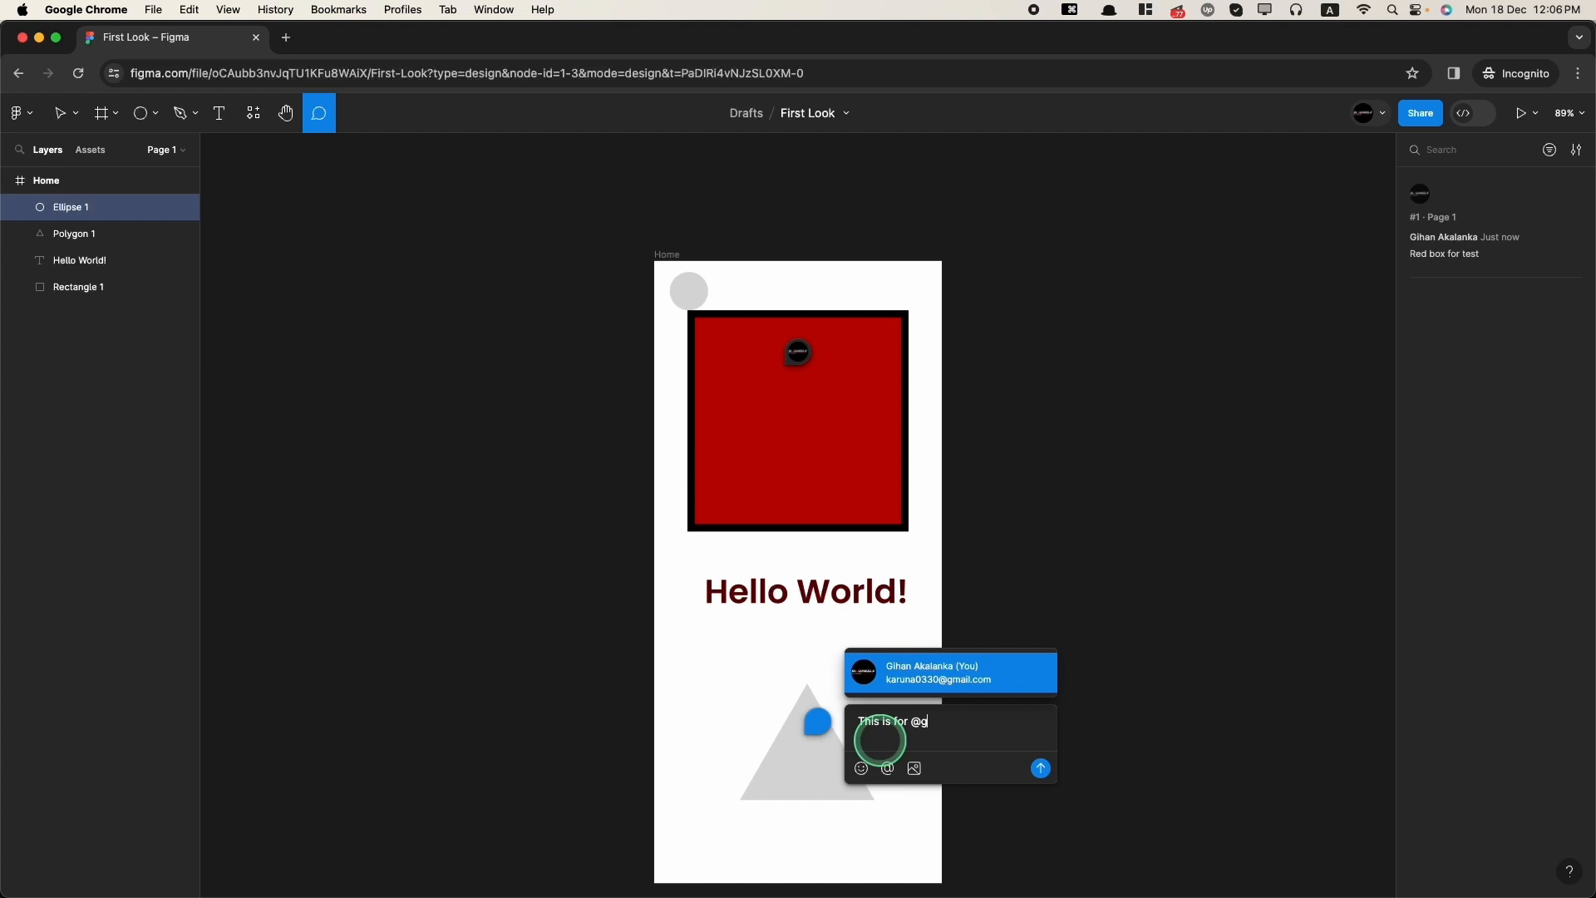
{"action": "left_click", "coordinate": [915, 669]}
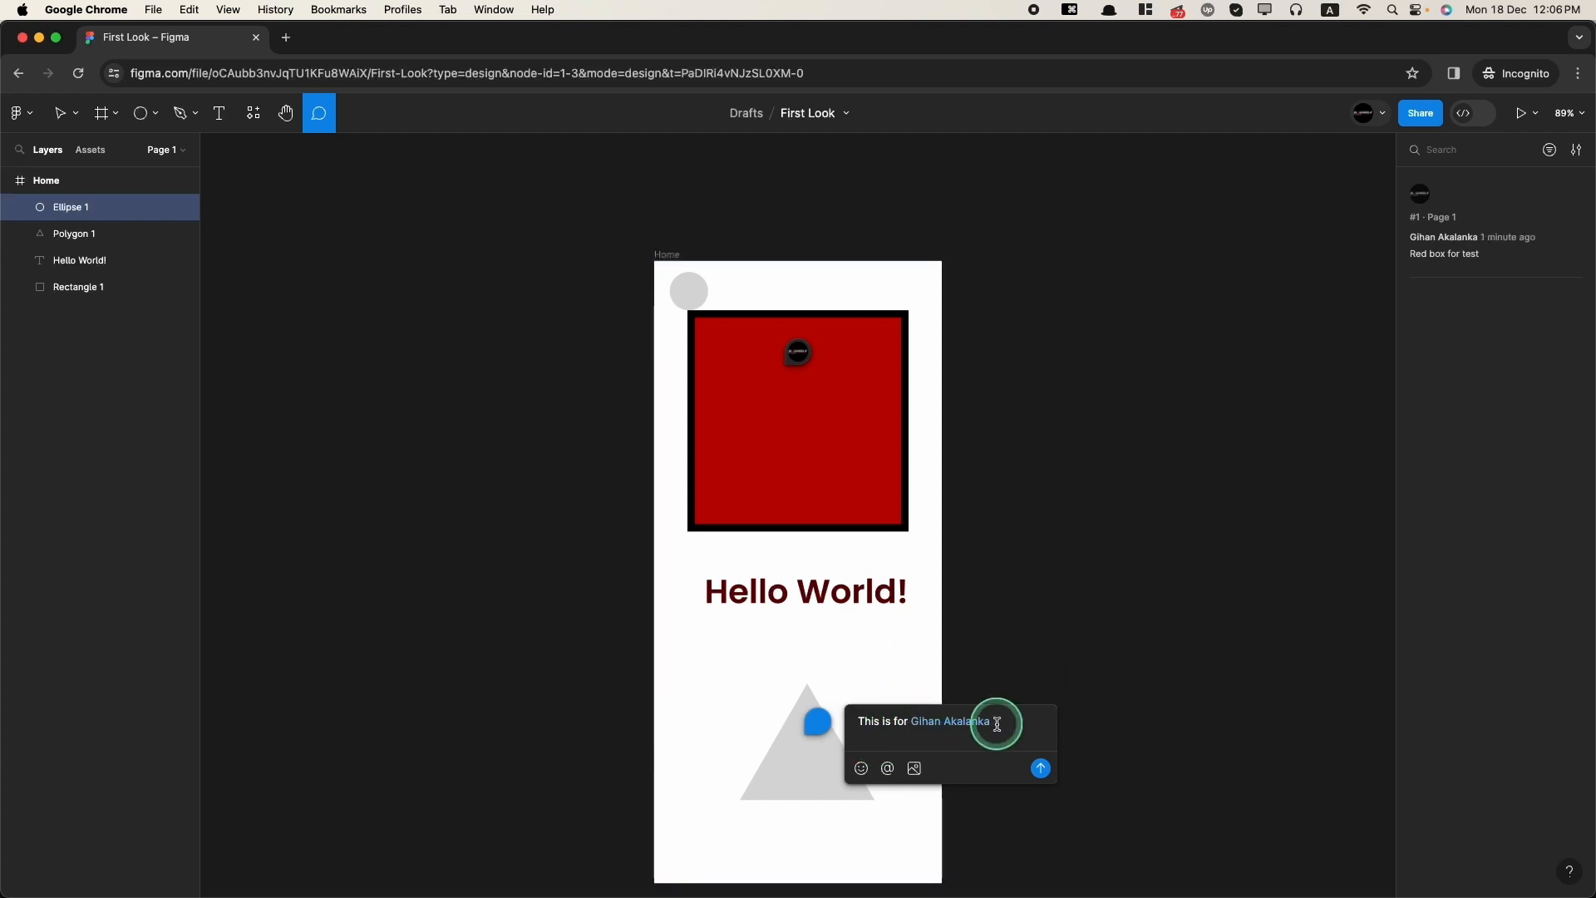
{"action": "left_click", "coordinate": [862, 769]}
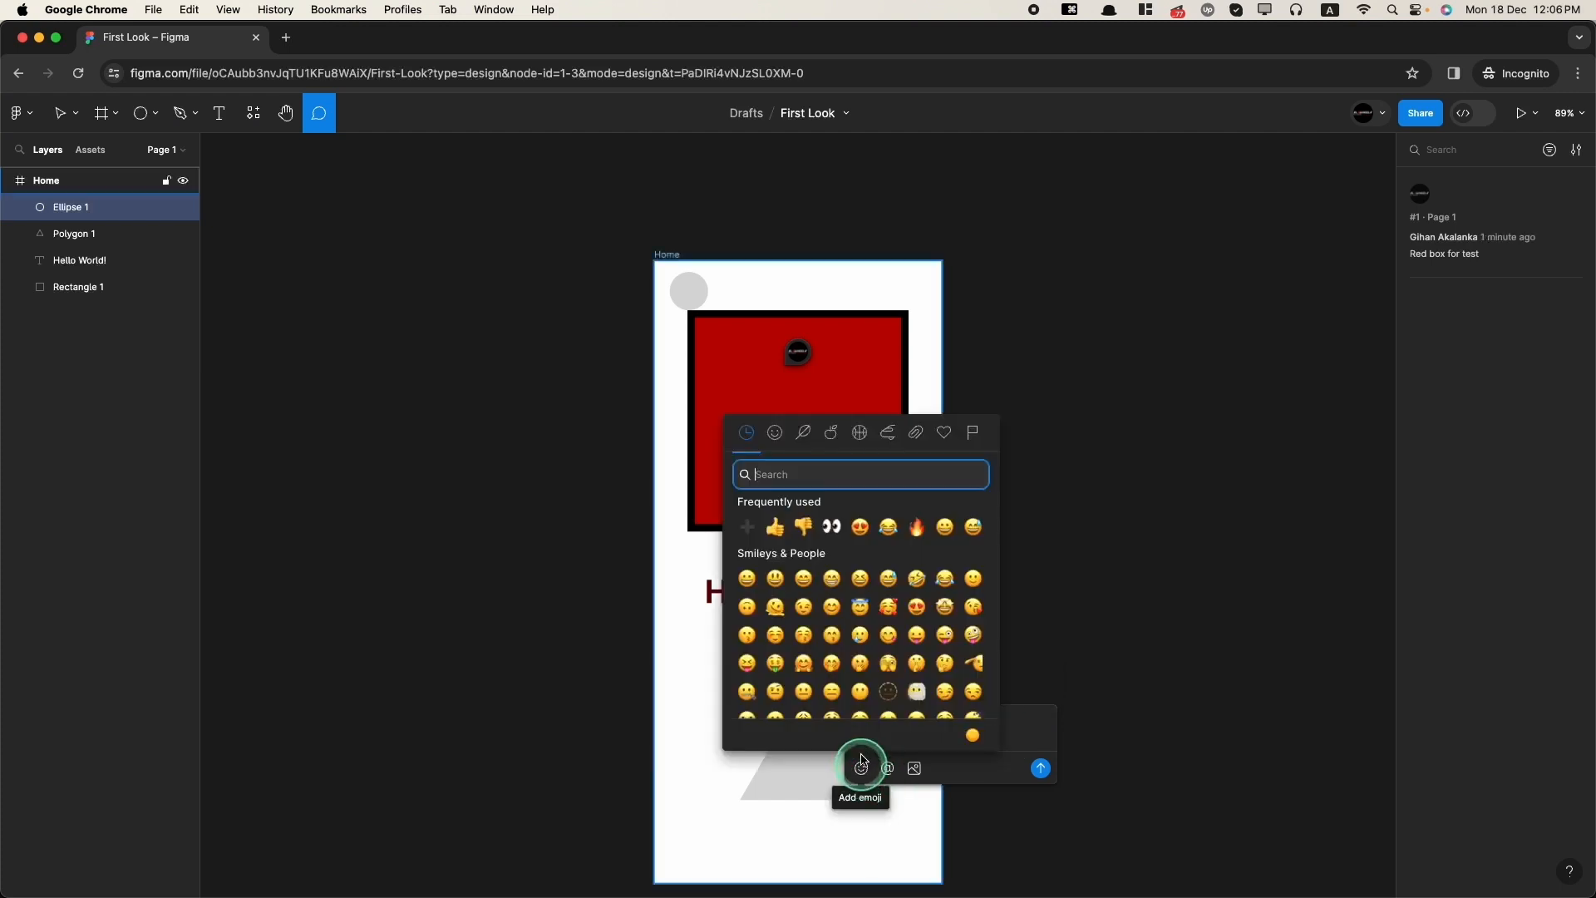
{"action": "left_click", "coordinate": [887, 594]}
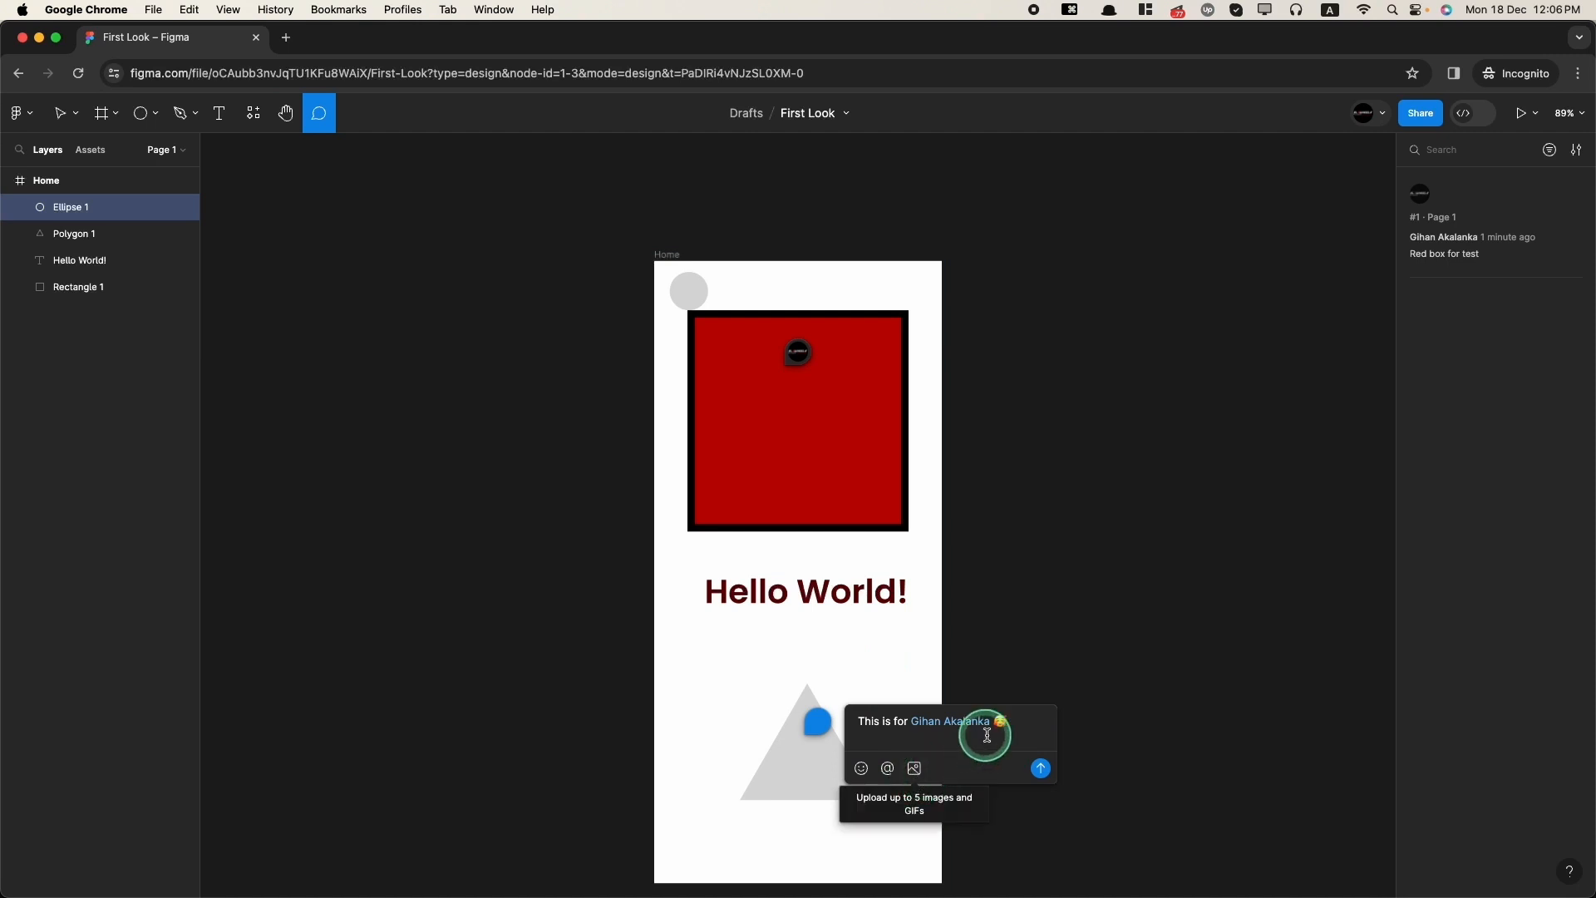
{"action": "left_click", "coordinate": [1040, 768]}
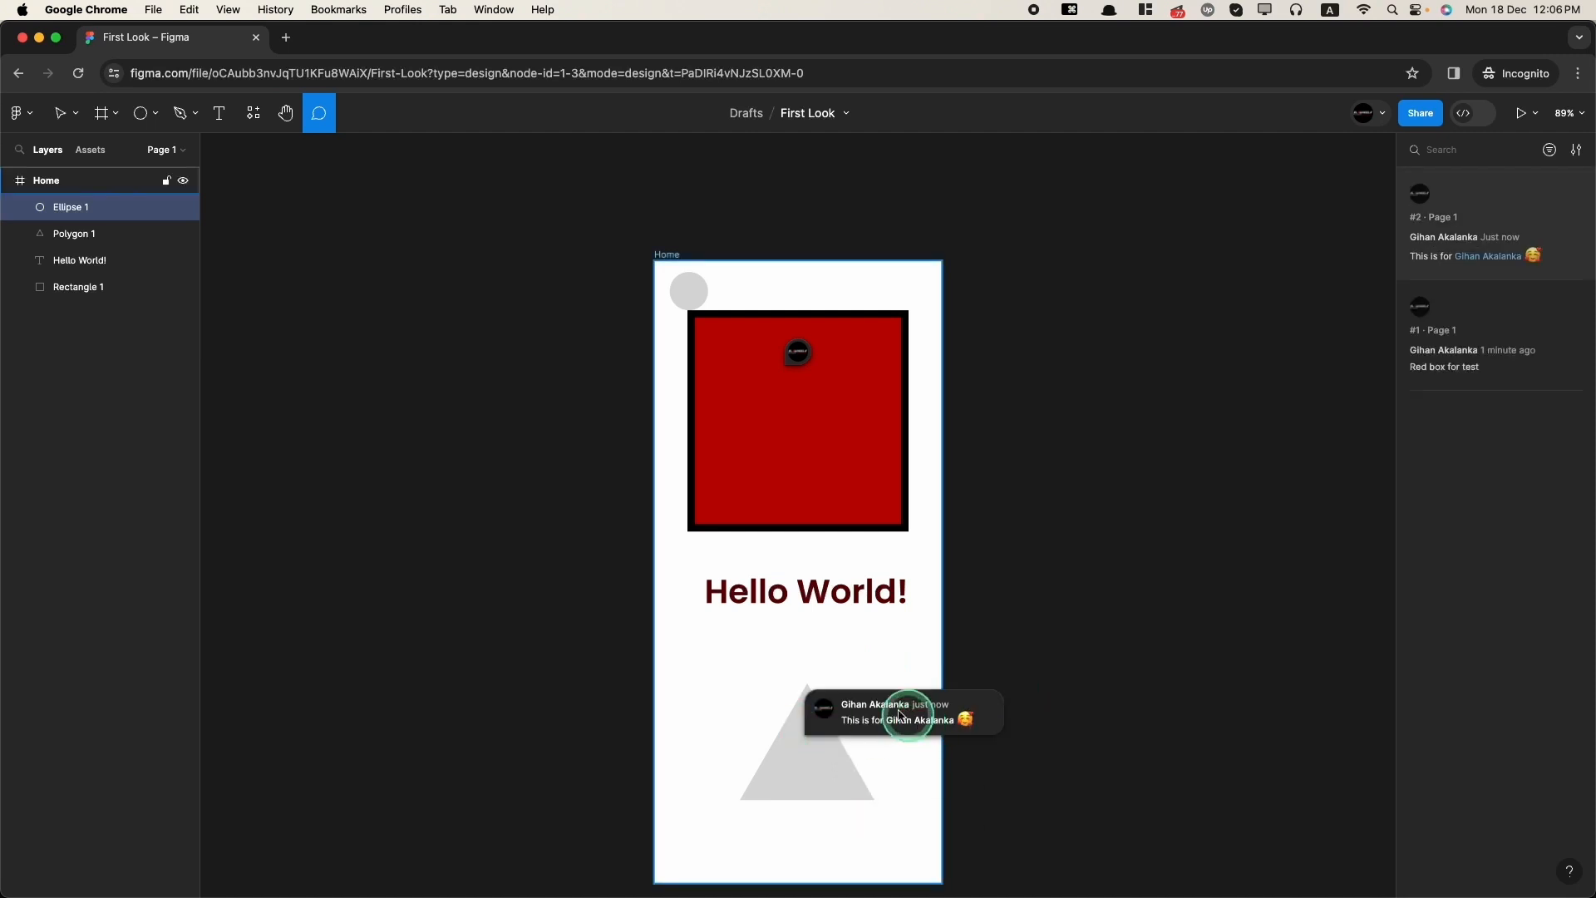
{"action": "left_click", "coordinate": [57, 183]}
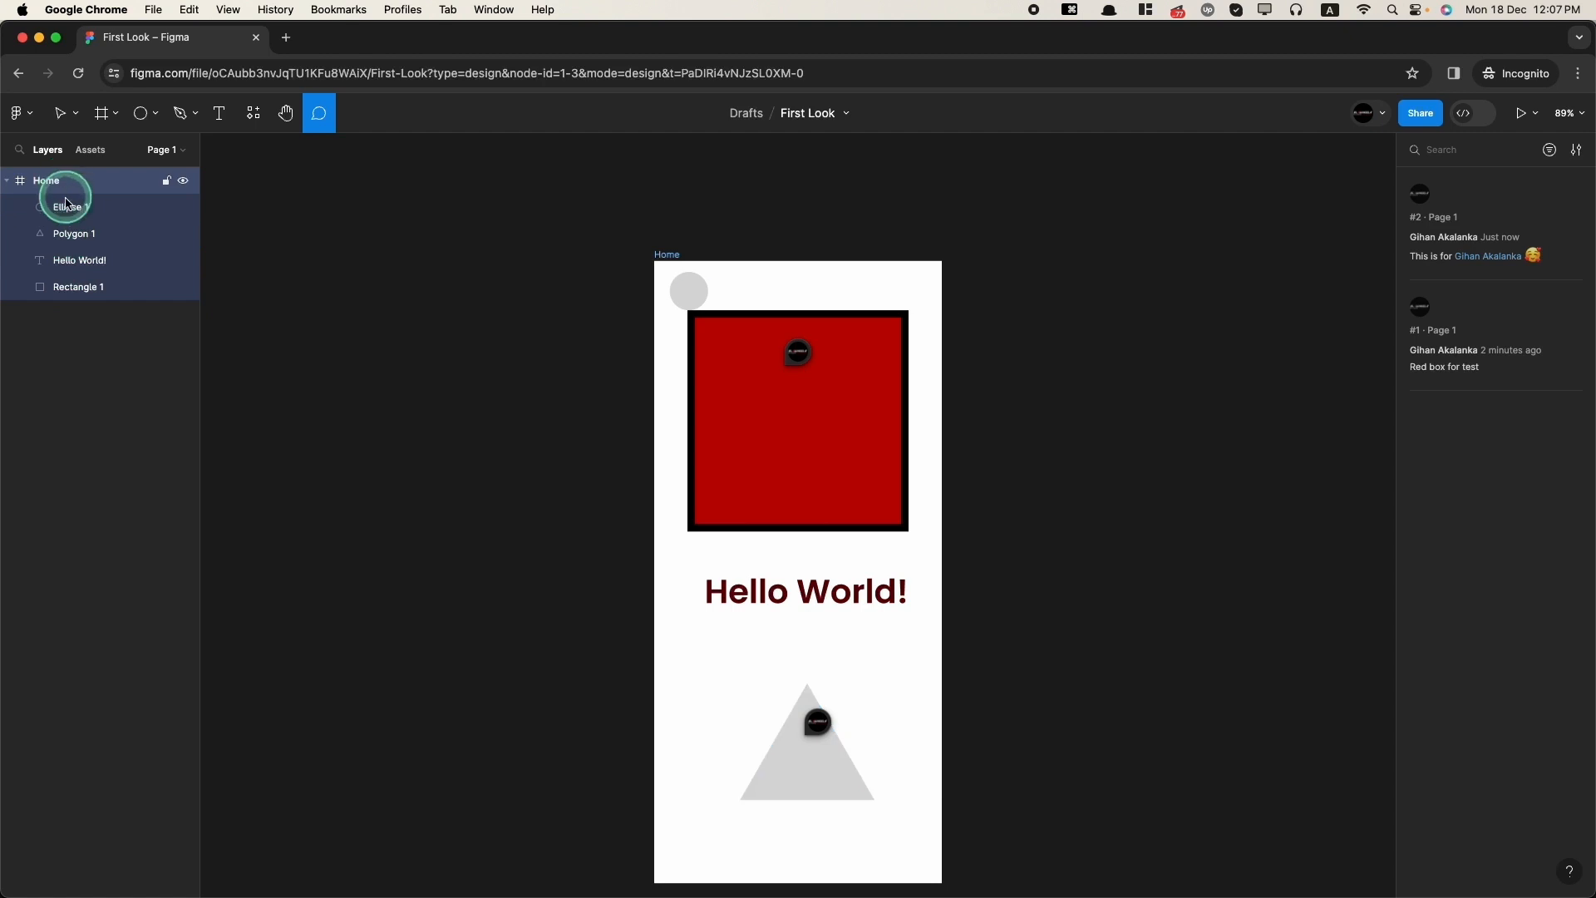
{"action": "left_click", "coordinate": [90, 154]}
{"action": "left_click", "coordinate": [46, 155]}
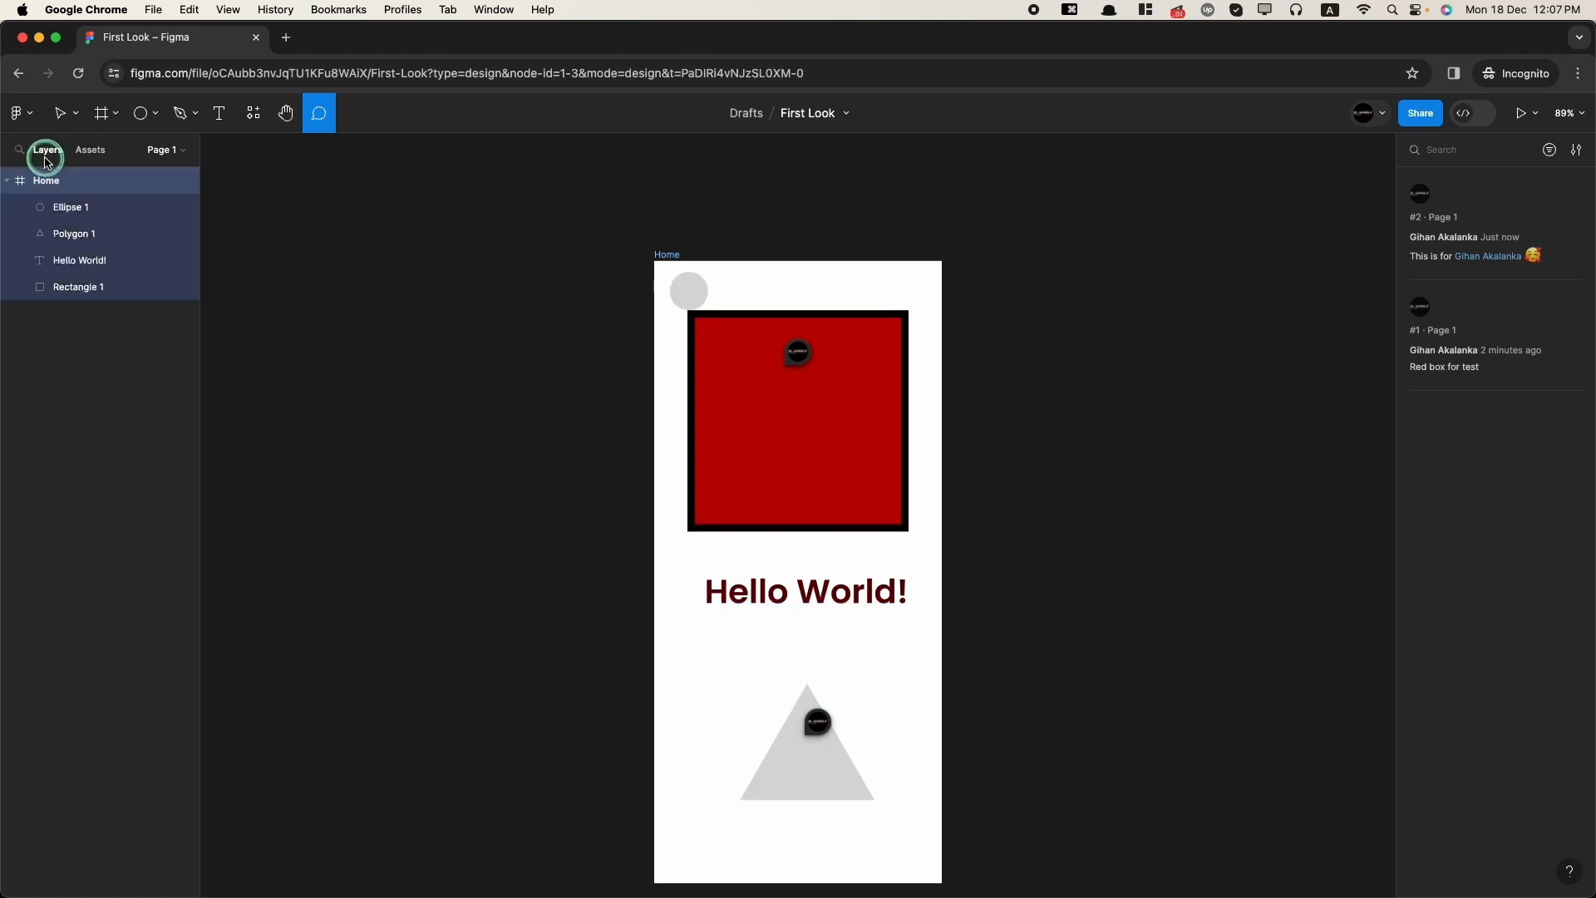
{"action": "left_click", "coordinate": [129, 371]}
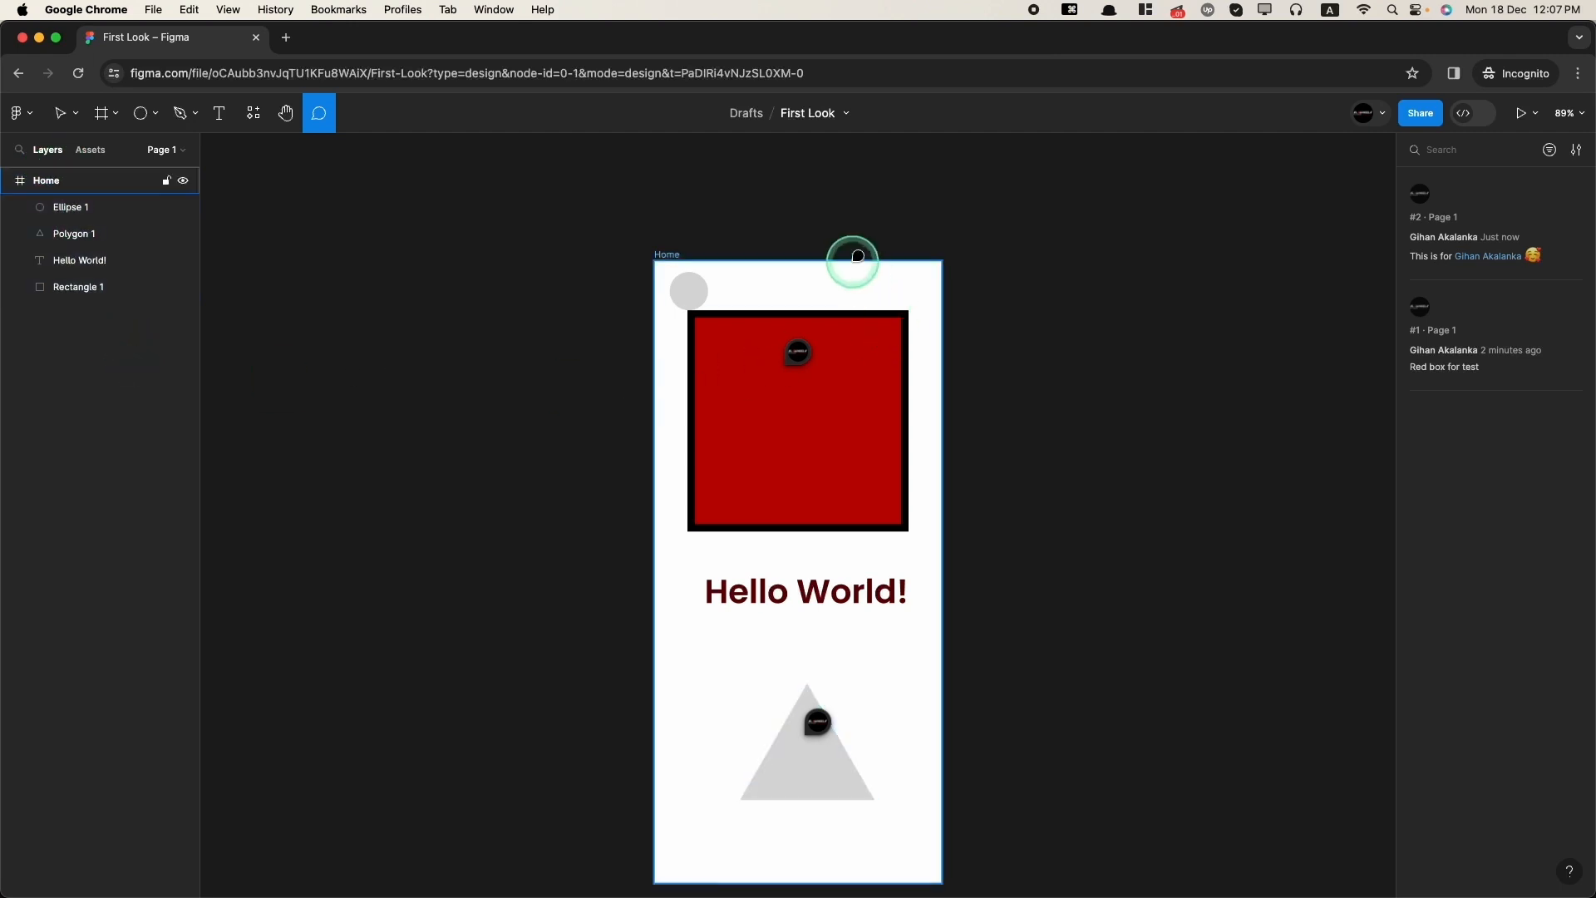
{"action": "left_click", "coordinate": [791, 290]}
{"action": "key", "text": "Escape"}
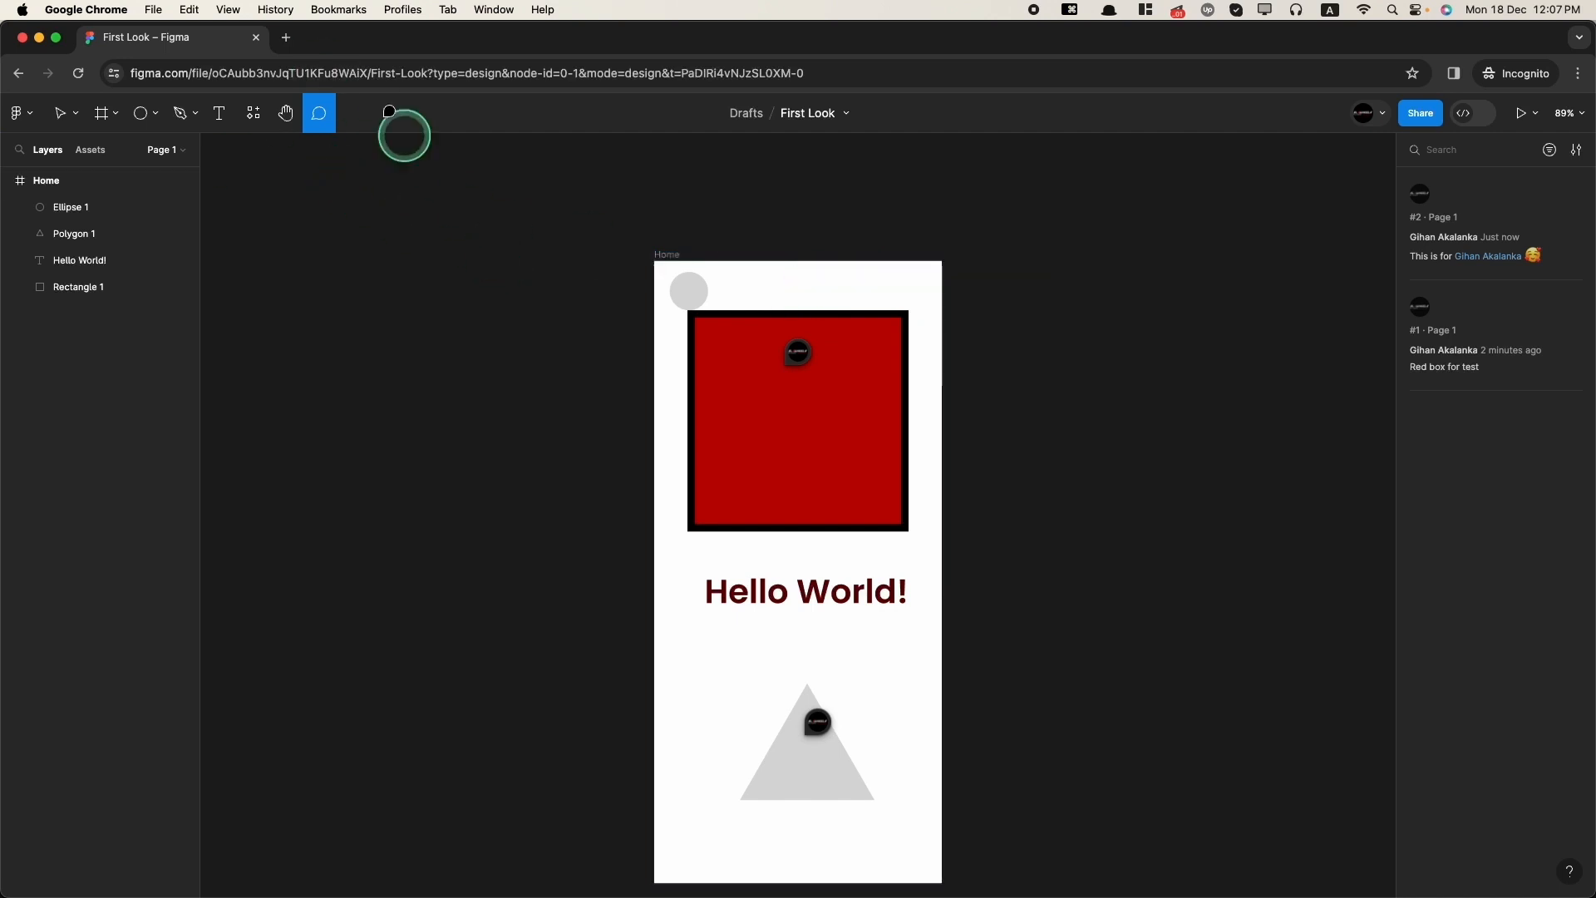
Step: Preview the Home frame in presentation mode, then return to the design editor tab
{"action": "left_click", "coordinate": [60, 111]}
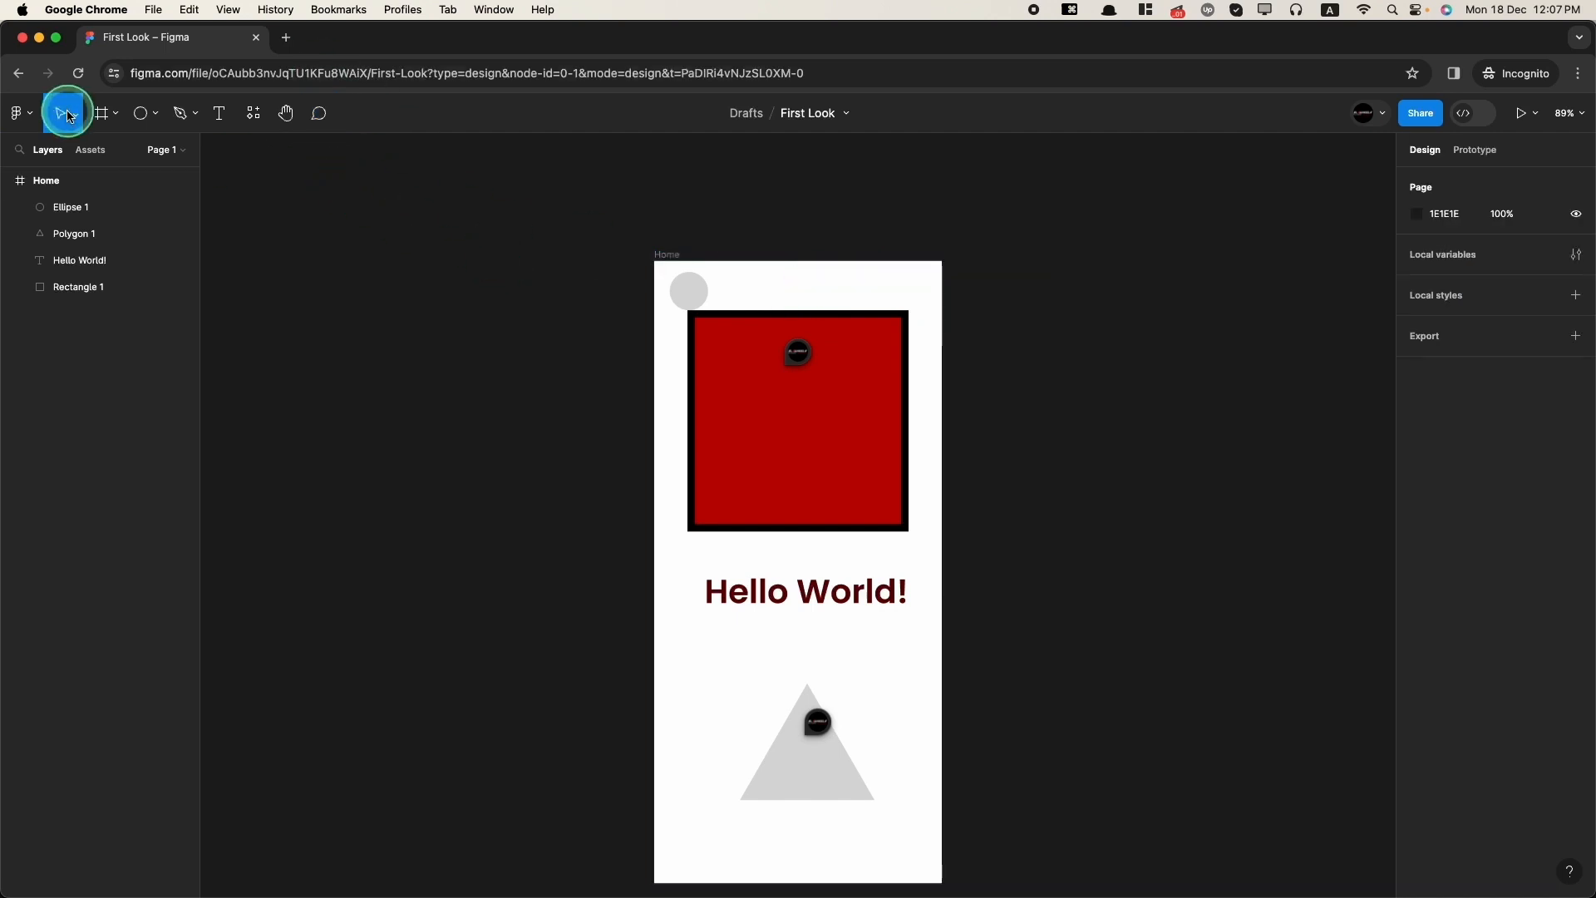
{"action": "left_click", "coordinate": [1521, 114]}
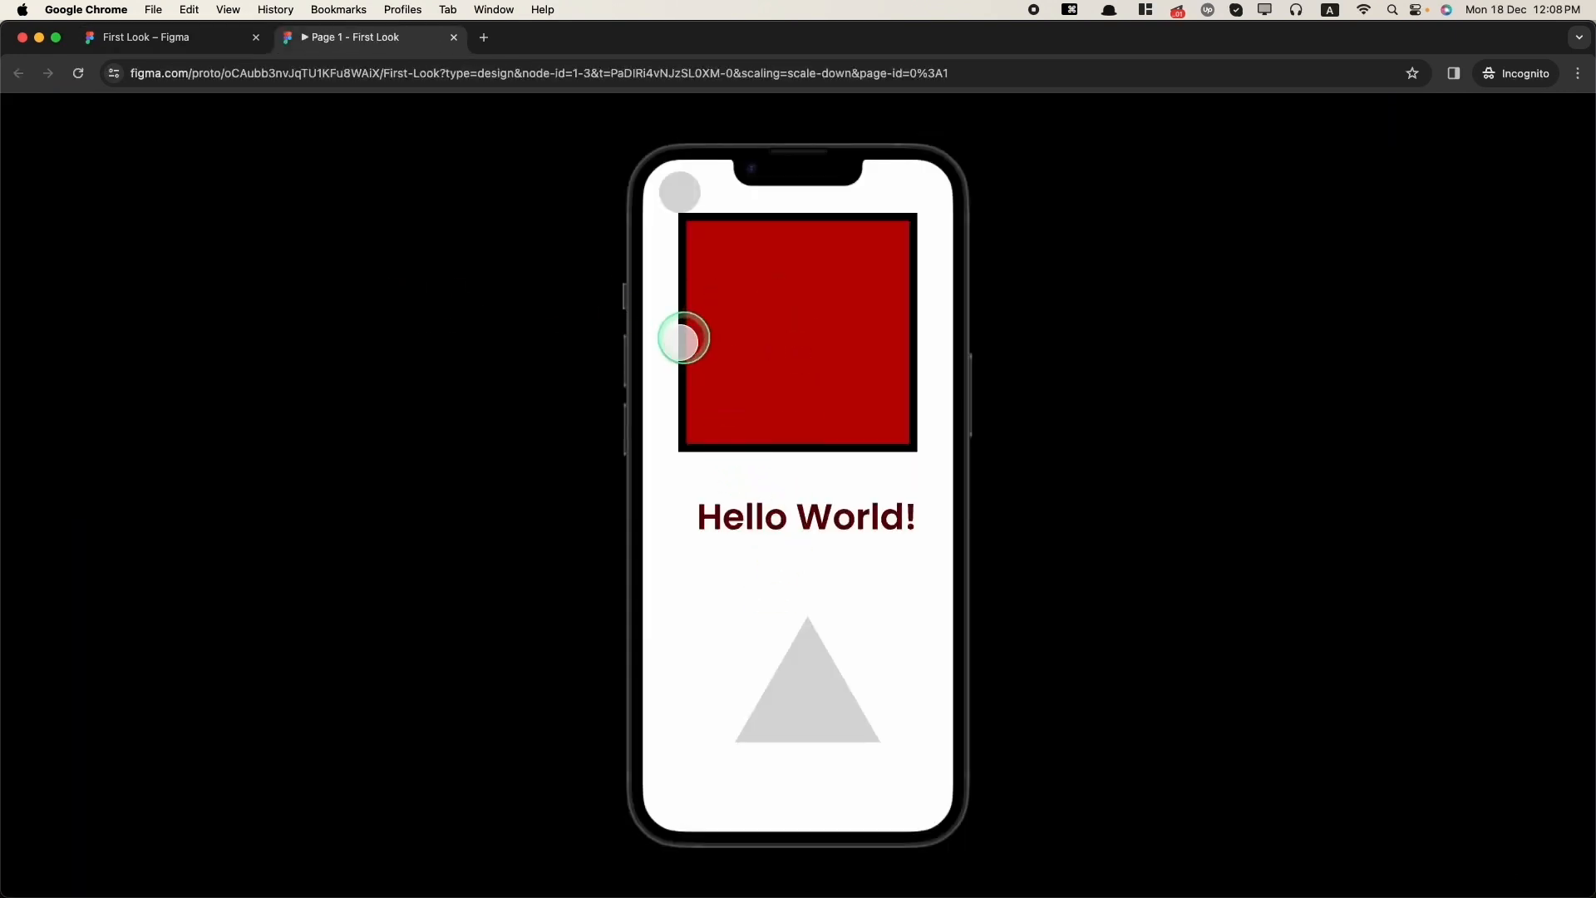
{"action": "left_click", "coordinate": [146, 37]}
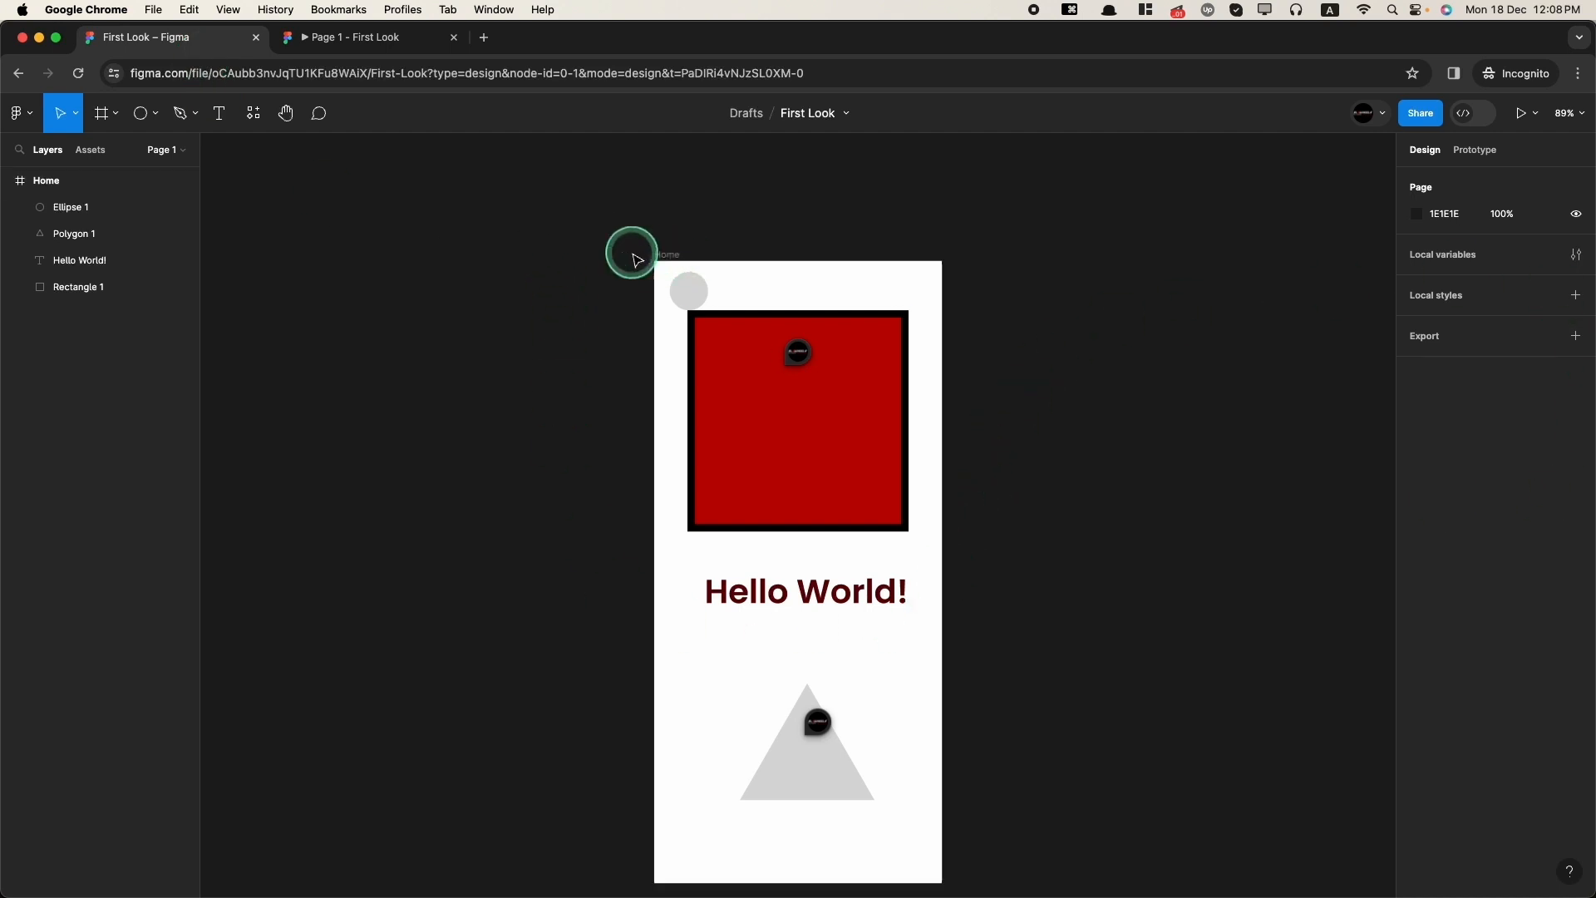
Step: Select the Home frame and copy its share link, then close the sharing dialog
{"action": "left_click", "coordinate": [662, 254]}
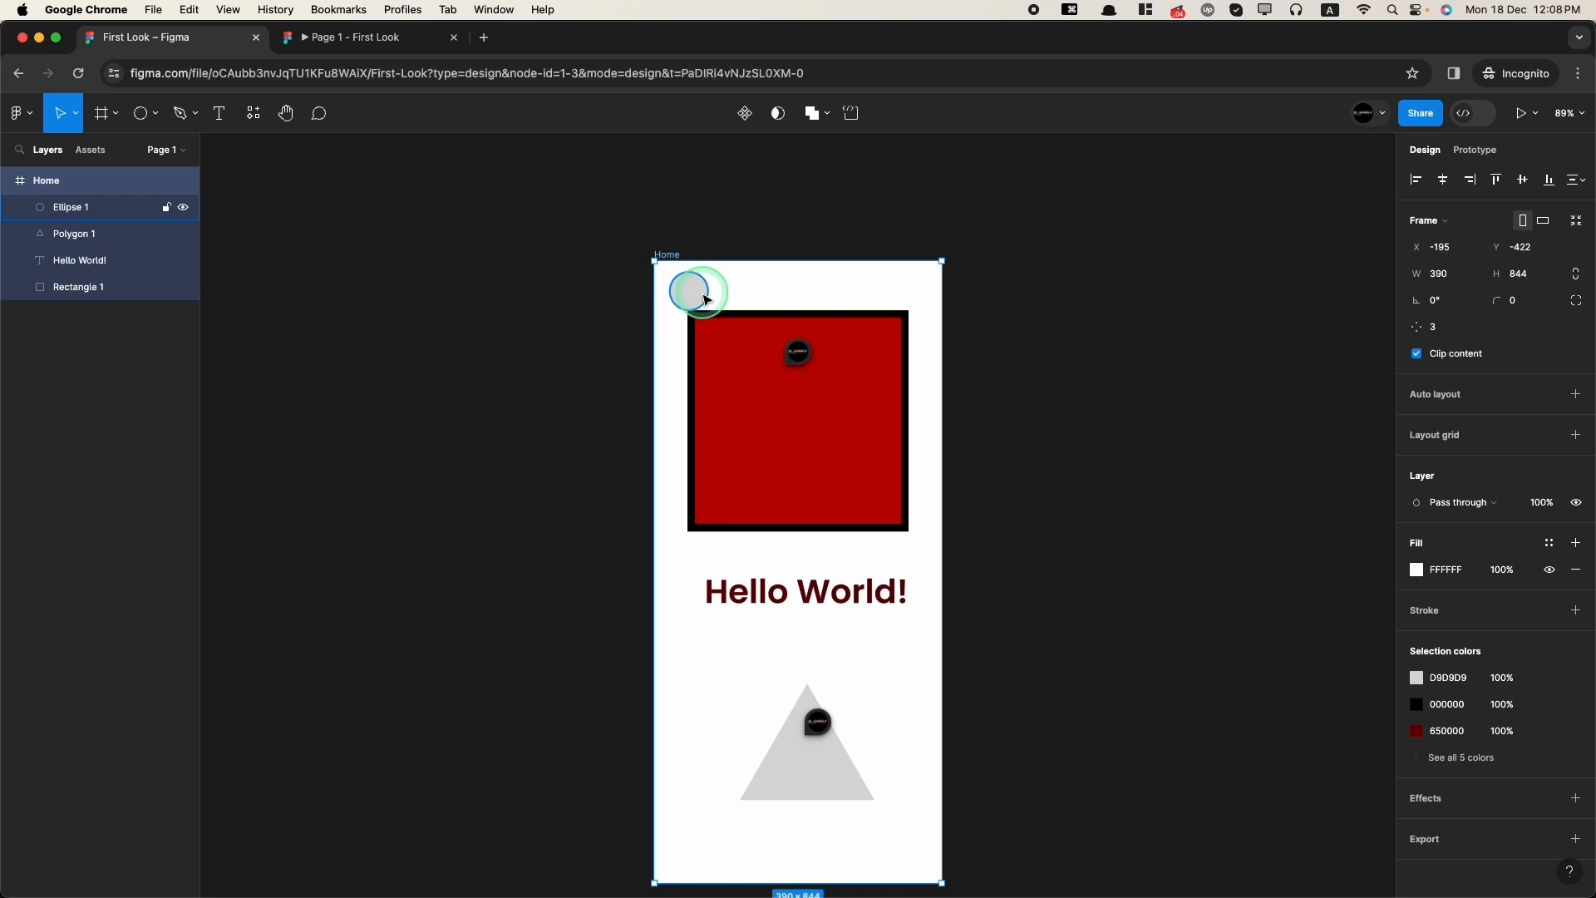
{"action": "left_click", "coordinate": [1423, 117]}
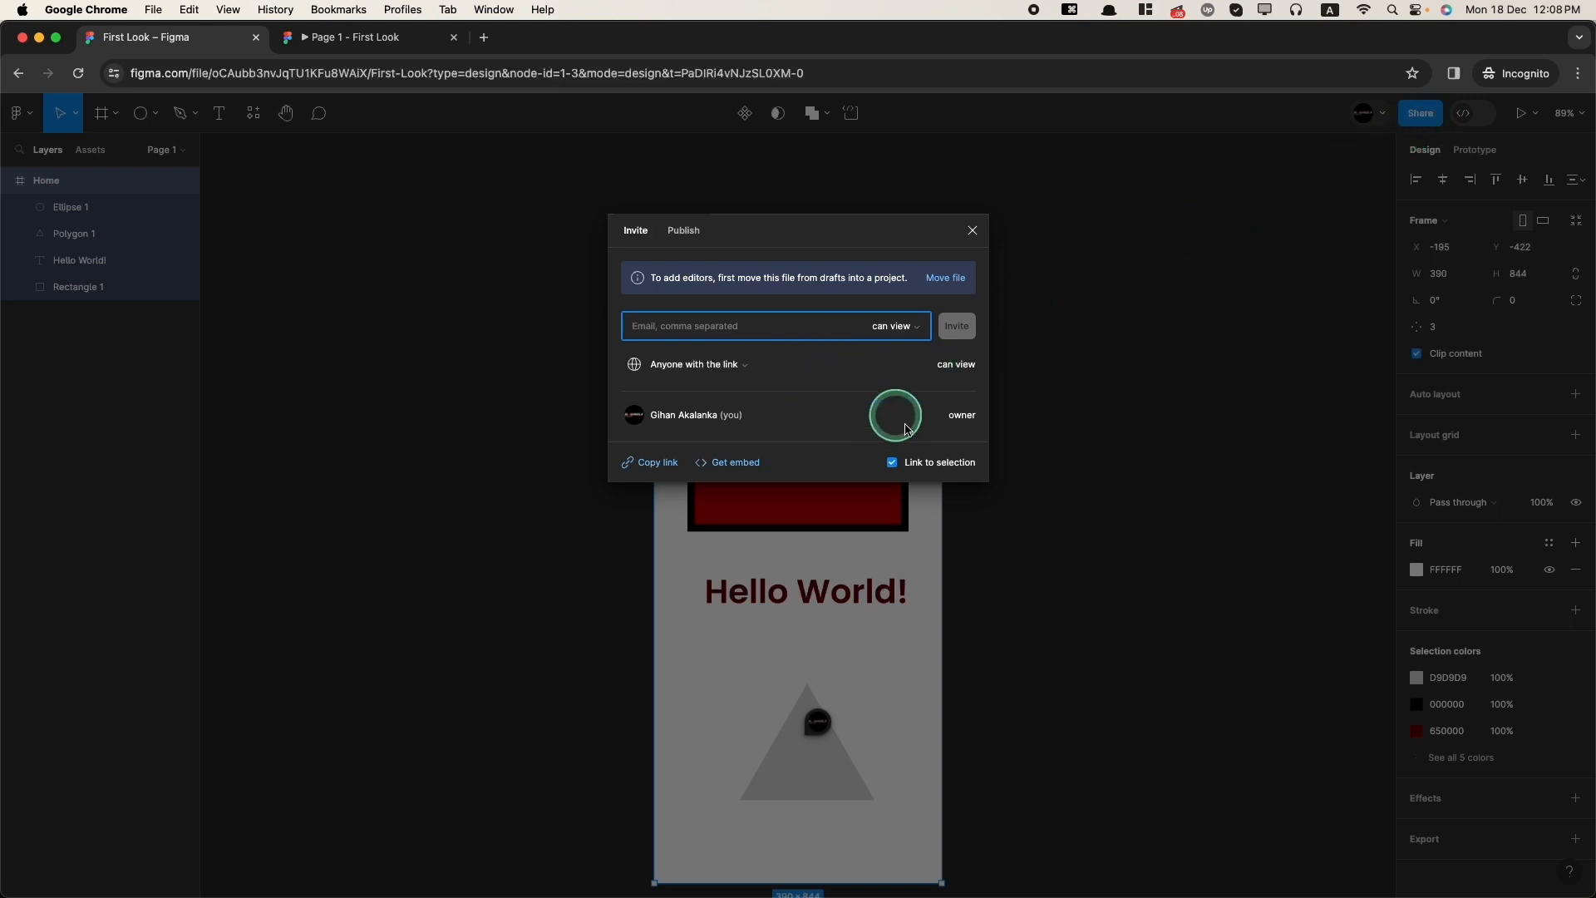
{"action": "left_click", "coordinate": [659, 467]}
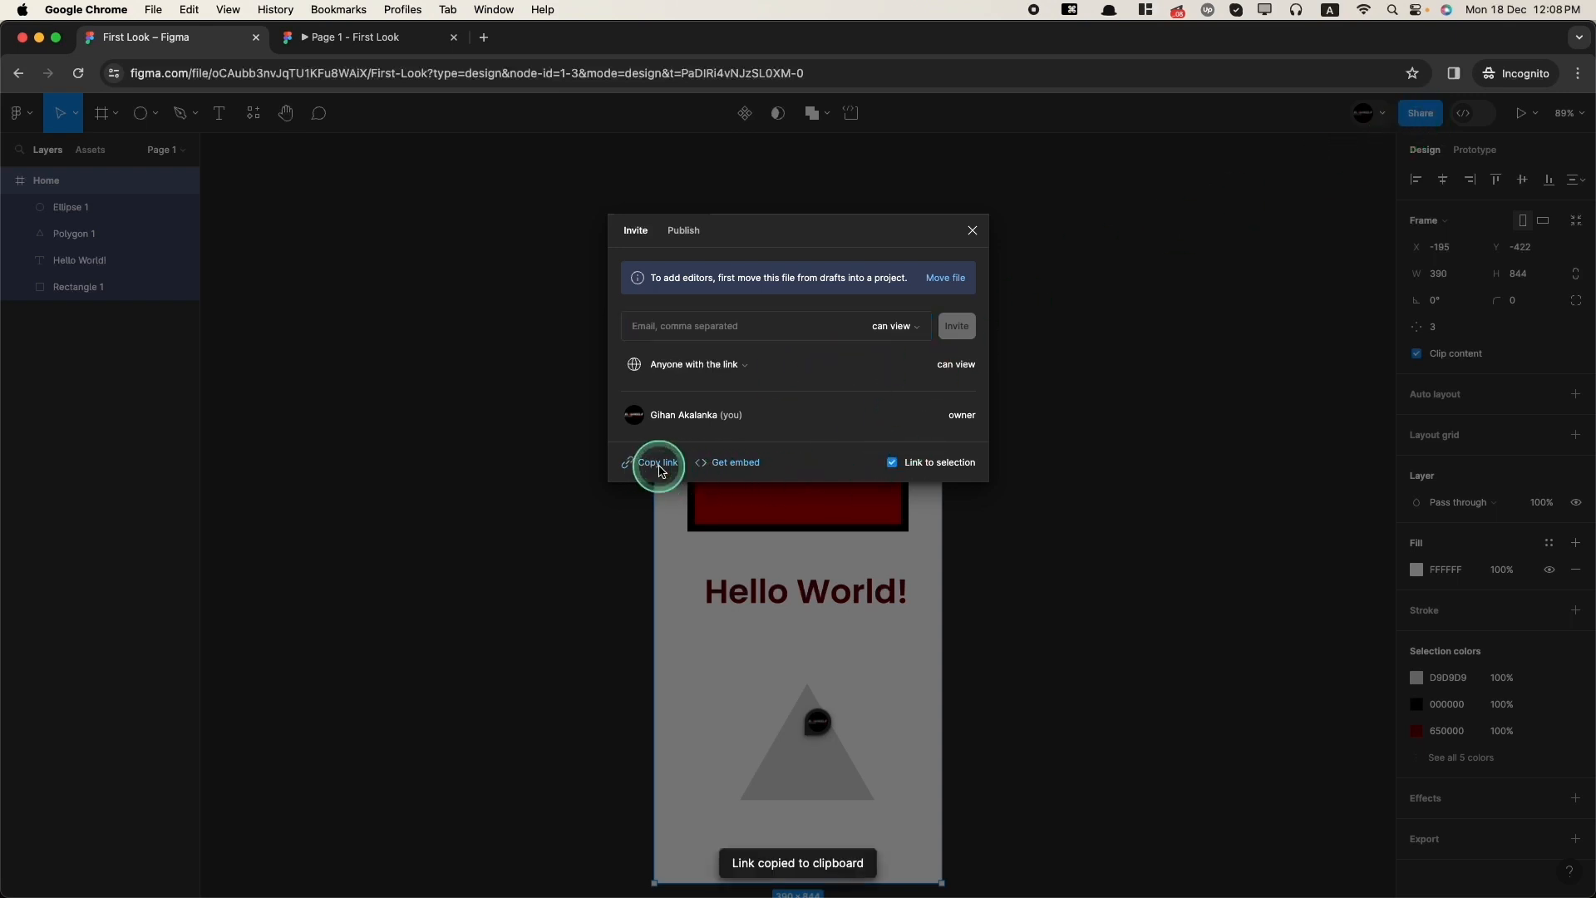
{"action": "left_click", "coordinate": [974, 231]}
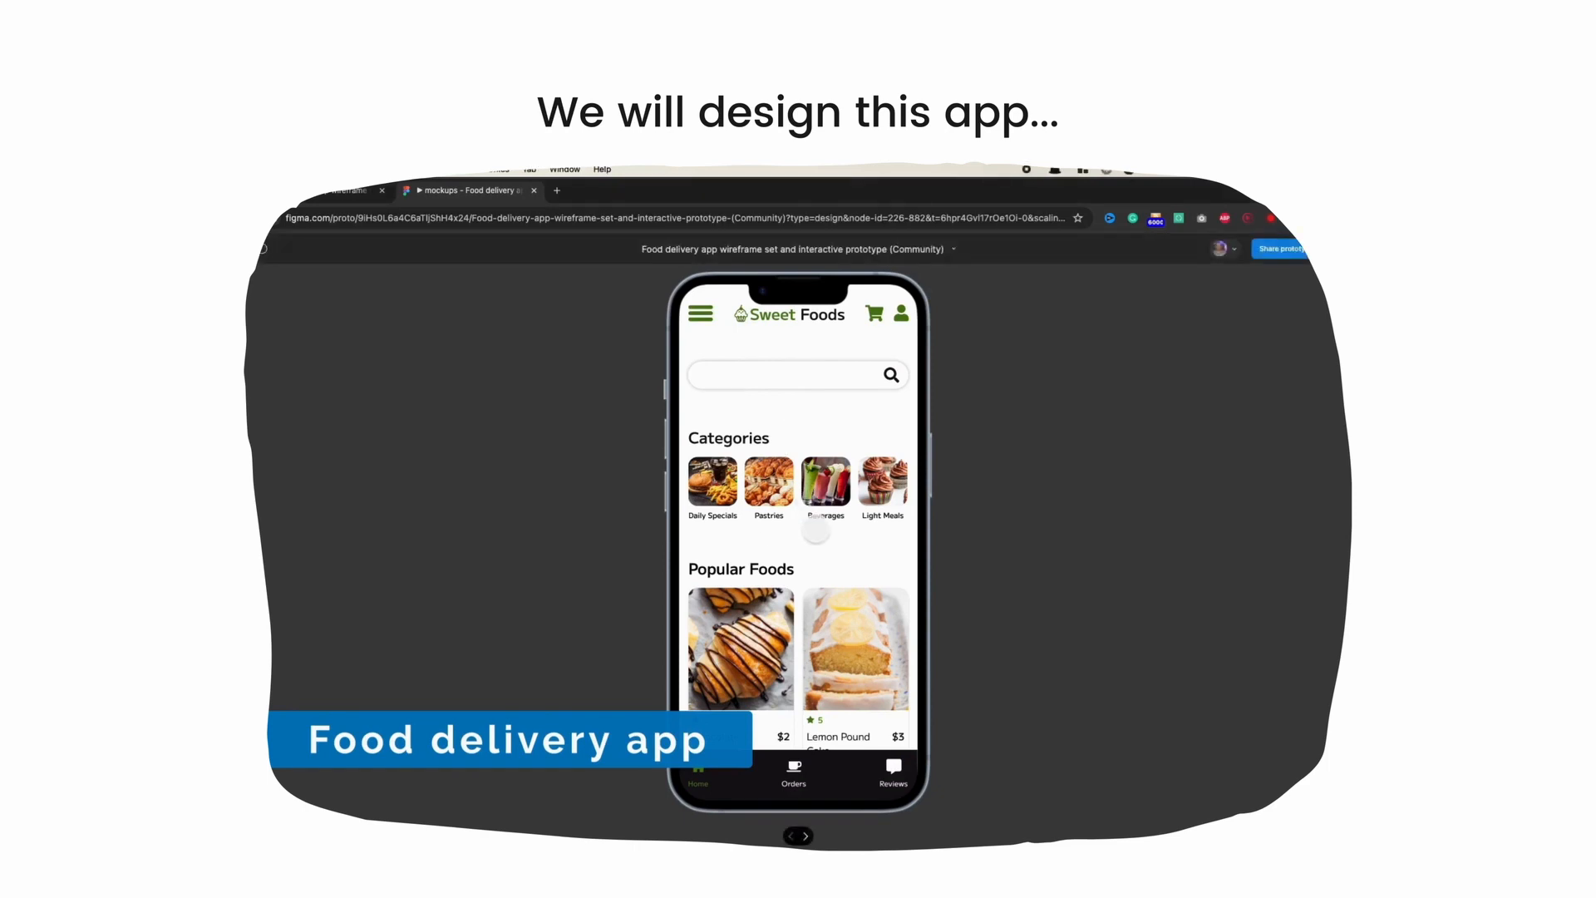
{"action": "scroll", "coordinate": [811, 532], "scroll_direction": "down", "scroll_amount": 2}
{"action": "scroll", "coordinate": [798, 532], "scroll_direction": "down", "scroll_amount": 3}
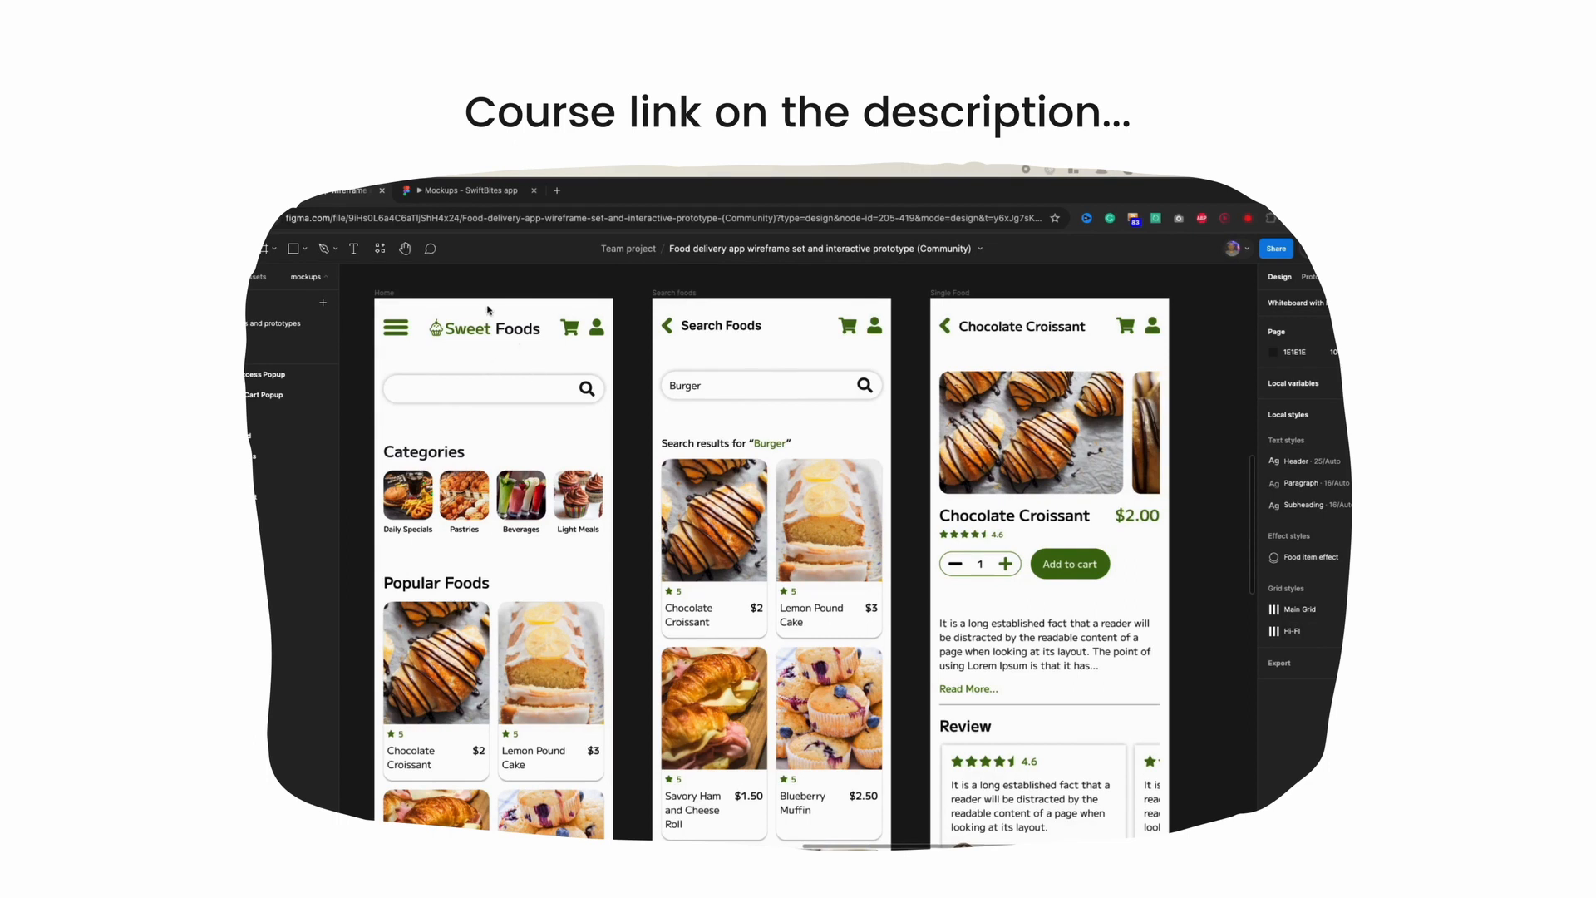
{"action": "scroll", "coordinate": [477, 297], "scroll_direction": "up", "scroll_amount": 3, "text": "ctrl"}
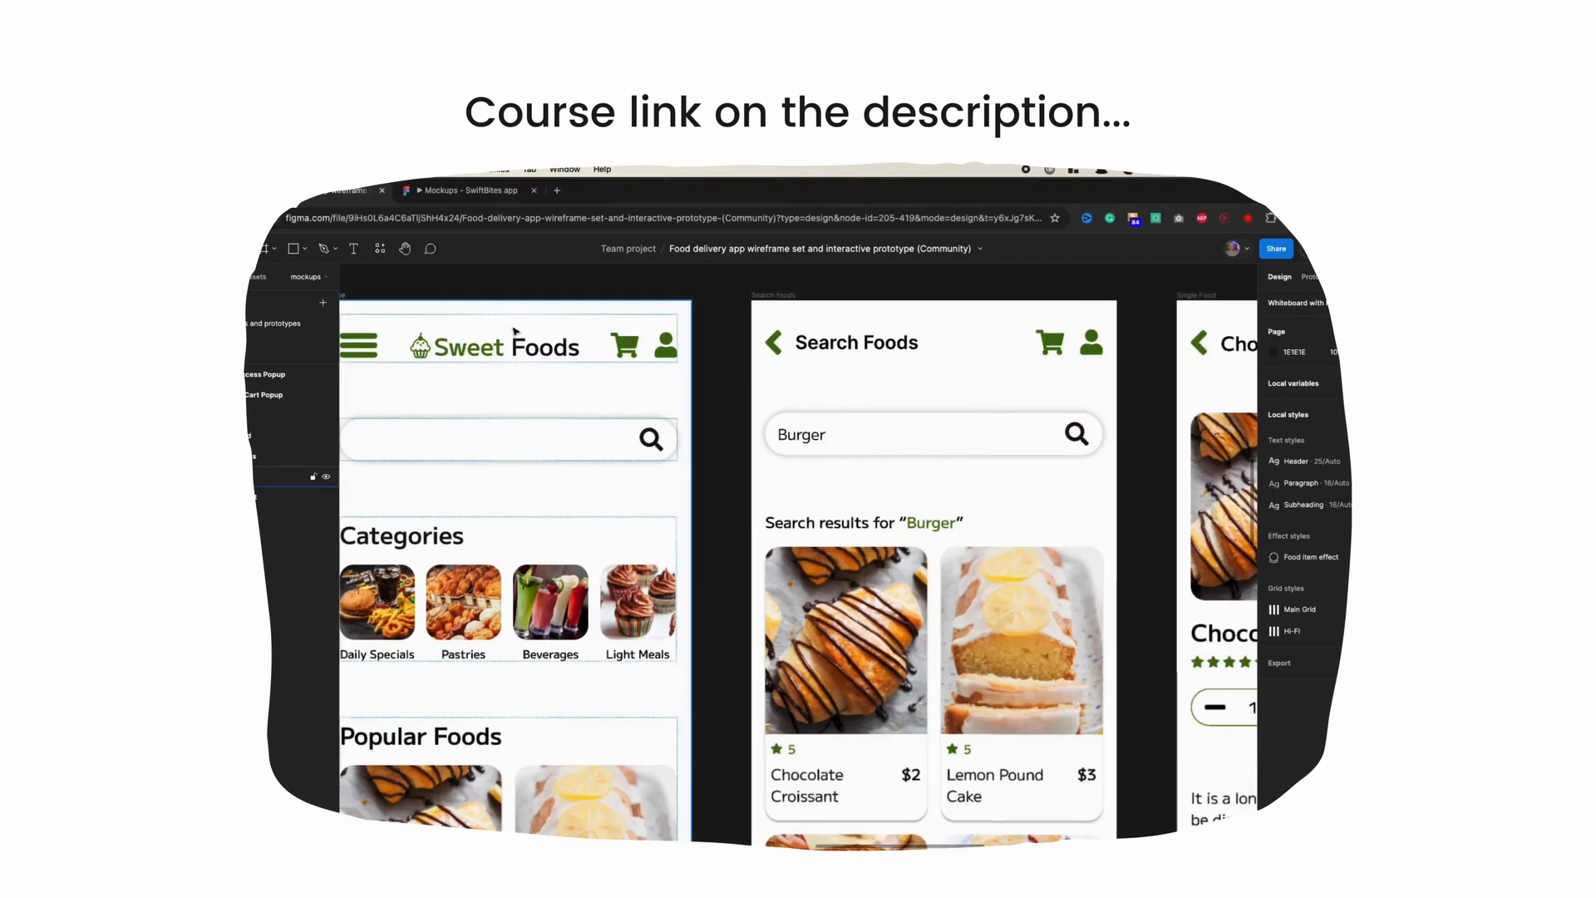
{"action": "scroll", "coordinate": [515, 332], "scroll_direction": "left", "scroll_amount": 2}
{"action": "scroll", "coordinate": [514, 334], "scroll_direction": "up", "scroll_amount": 3, "text": "ctrl"}
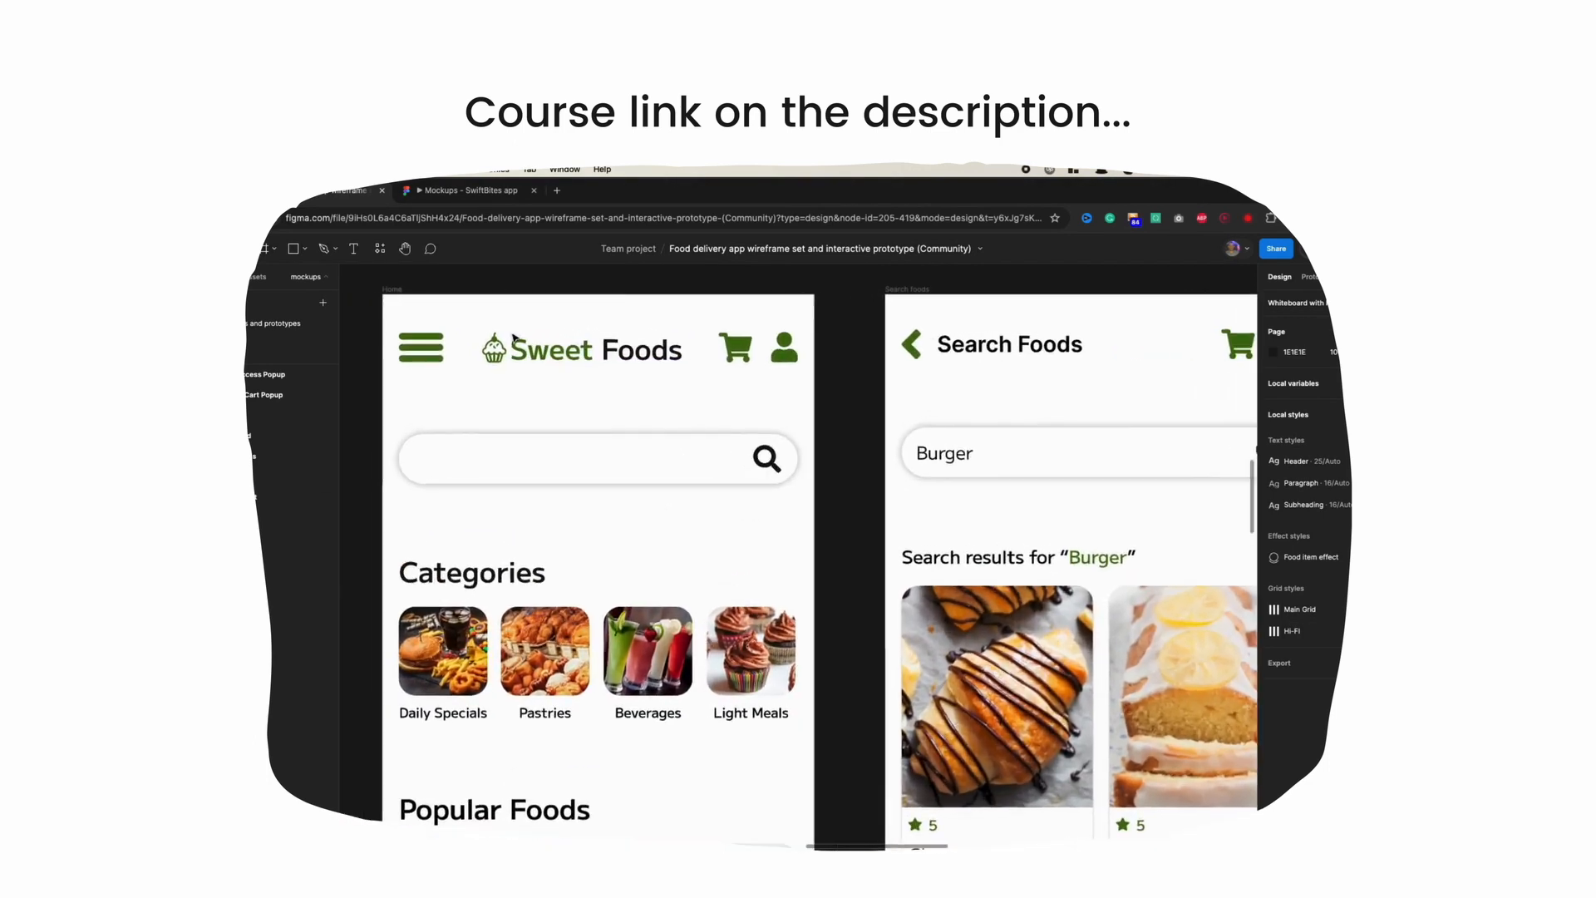
{"action": "scroll", "coordinate": [515, 337], "scroll_direction": "left", "scroll_amount": 2}
{"action": "scroll", "coordinate": [514, 337], "scroll_direction": "up", "scroll_amount": 1, "text": "ctrl"}
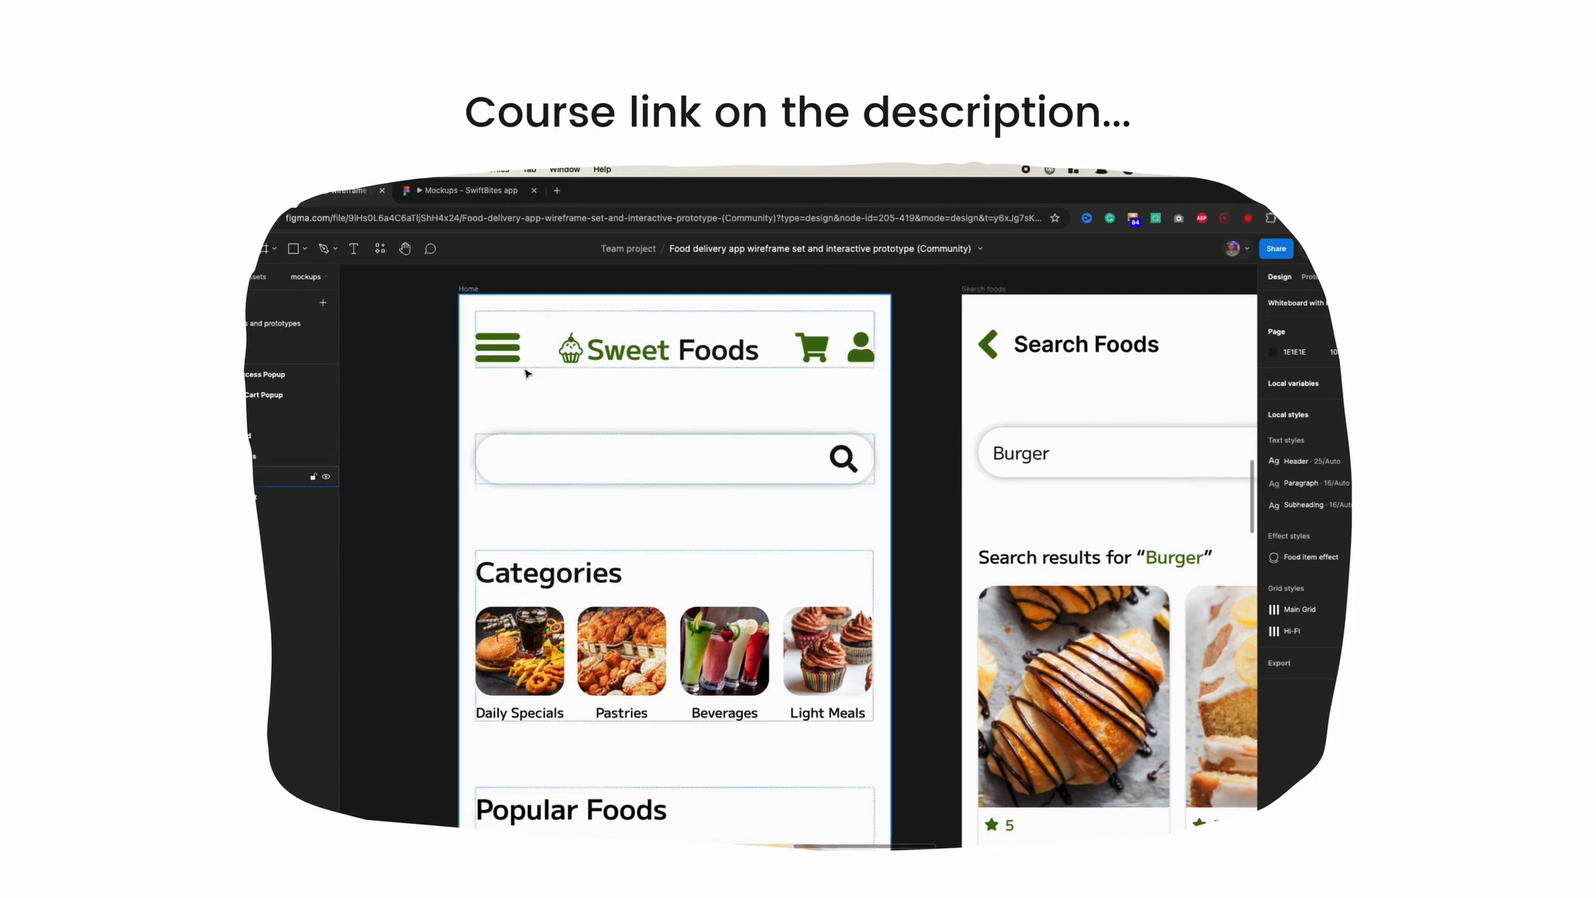
{"action": "scroll", "coordinate": [570, 513], "scroll_direction": "down", "scroll_amount": 3}
{"action": "scroll", "coordinate": [570, 513], "scroll_direction": "down", "scroll_amount": 8}
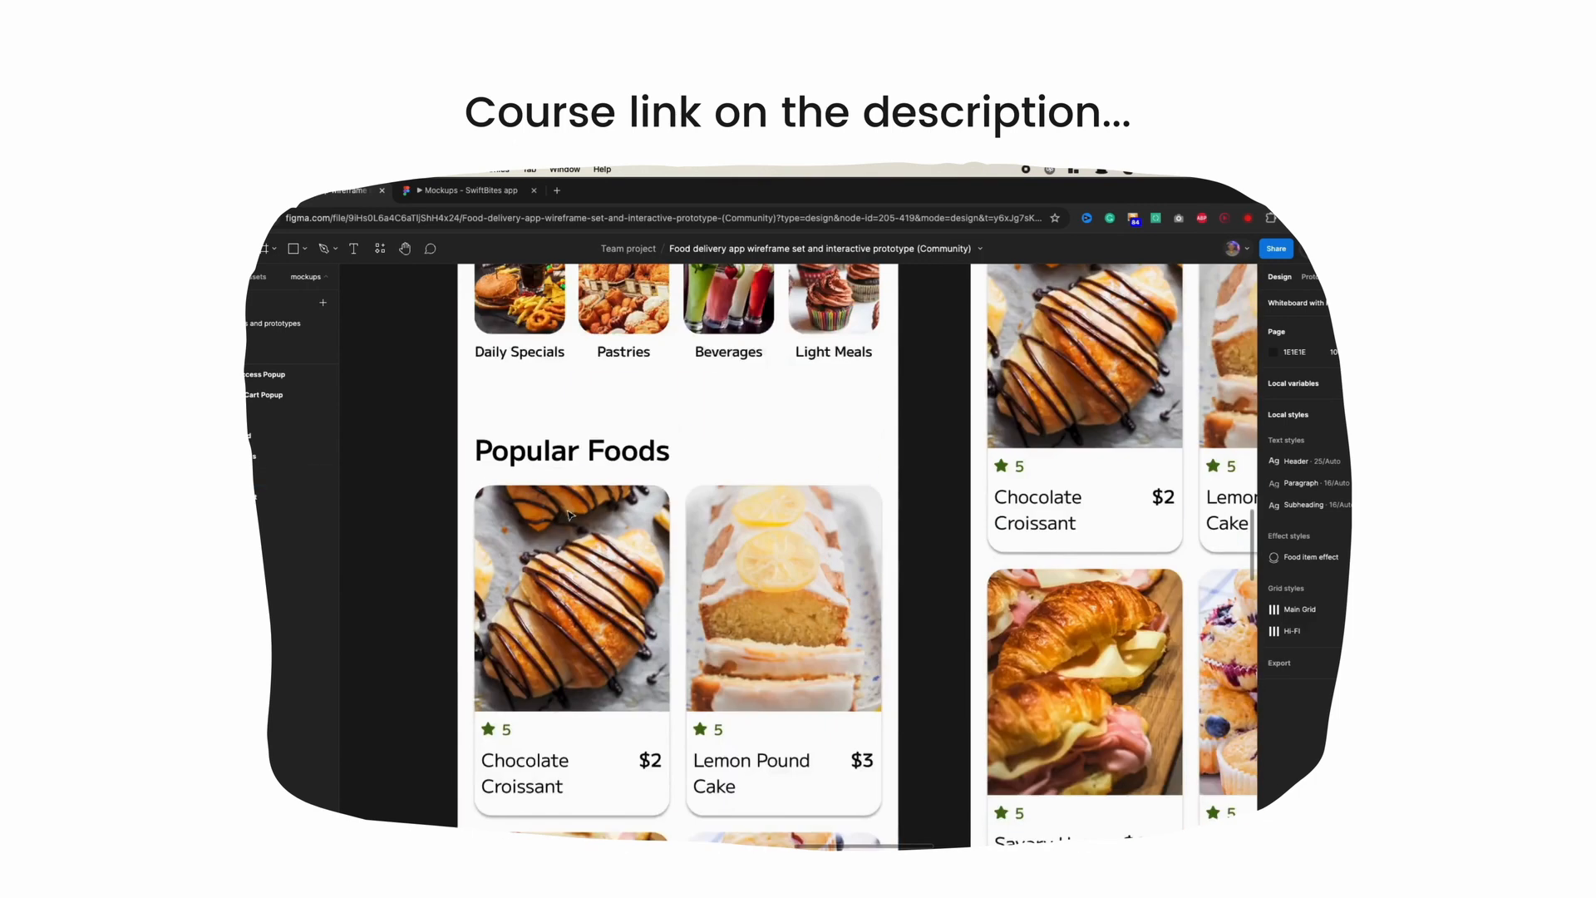
{"action": "scroll", "coordinate": [570, 541], "scroll_direction": "down", "scroll_amount": 8}
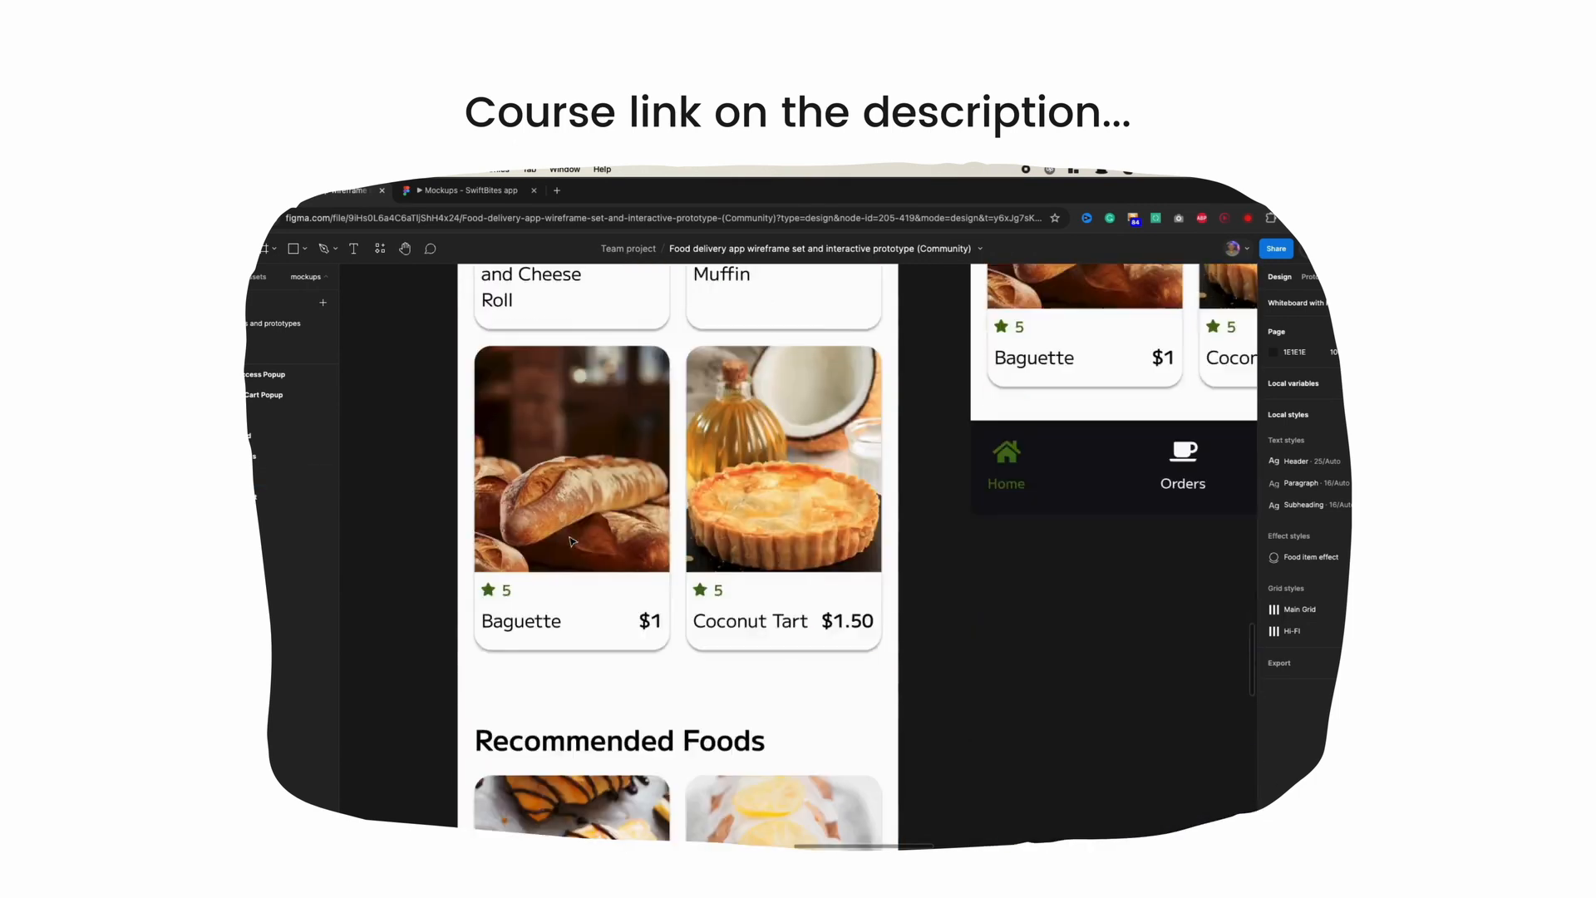
{"action": "scroll", "coordinate": [570, 541], "scroll_direction": "down", "scroll_amount": 10, "text": "ctrl"}
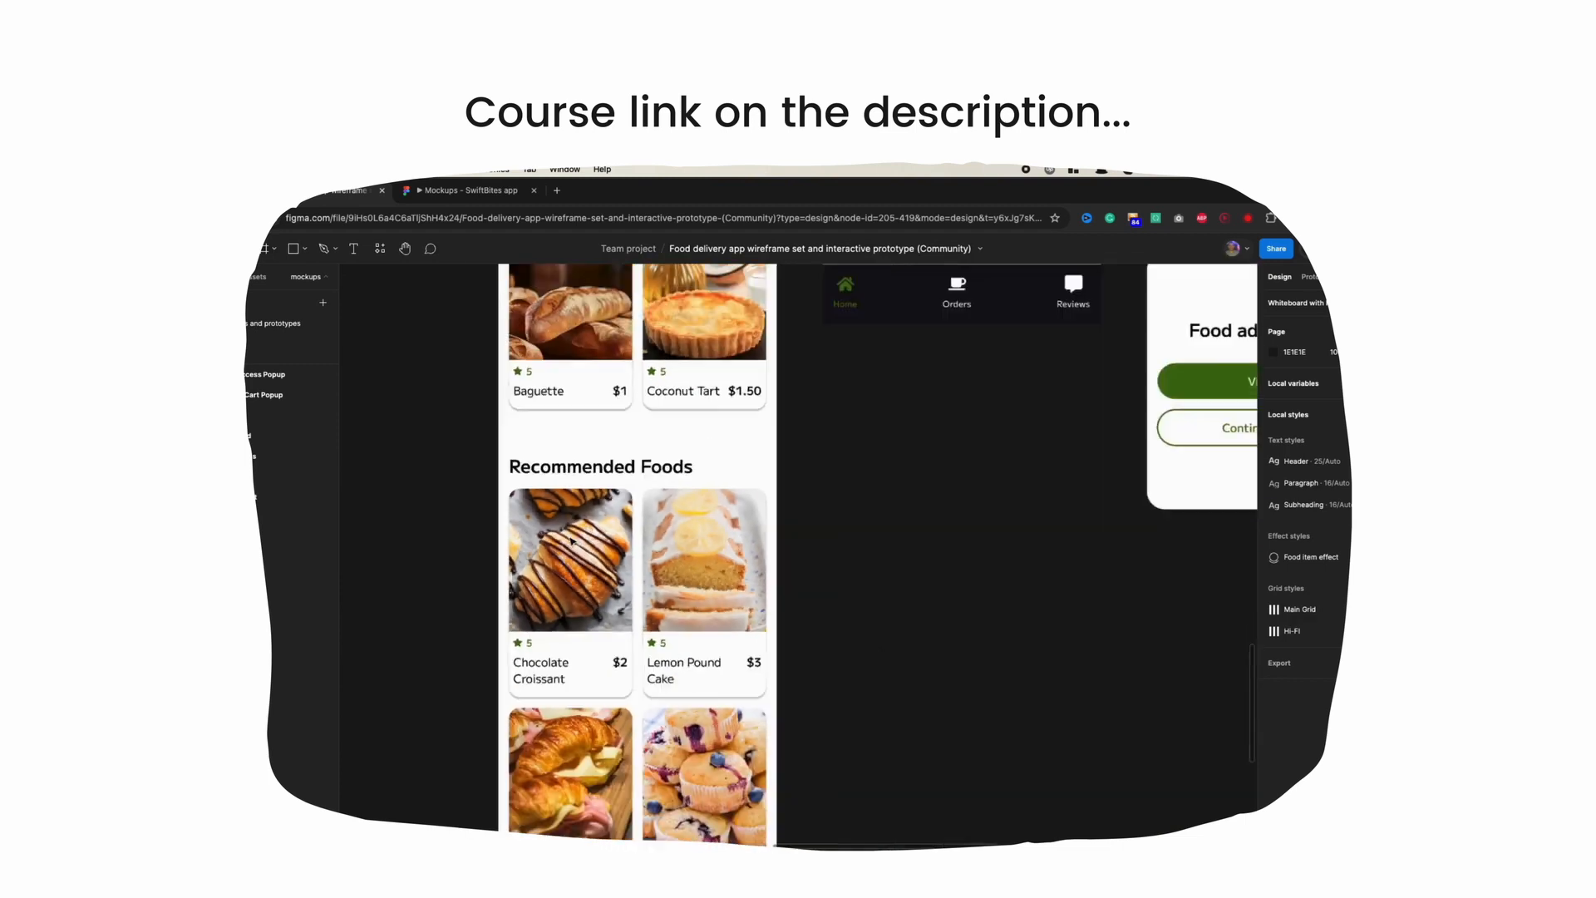